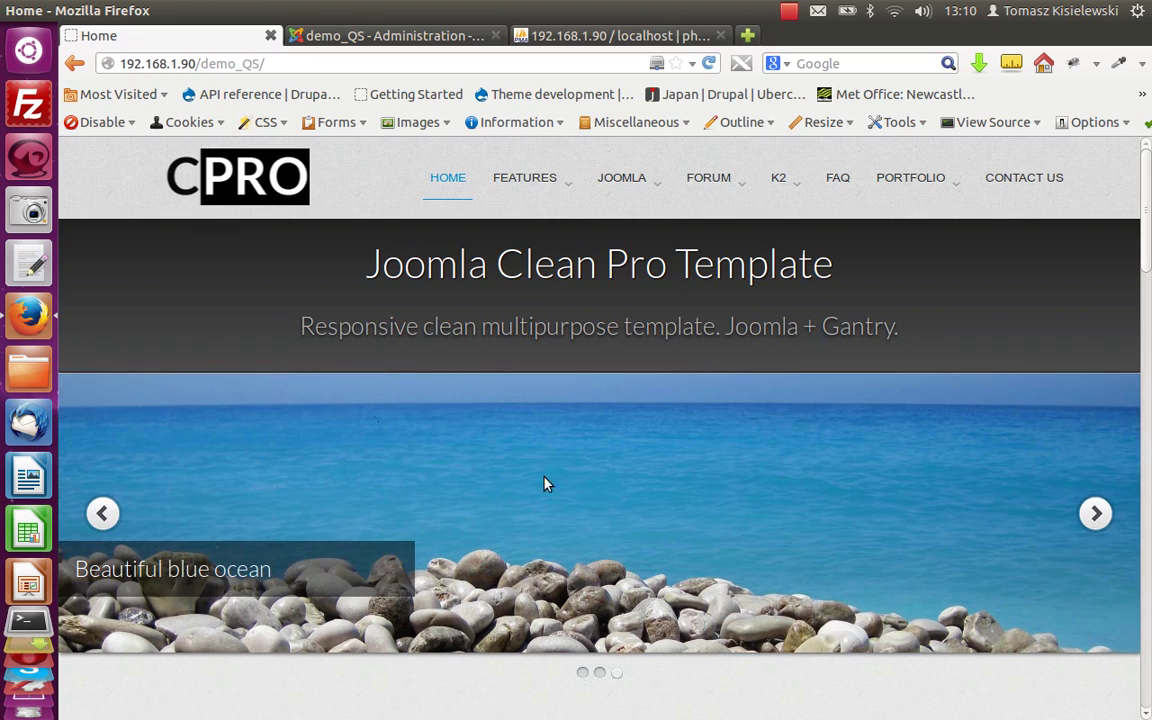
Scroll the demo_QS homepage to its footer, return to the top, and minimise Firefox.
{"action": "scroll", "coordinate": [410, 452], "scroll_direction": "down", "scroll_amount": 8}
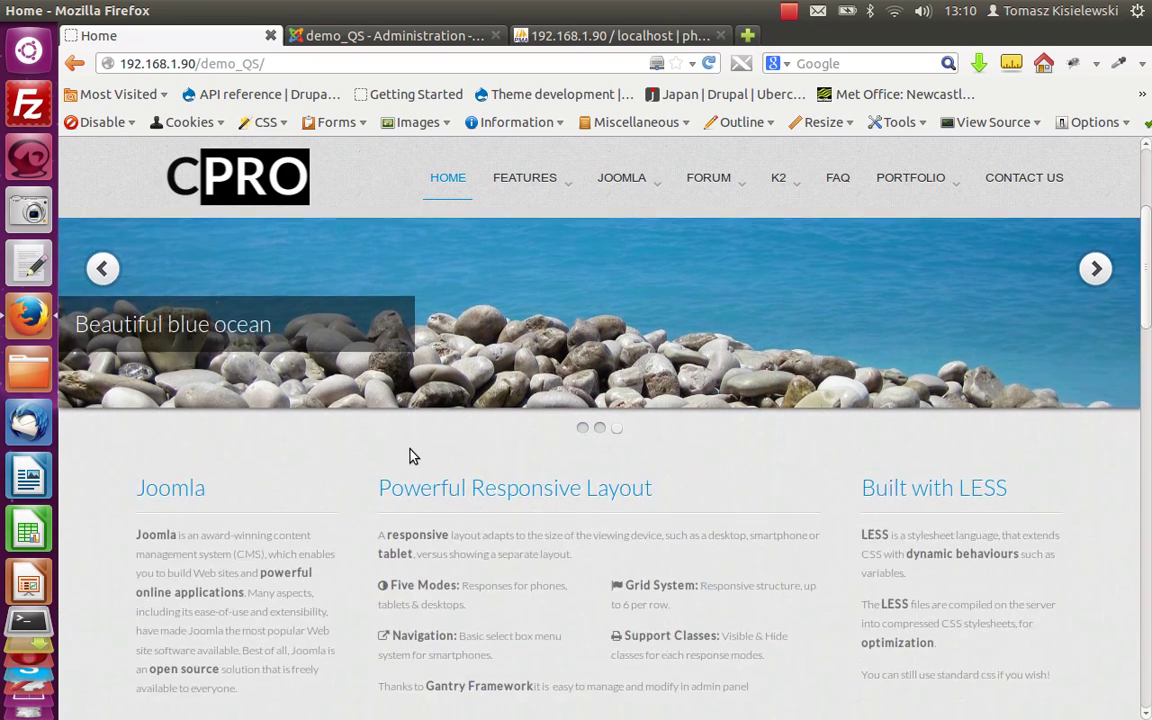
{"action": "scroll", "coordinate": [410, 452], "scroll_direction": "down", "scroll_amount": 7}
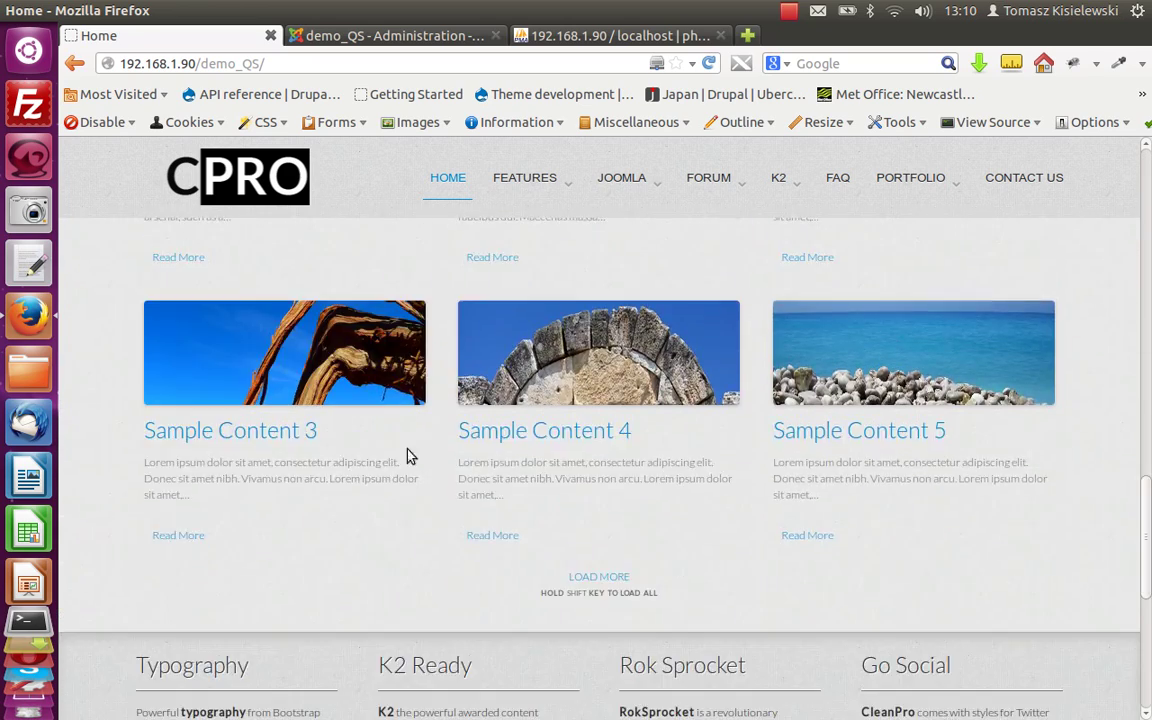
{"action": "scroll", "coordinate": [537, 417], "scroll_direction": "down", "scroll_amount": 8}
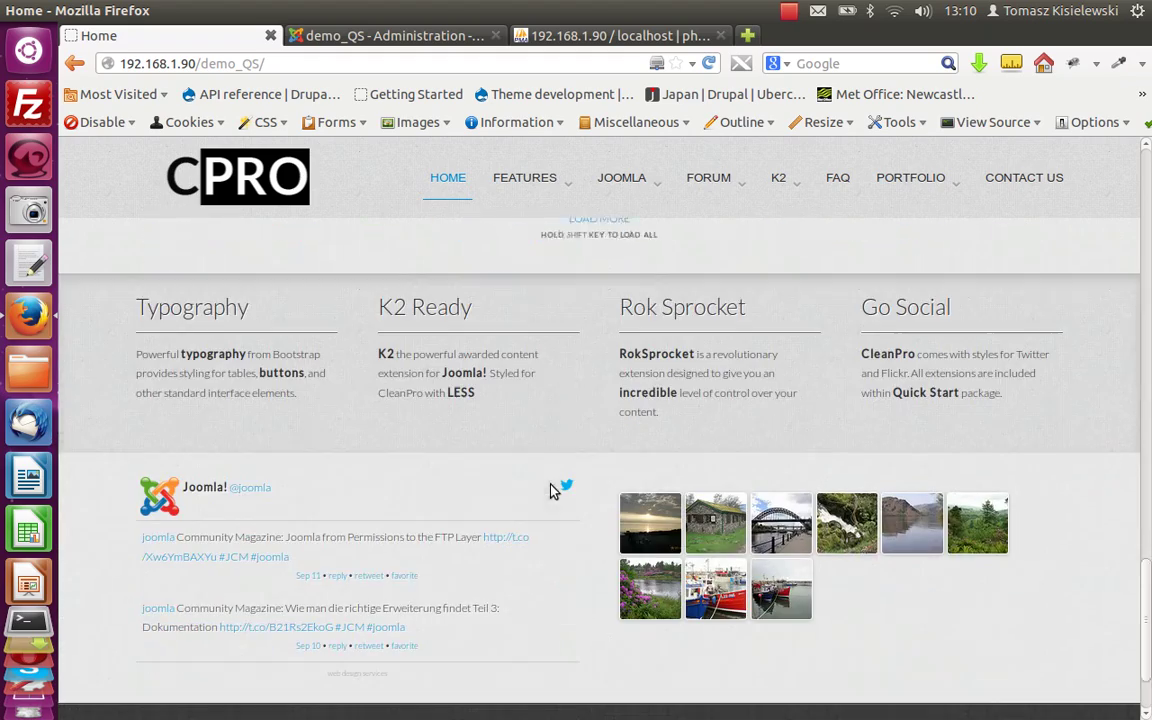
{"action": "scroll", "coordinate": [600, 590], "scroll_direction": "down", "scroll_amount": 1}
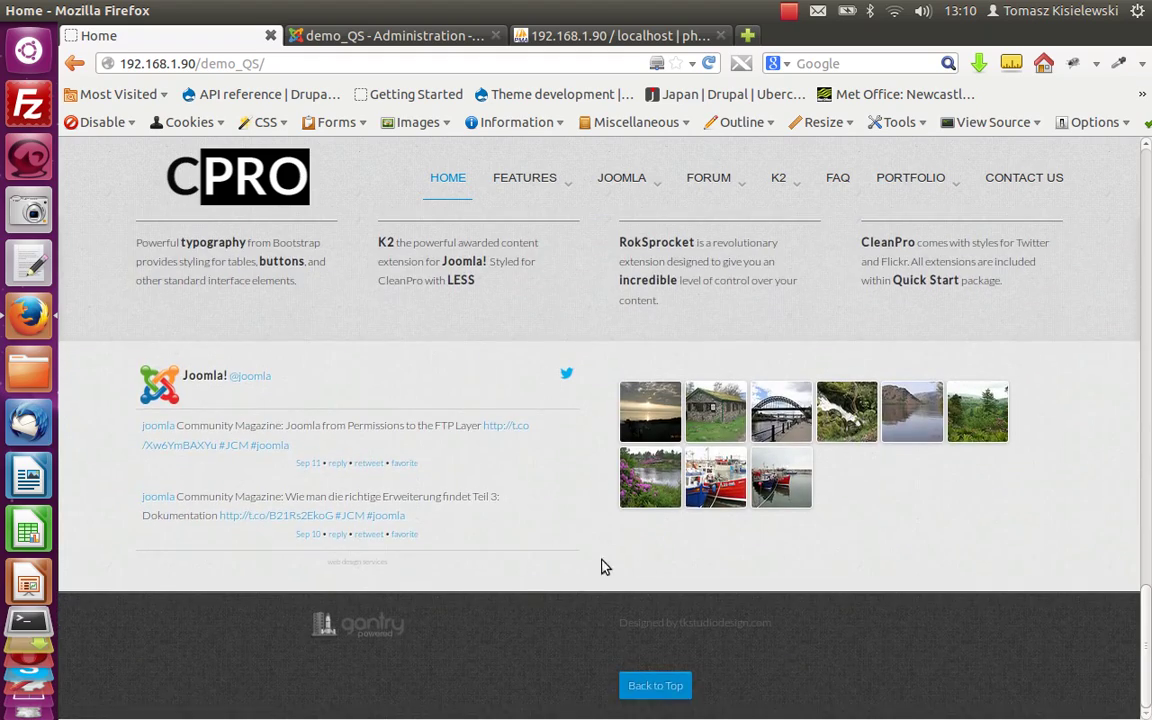
{"action": "left_click", "coordinate": [666, 682]}
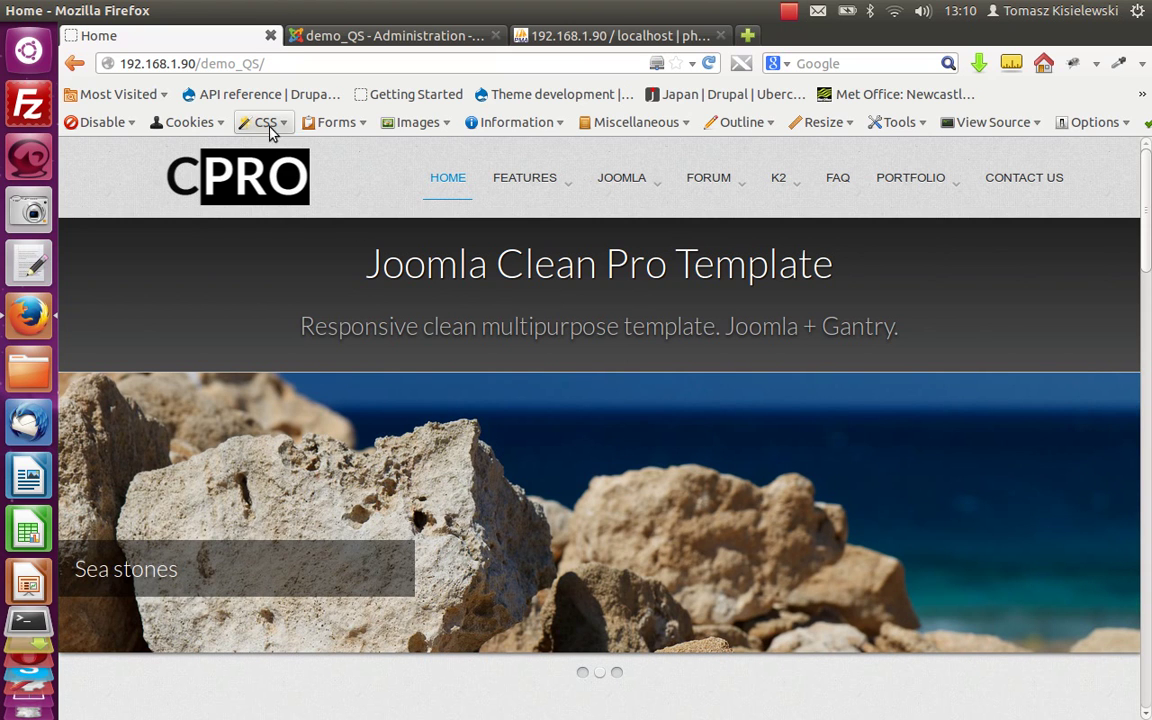
{"action": "left_click", "coordinate": [28, 11]}
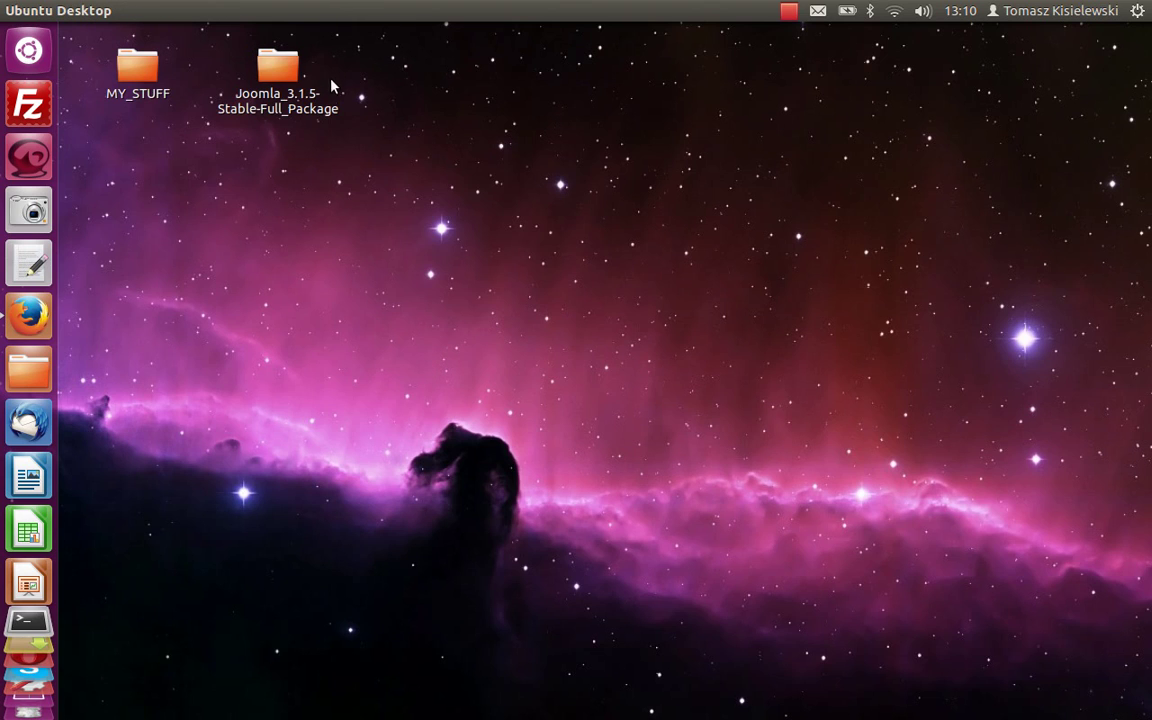
Browse from the Joomla package folder to the /var/www directory in the file system.
{"action": "double_click", "coordinate": [280, 67]}
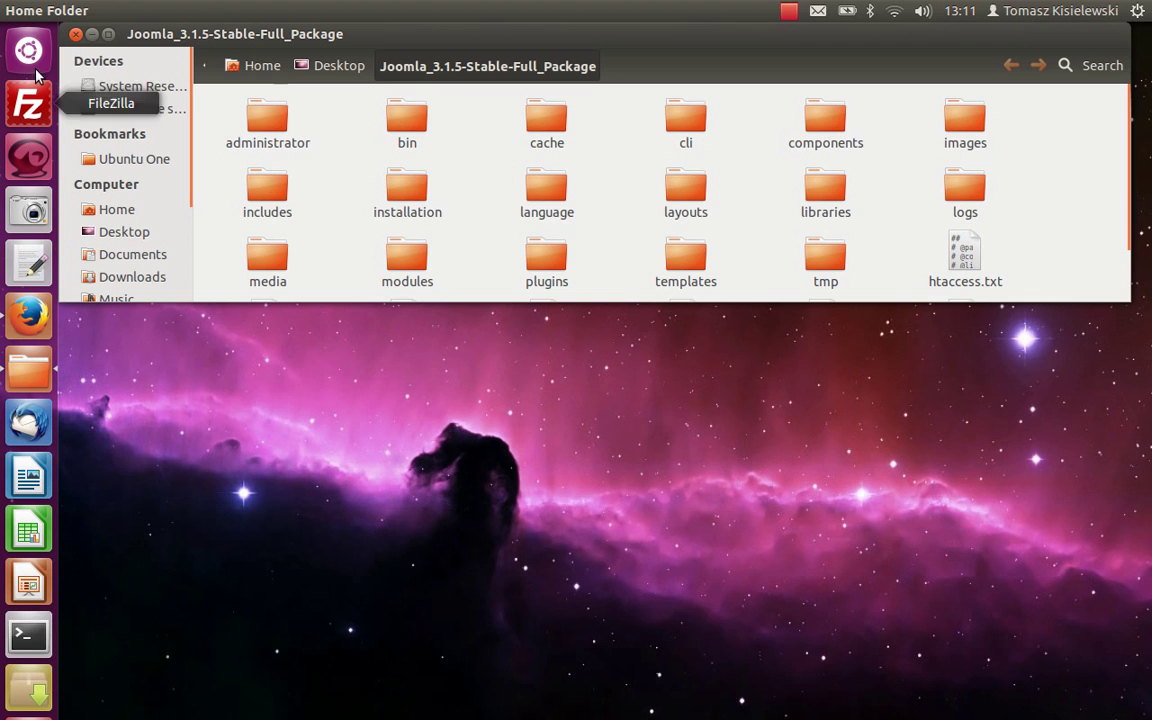
{"action": "left_click", "coordinate": [20, 378]}
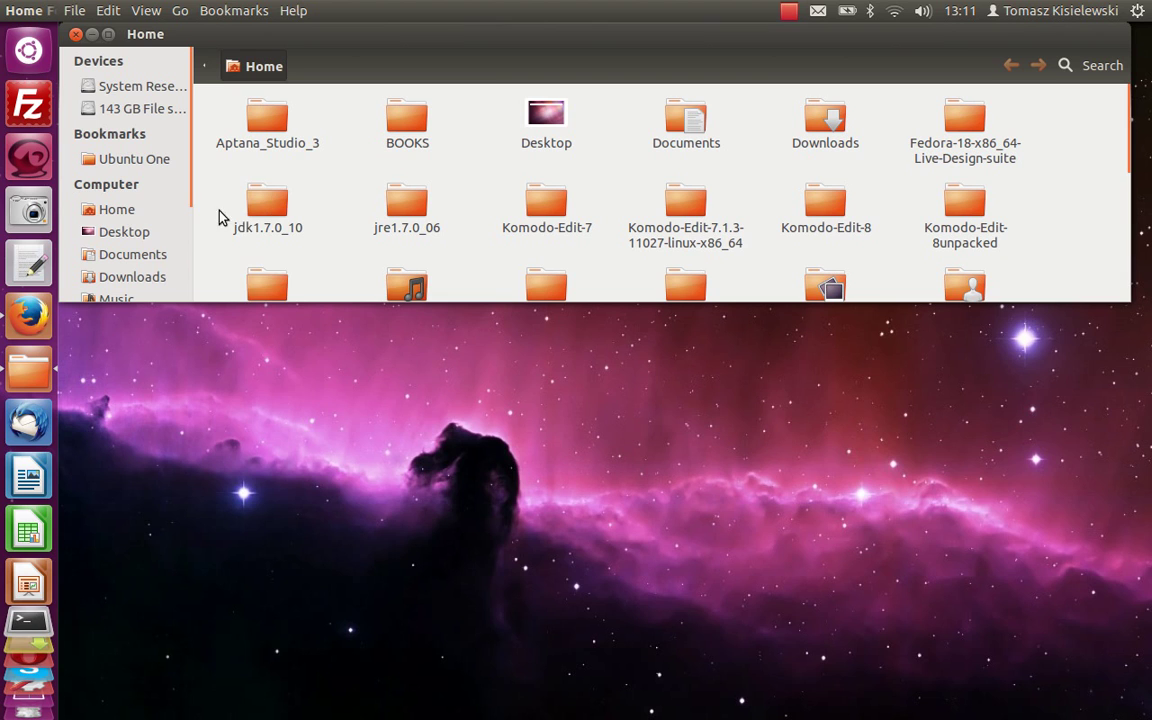
{"action": "scroll", "coordinate": [141, 231], "scroll_direction": "down", "scroll_amount": 3}
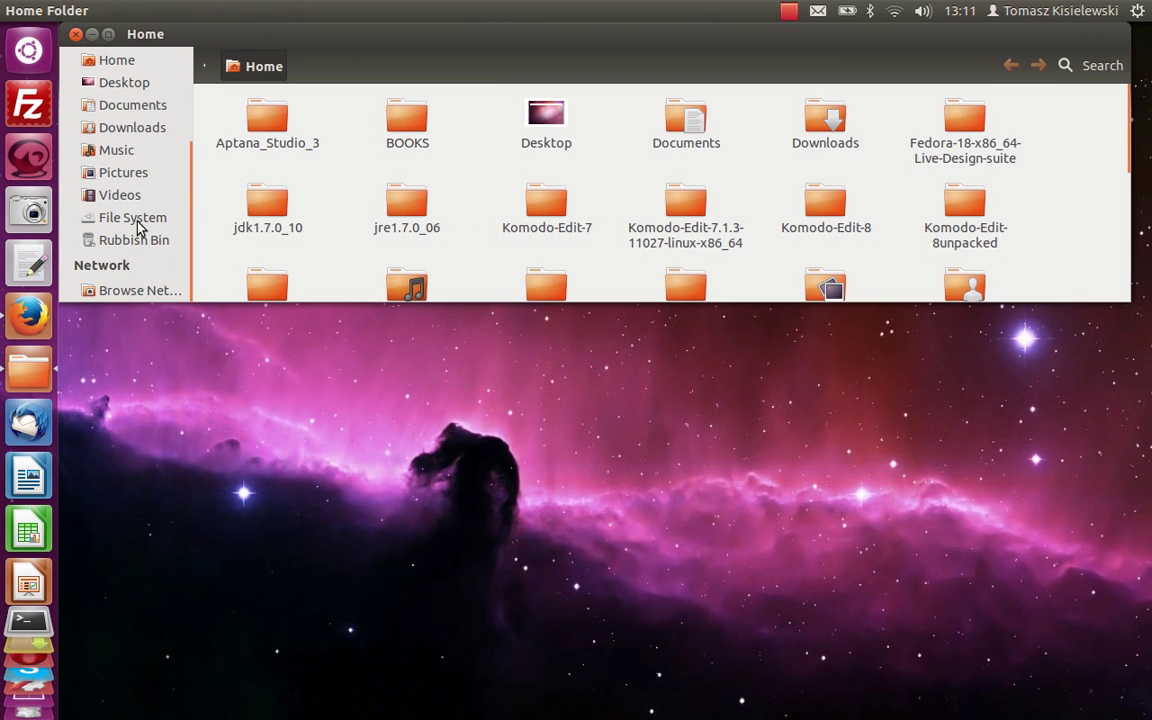
{"action": "left_click", "coordinate": [145, 217]}
{"action": "scroll", "coordinate": [324, 216], "scroll_direction": "down", "scroll_amount": 3}
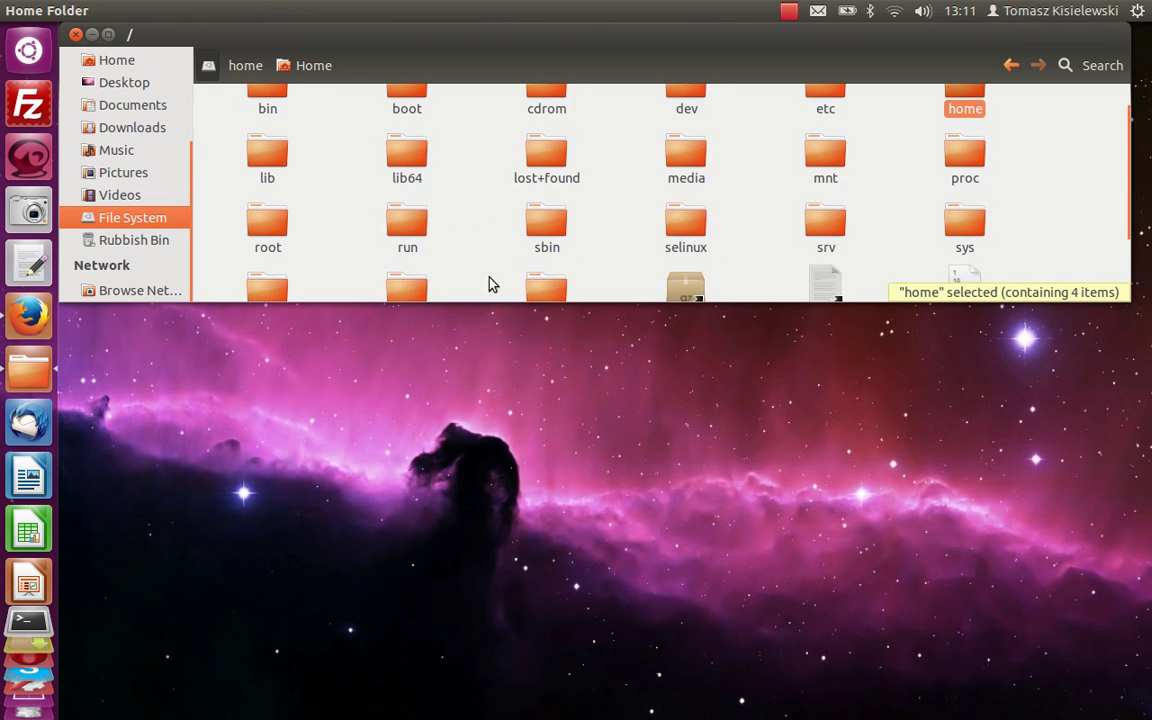
{"action": "double_click", "coordinate": [568, 193]}
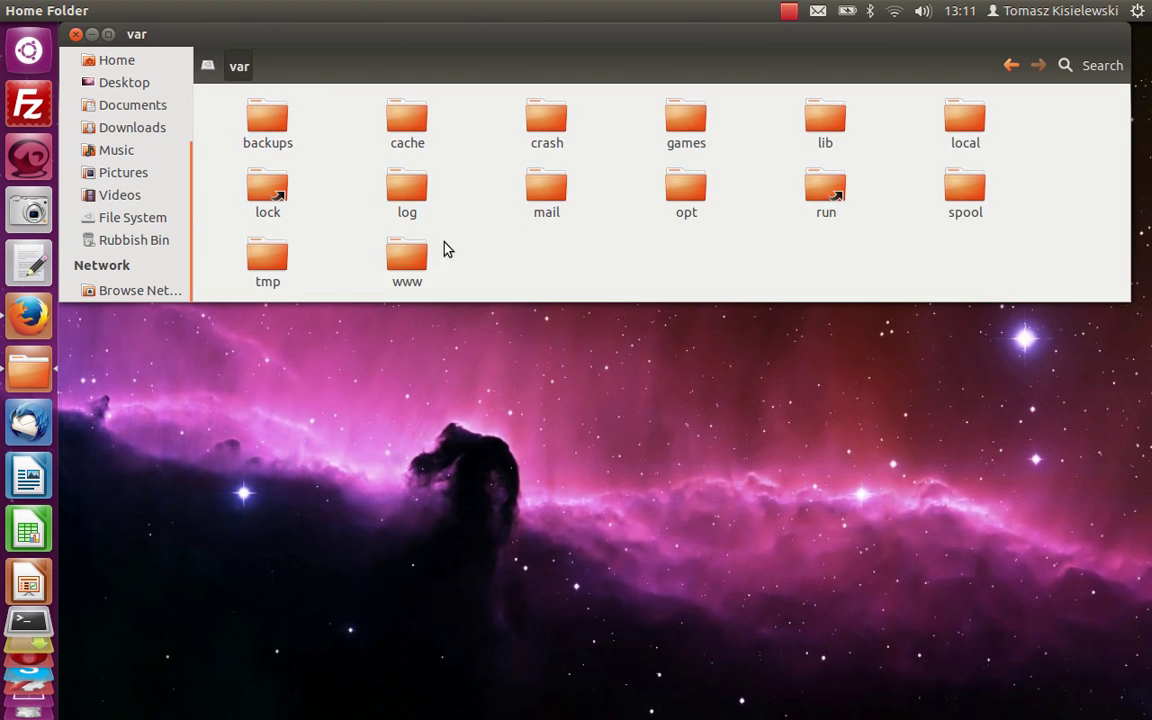
{"action": "double_click", "coordinate": [407, 262]}
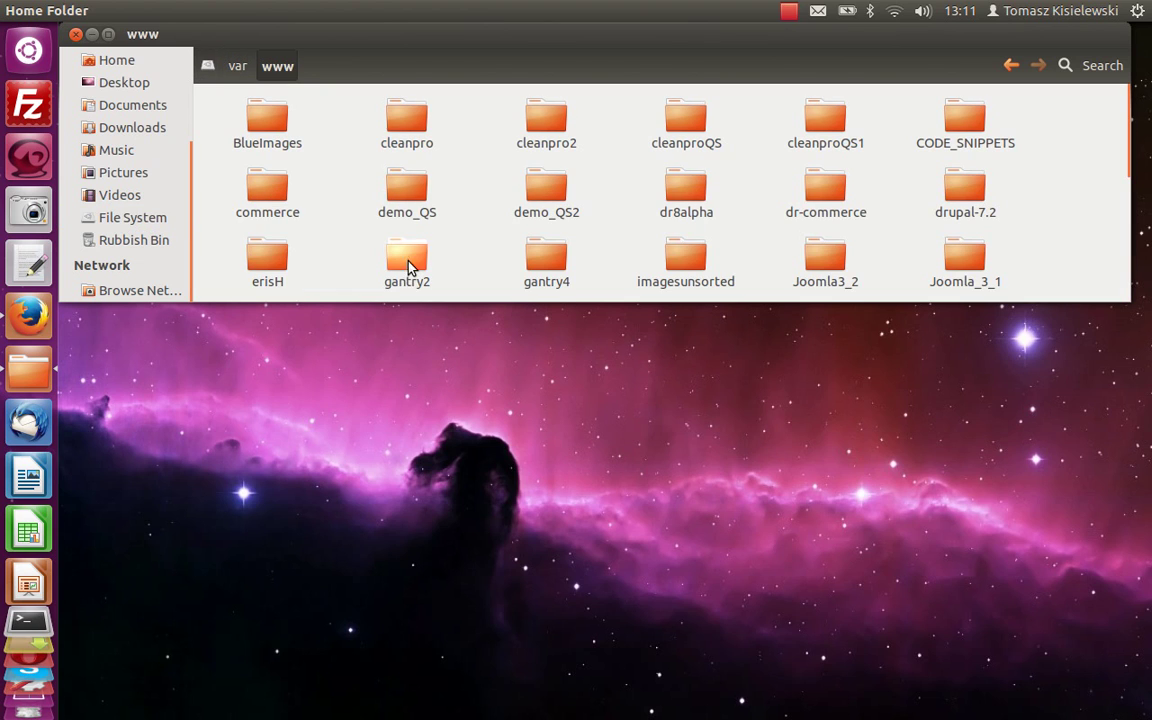
Copy the demo_QS folder onto the desktop and close the file manager.
{"action": "left_click", "coordinate": [406, 203]}
{"action": "right_click", "coordinate": [405, 199]}
{"action": "left_click", "coordinate": [460, 353]}
{"action": "right_click", "coordinate": [466, 428]}
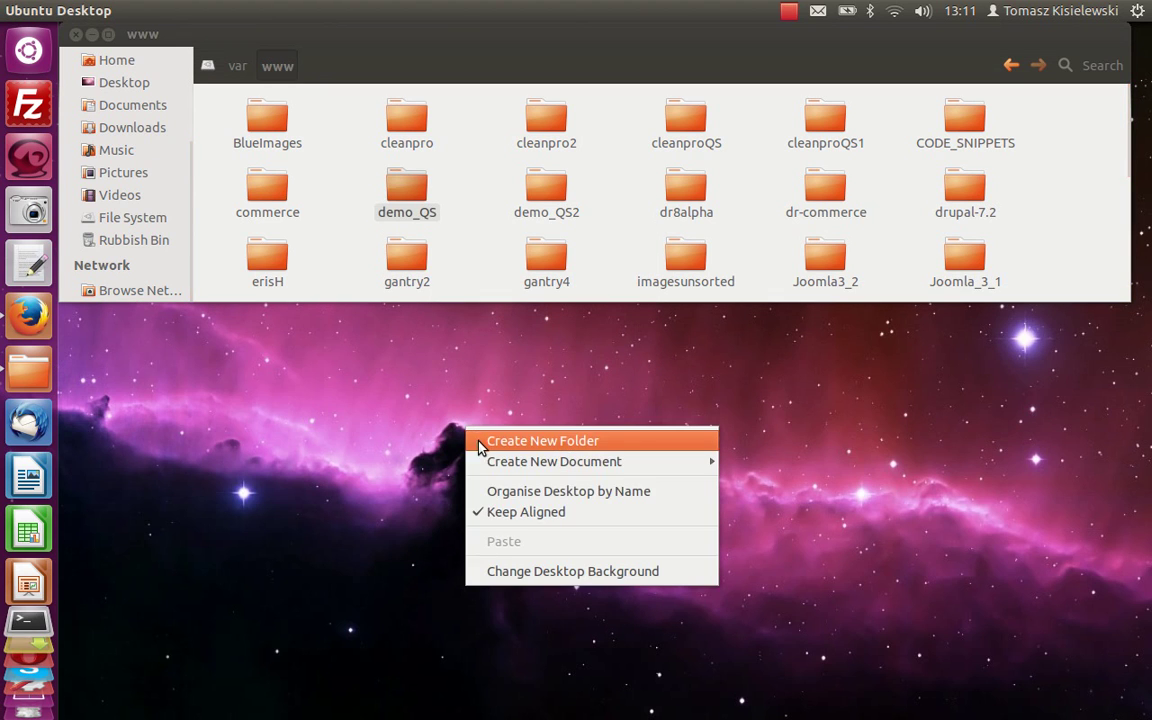
{"action": "left_click", "coordinate": [512, 541]}
{"action": "left_click", "coordinate": [75, 34]}
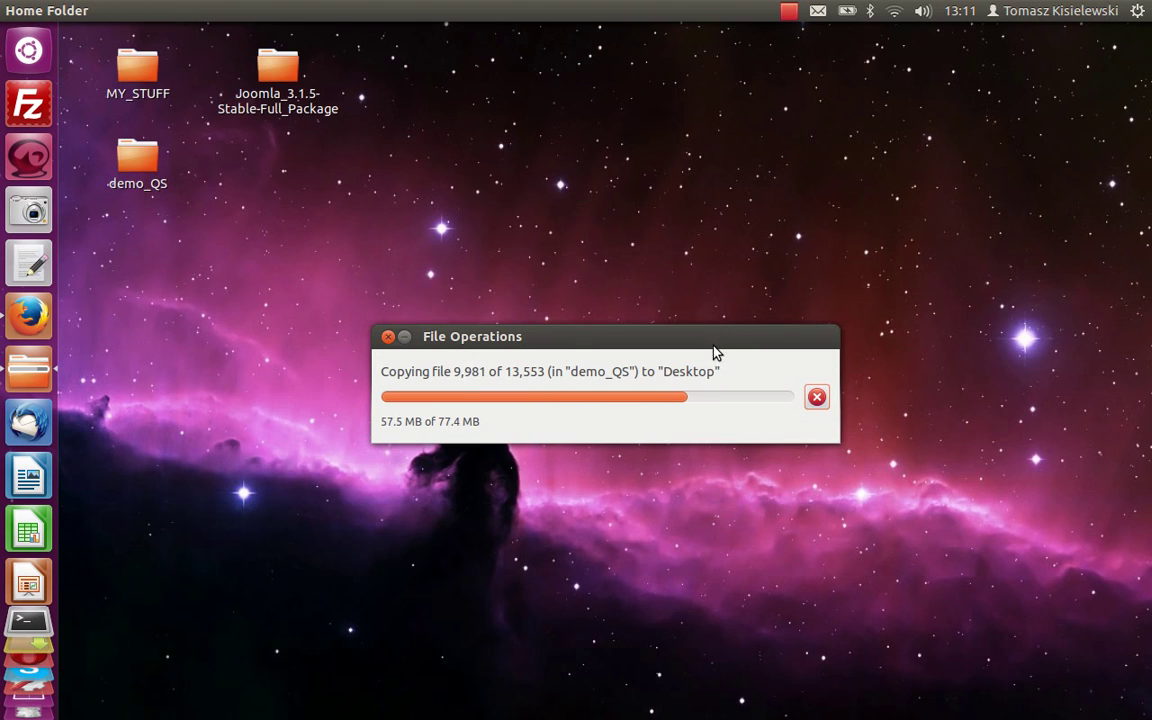
Move configuration.php in the desktop demo_QS copy to the Rubbish Bin.
{"action": "double_click", "coordinate": [138, 172]}
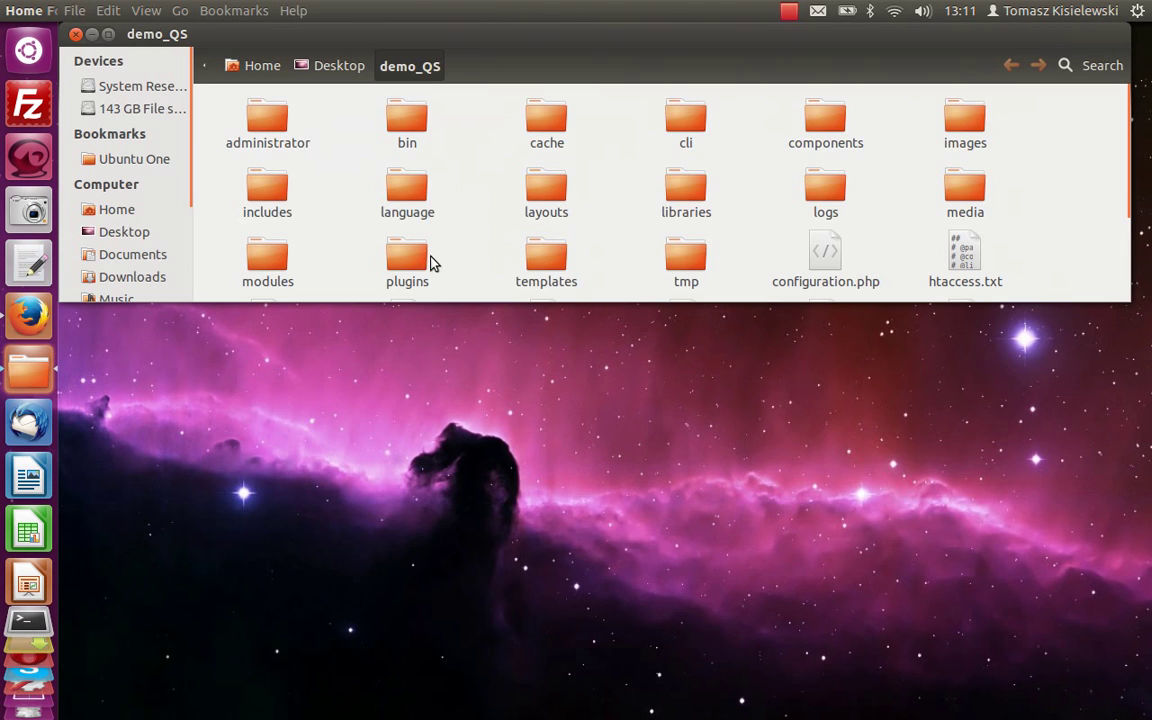
{"action": "left_click", "coordinate": [818, 265]}
{"action": "right_click", "coordinate": [818, 268]}
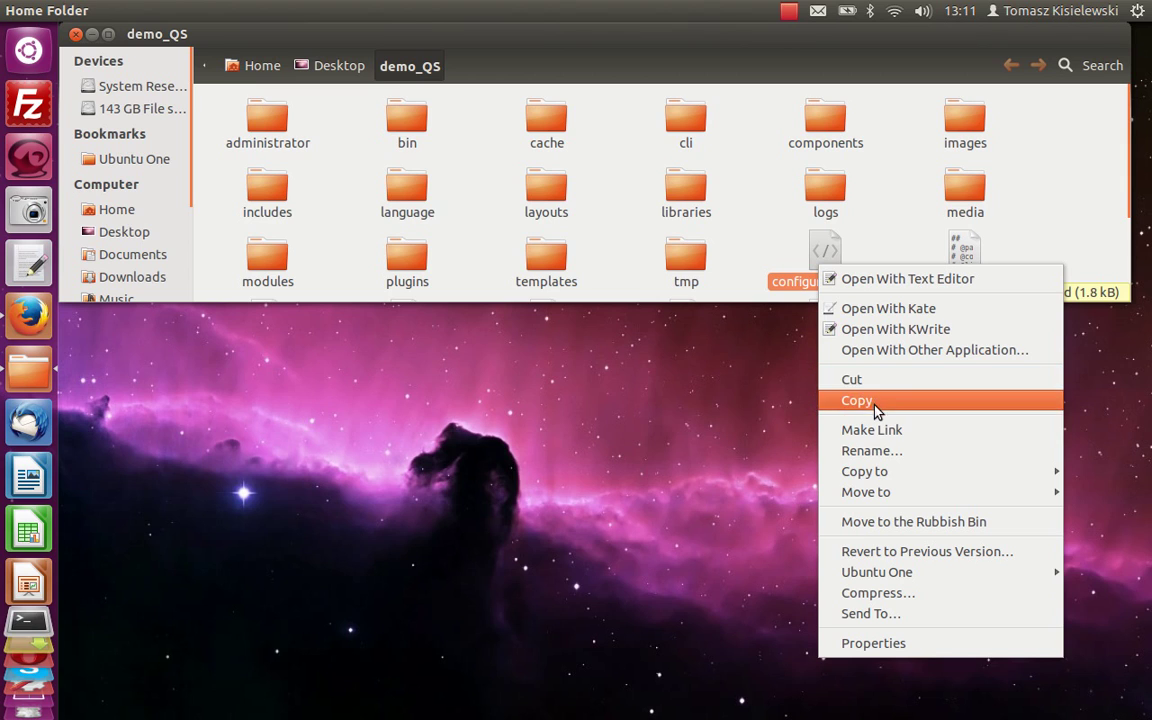
{"action": "mouse_move", "coordinate": [893, 470]}
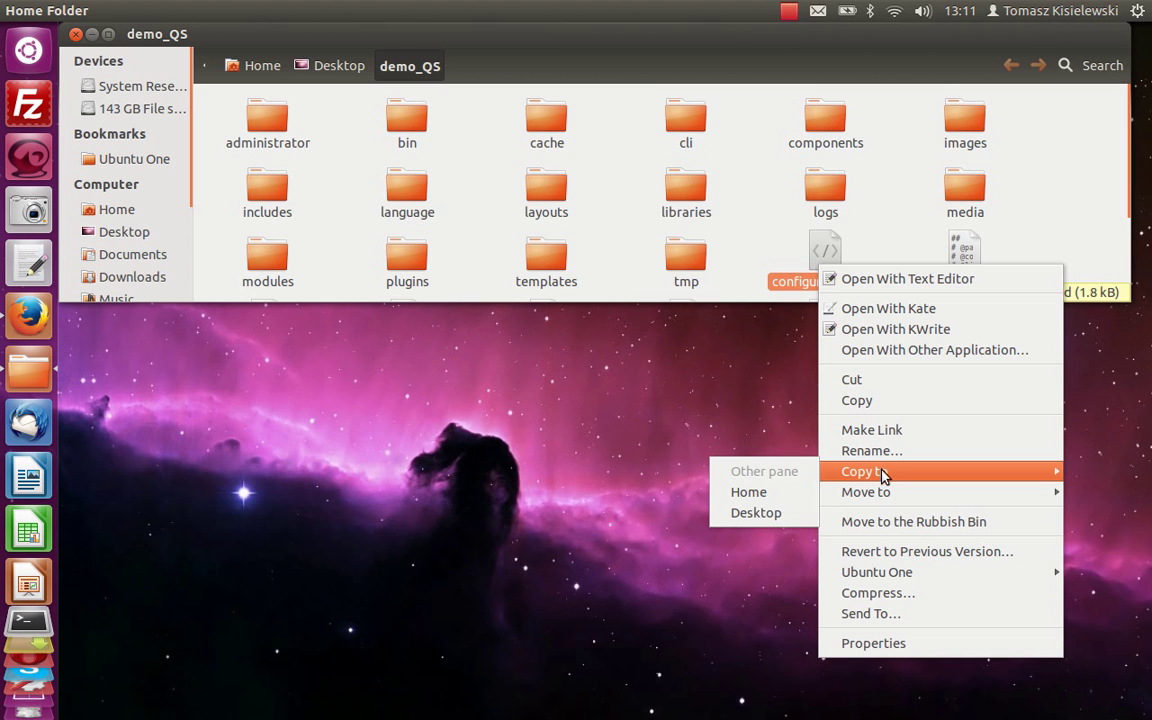
{"action": "left_click", "coordinate": [900, 522]}
Drag the installation folder from Joomla_3.1.5-Stable-Full_Package into demo_QS.
{"action": "left_click_drag", "start_coordinate": [640, 60], "coordinate": [631, 320]}
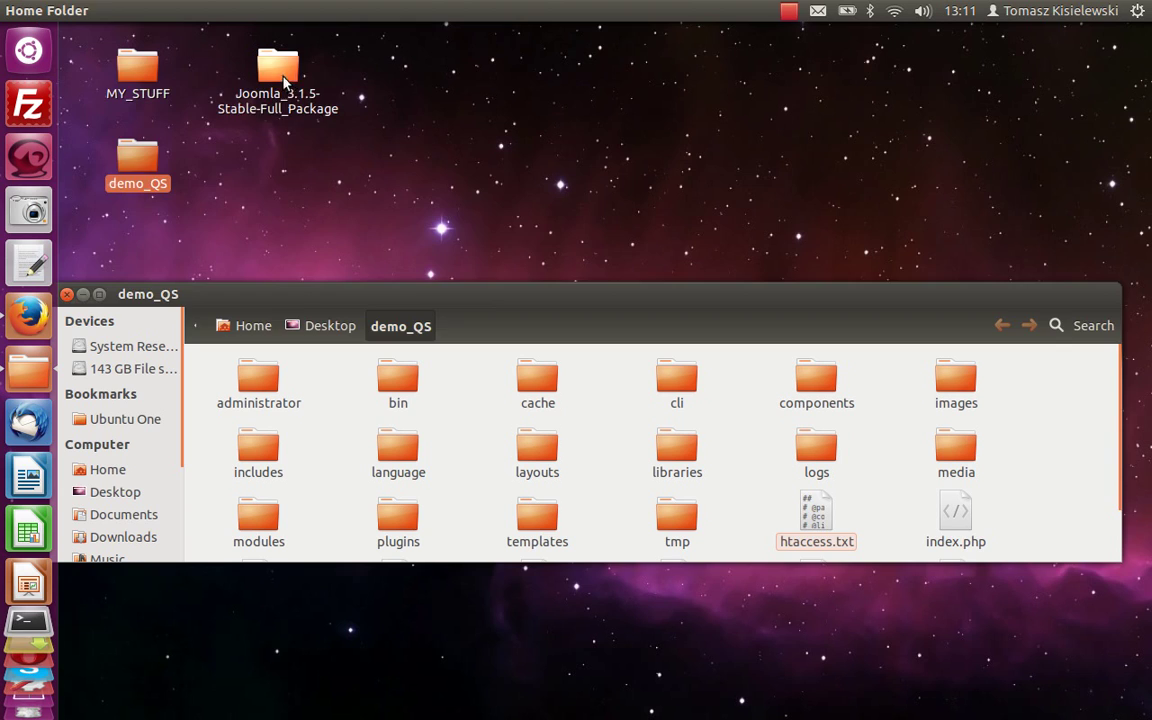
{"action": "double_click", "coordinate": [283, 78]}
{"action": "left_click_drag", "start_coordinate": [418, 180], "coordinate": [471, 427]}
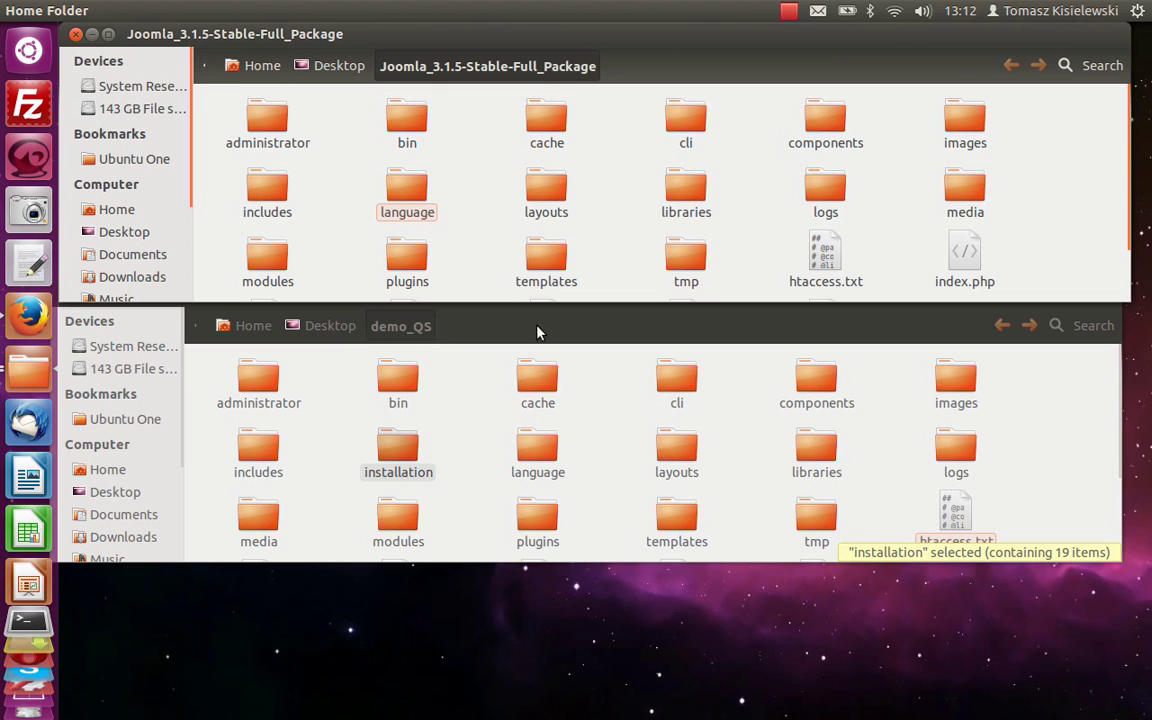
Copy the installation folder back into the Joomla package folder and close that window.
{"action": "right_click", "coordinate": [390, 466]}
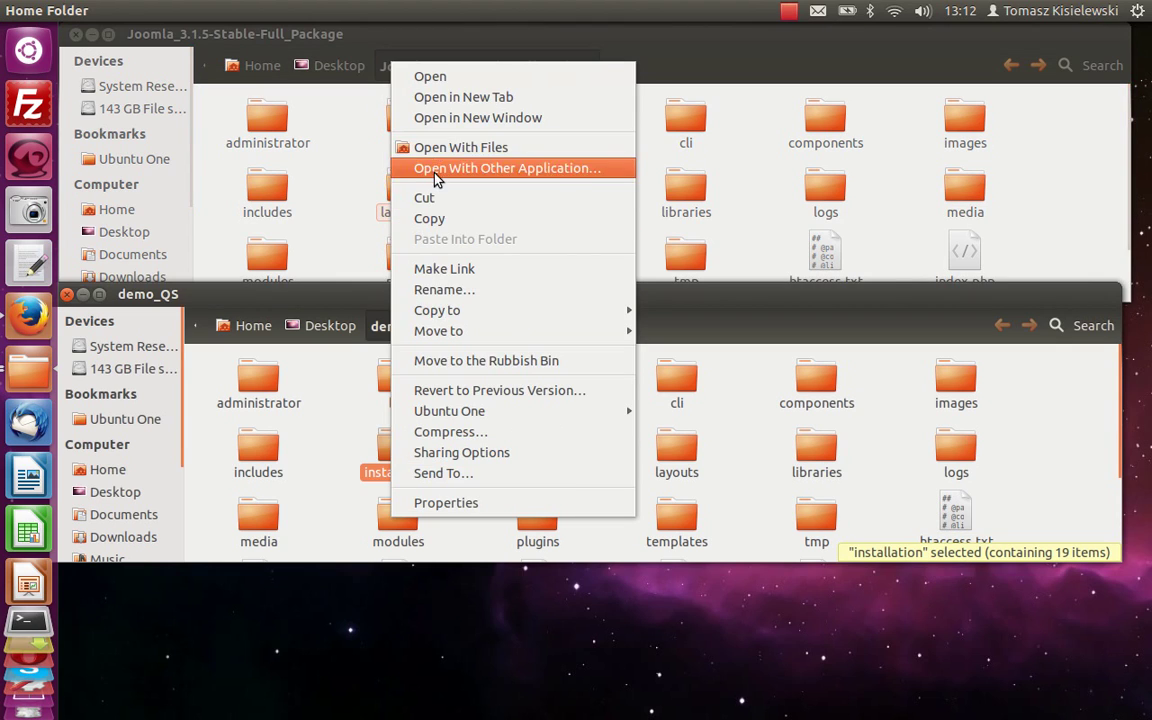
{"action": "left_click", "coordinate": [437, 220]}
{"action": "right_click", "coordinate": [470, 173]}
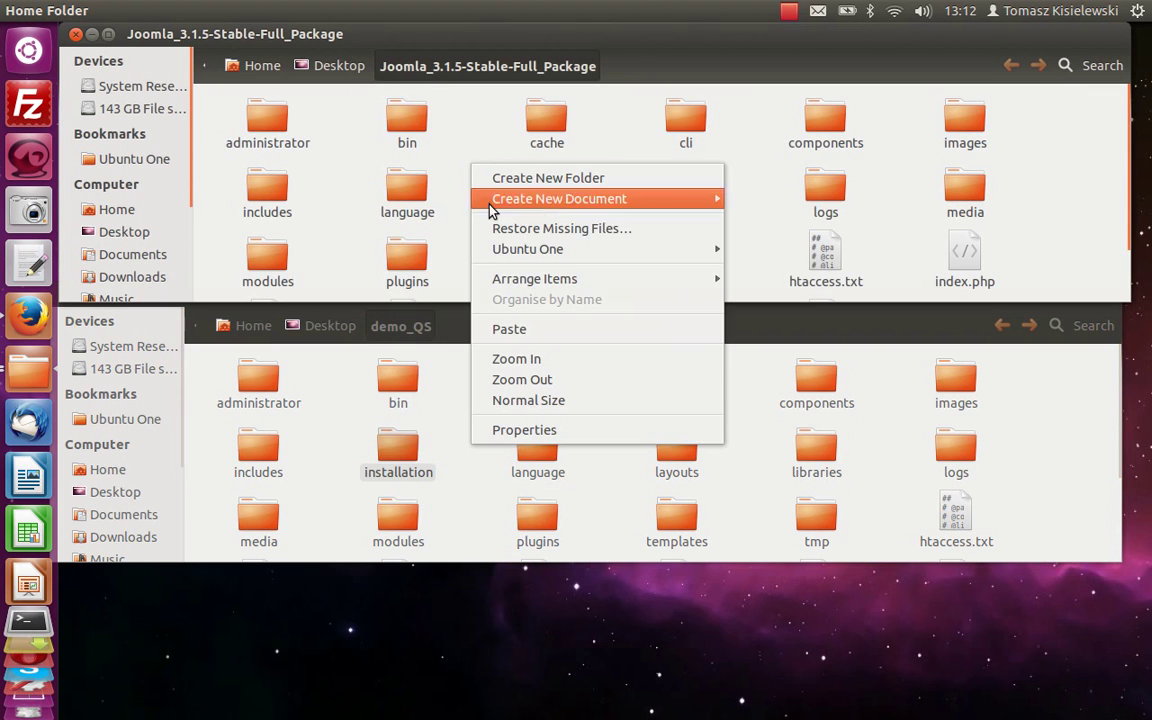
{"action": "left_click", "coordinate": [501, 327]}
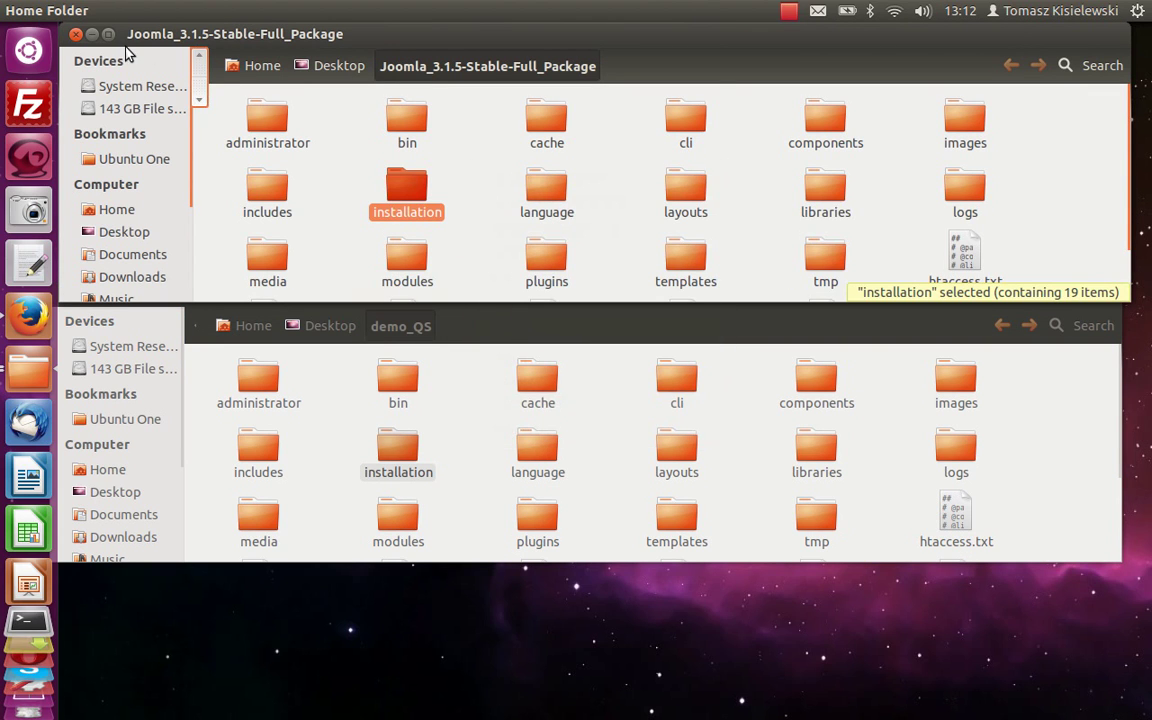
{"action": "left_click", "coordinate": [76, 35]}
Enlarge the demo_QS window, browse installation/sql/mysql, then close it.
{"action": "left_click_drag", "start_coordinate": [517, 288], "coordinate": [519, 87]}
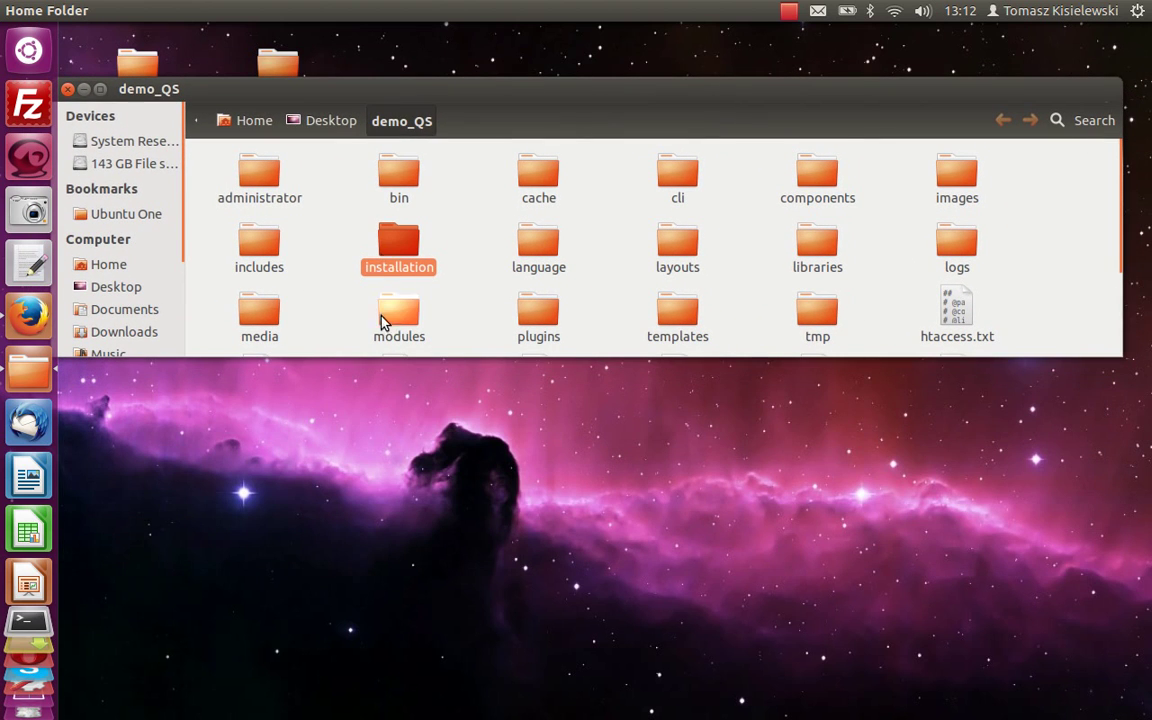
{"action": "left_click_drag", "start_coordinate": [488, 352], "coordinate": [504, 594]}
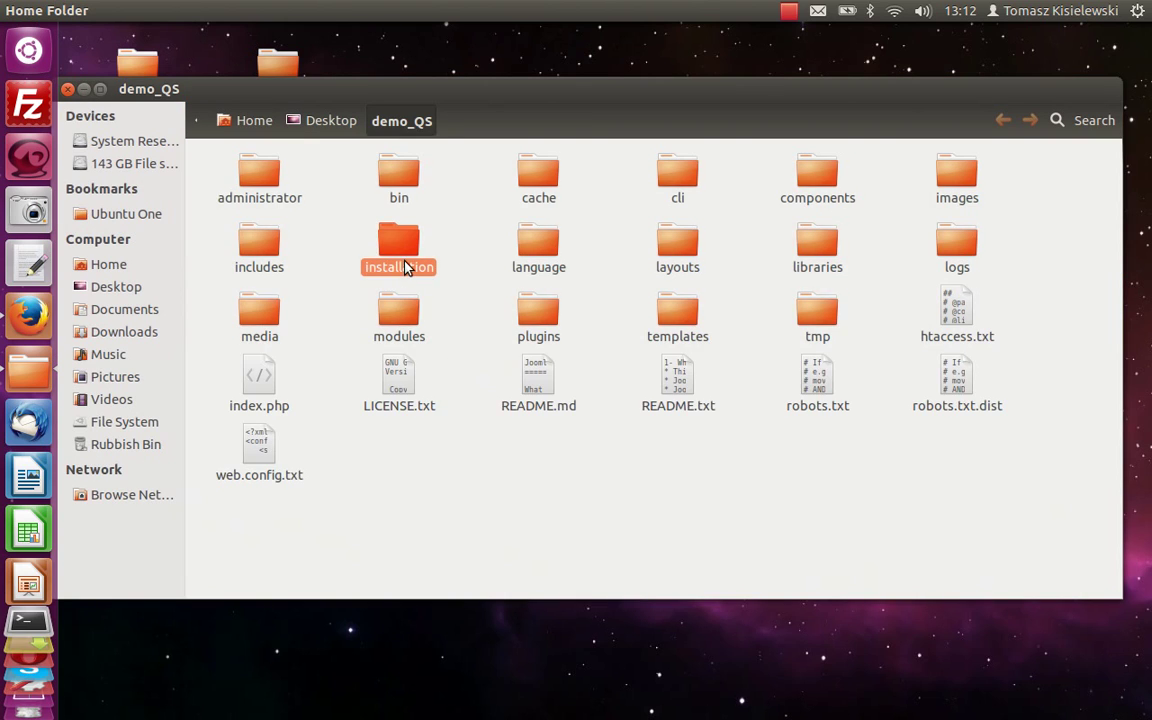
{"action": "double_click", "coordinate": [404, 262]}
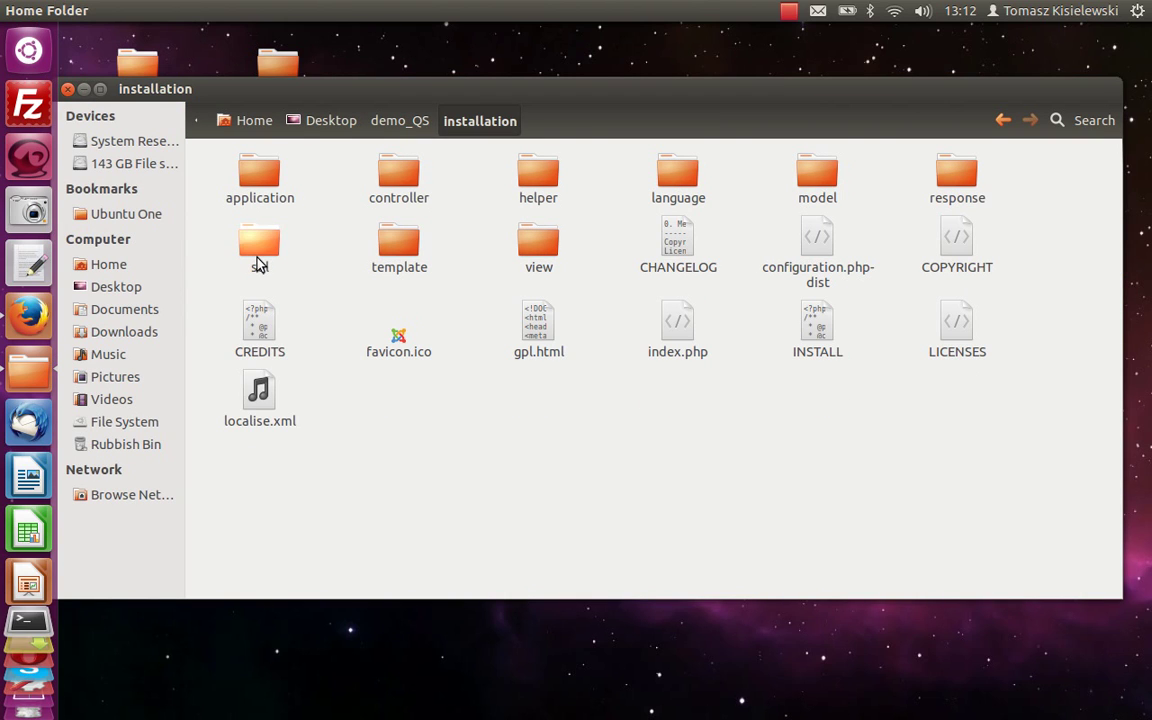
{"action": "double_click", "coordinate": [259, 262]}
{"action": "double_click", "coordinate": [262, 196]}
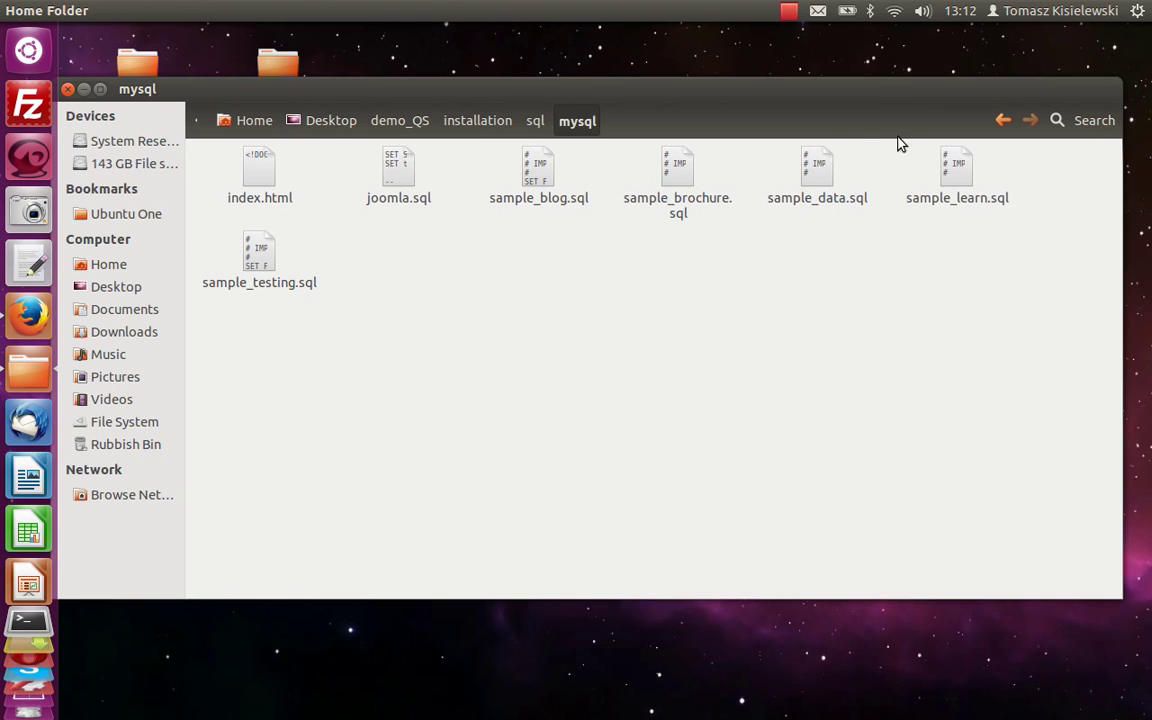
{"action": "left_click", "coordinate": [82, 90]}
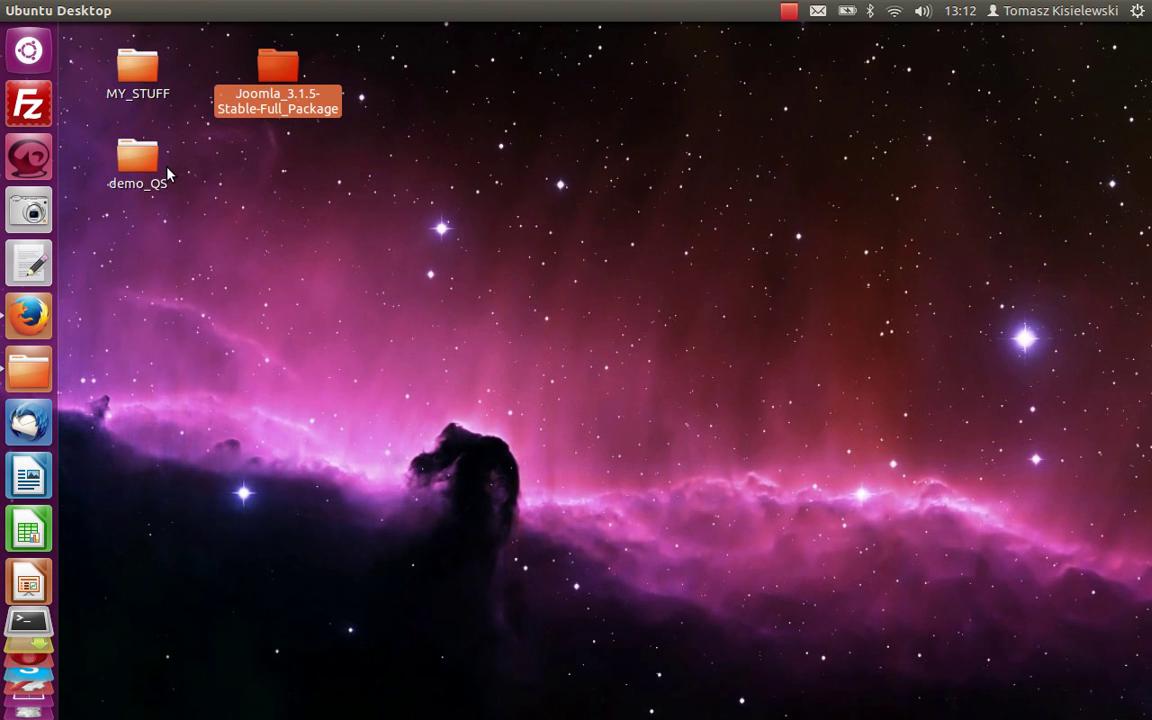
Confirm Global Configuration's Server database type is MySQL (demo_QS1, s7z0m_), then bring up phpMyAdmin.
{"action": "left_click", "coordinate": [30, 318]}
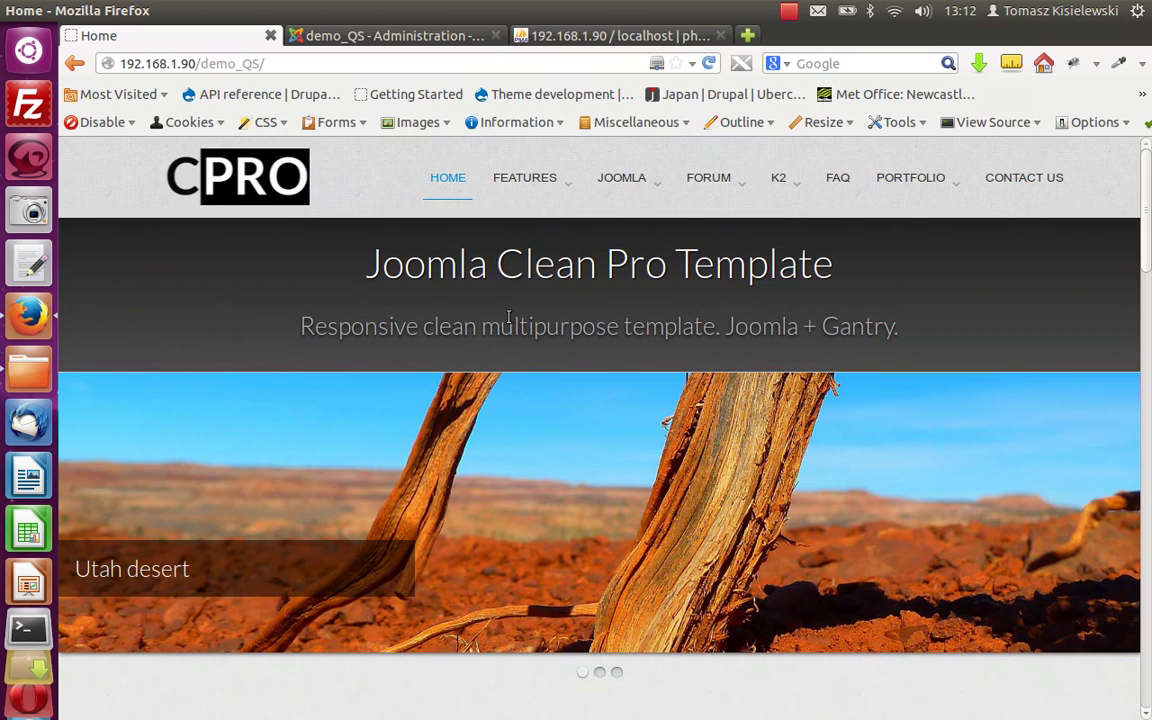
{"action": "left_click", "coordinate": [357, 37]}
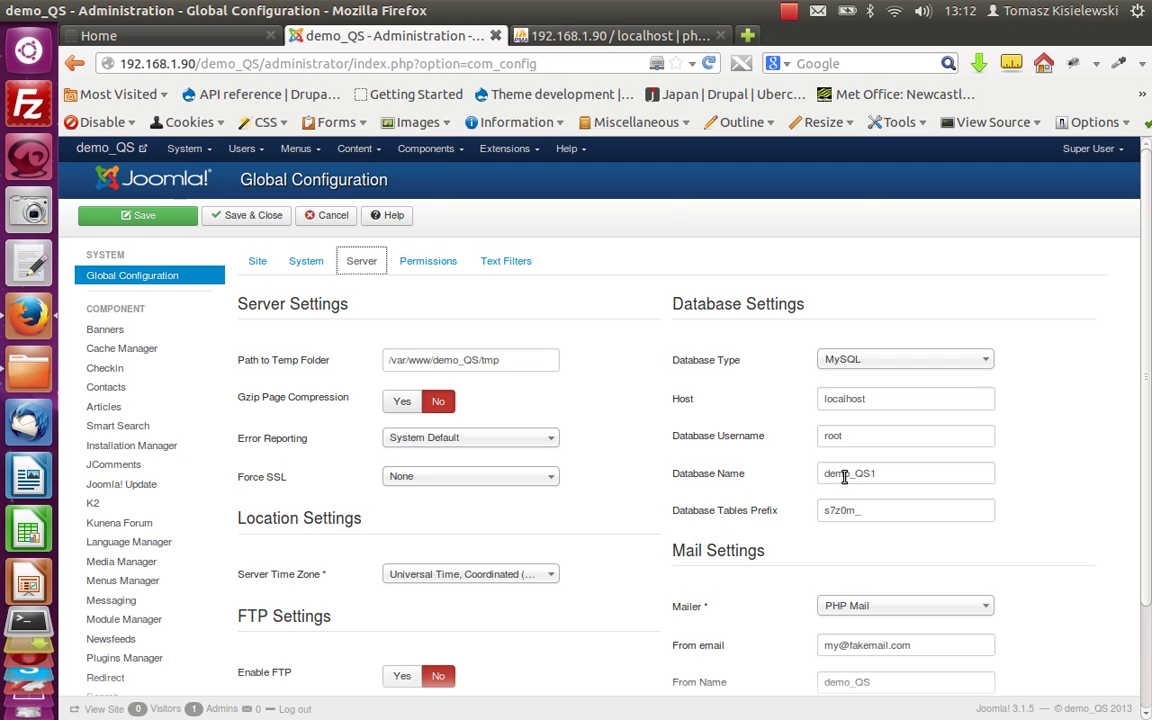
{"action": "left_click", "coordinate": [982, 361]}
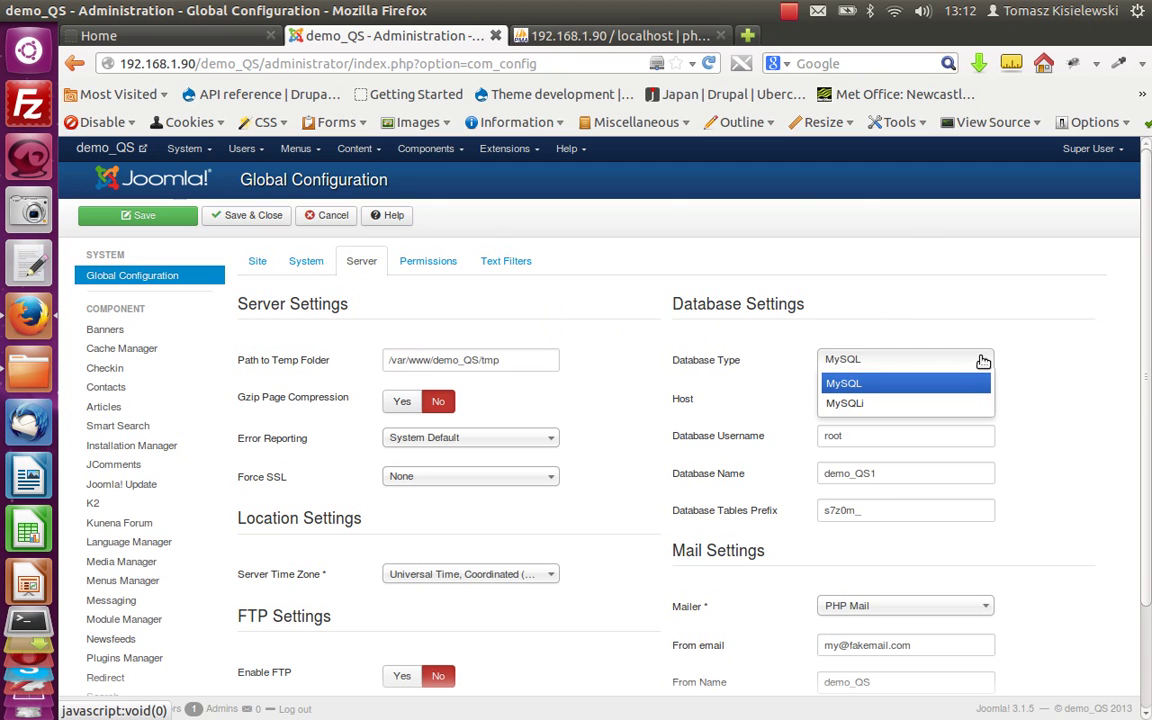
{"action": "left_click", "coordinate": [1020, 366]}
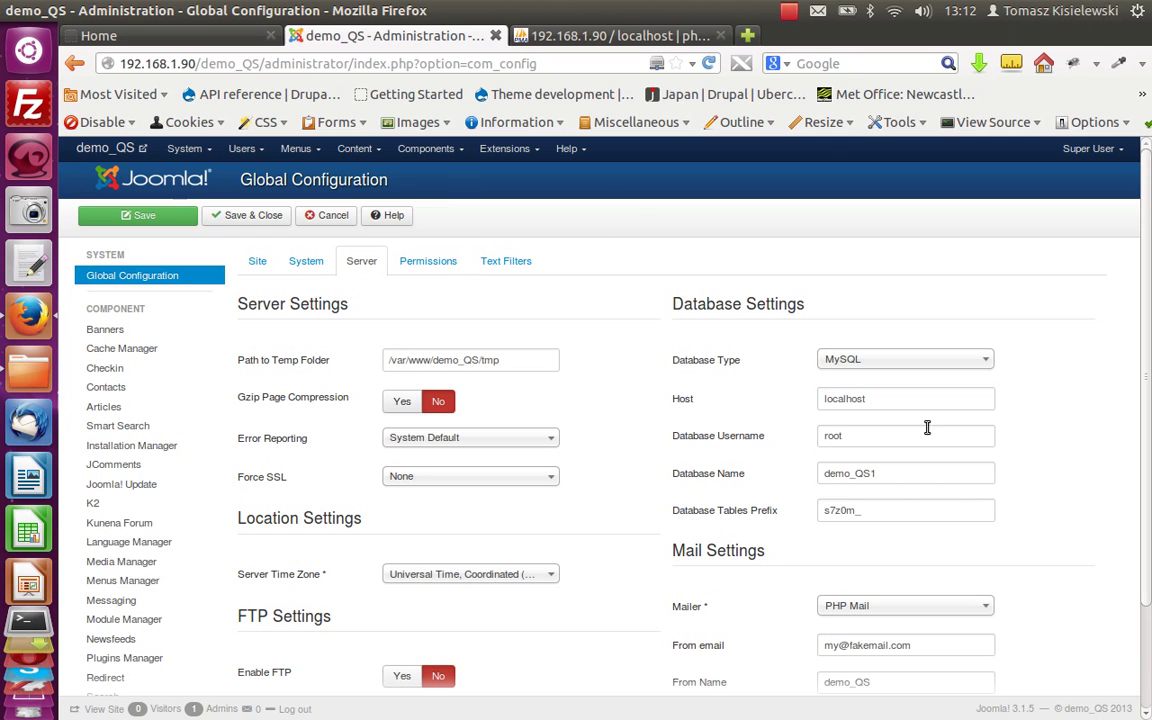
{"action": "left_click", "coordinate": [556, 35]}
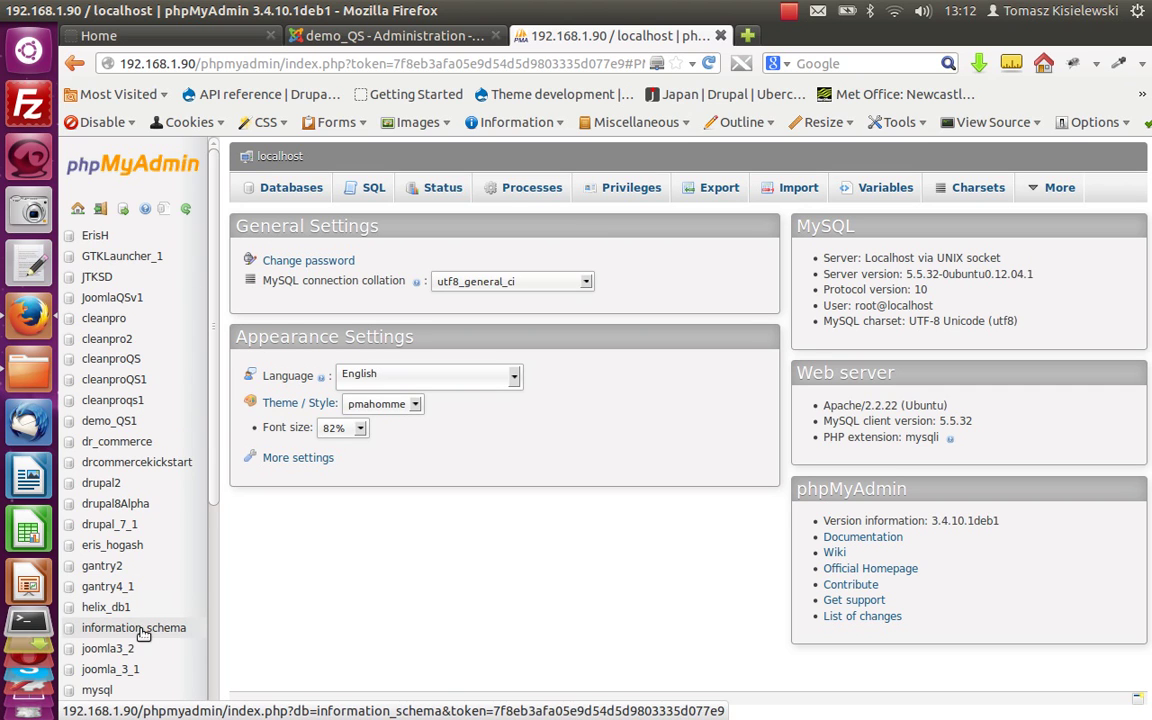
Run a custom SQL export of demo_QS1 with Add DROP TABLE statement ticked.
{"action": "scroll", "coordinate": [146, 625], "scroll_direction": "down", "scroll_amount": 3}
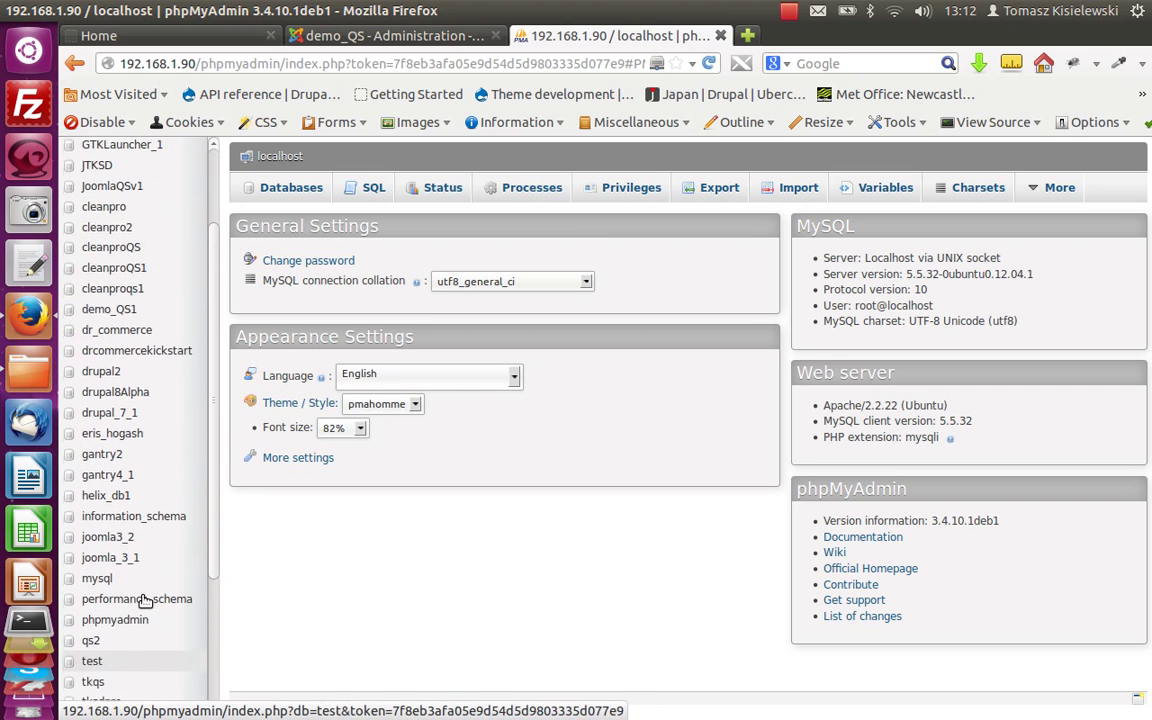
{"action": "scroll", "coordinate": [155, 540], "scroll_direction": "up", "scroll_amount": 1}
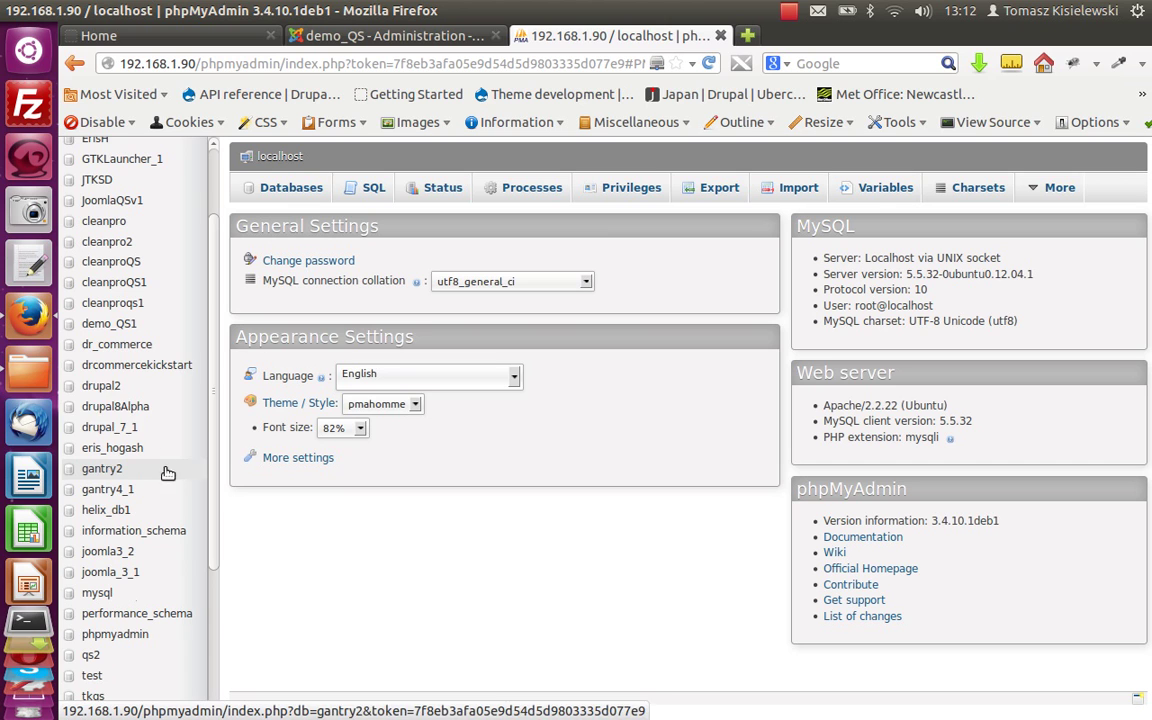
{"action": "left_click", "coordinate": [110, 326]}
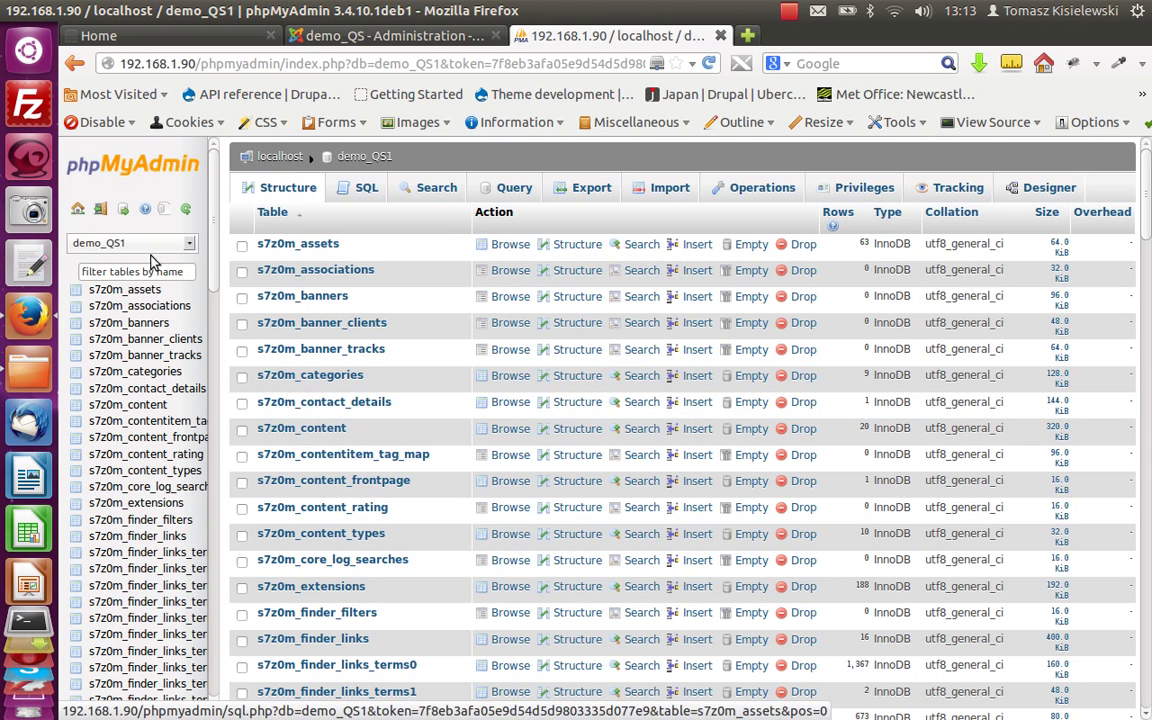
{"action": "left_click", "coordinate": [570, 185]}
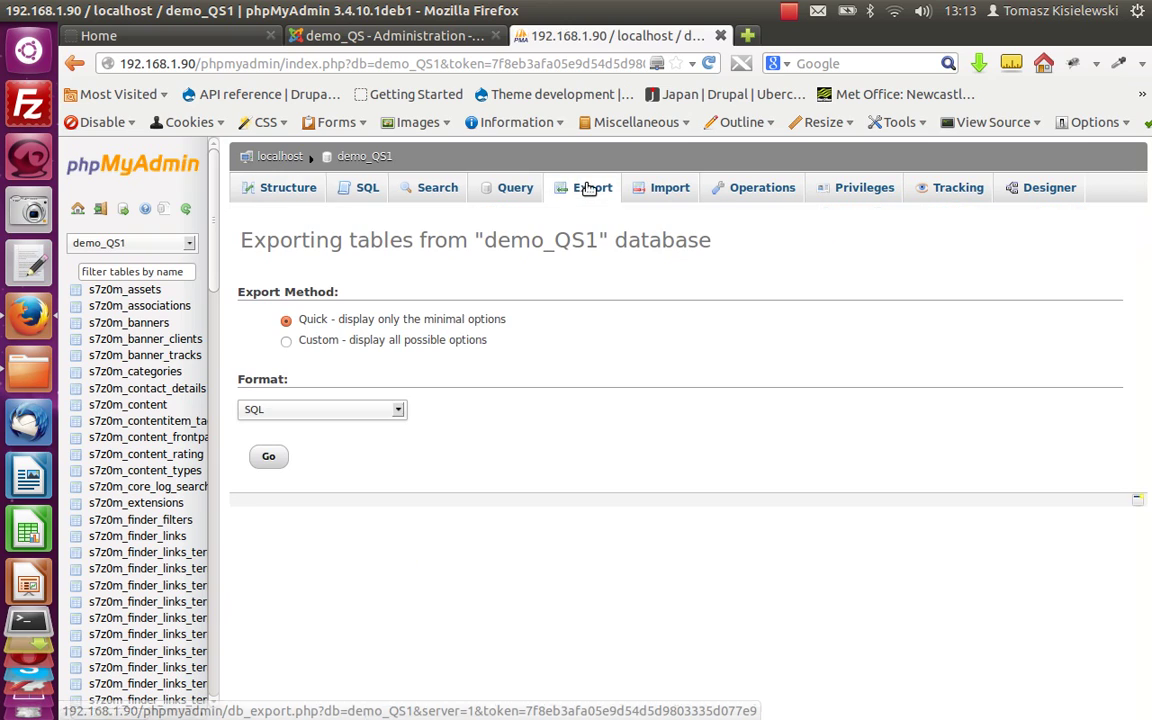
{"action": "left_click", "coordinate": [285, 343]}
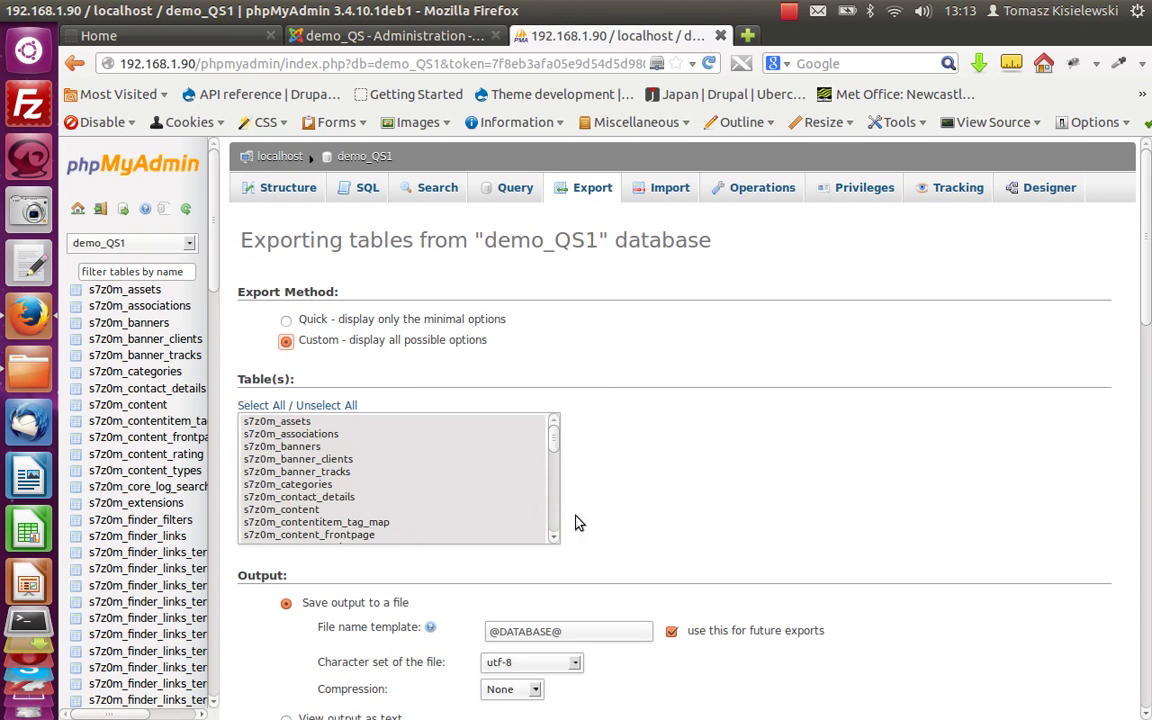
{"action": "scroll", "coordinate": [630, 441], "scroll_direction": "down", "scroll_amount": 7}
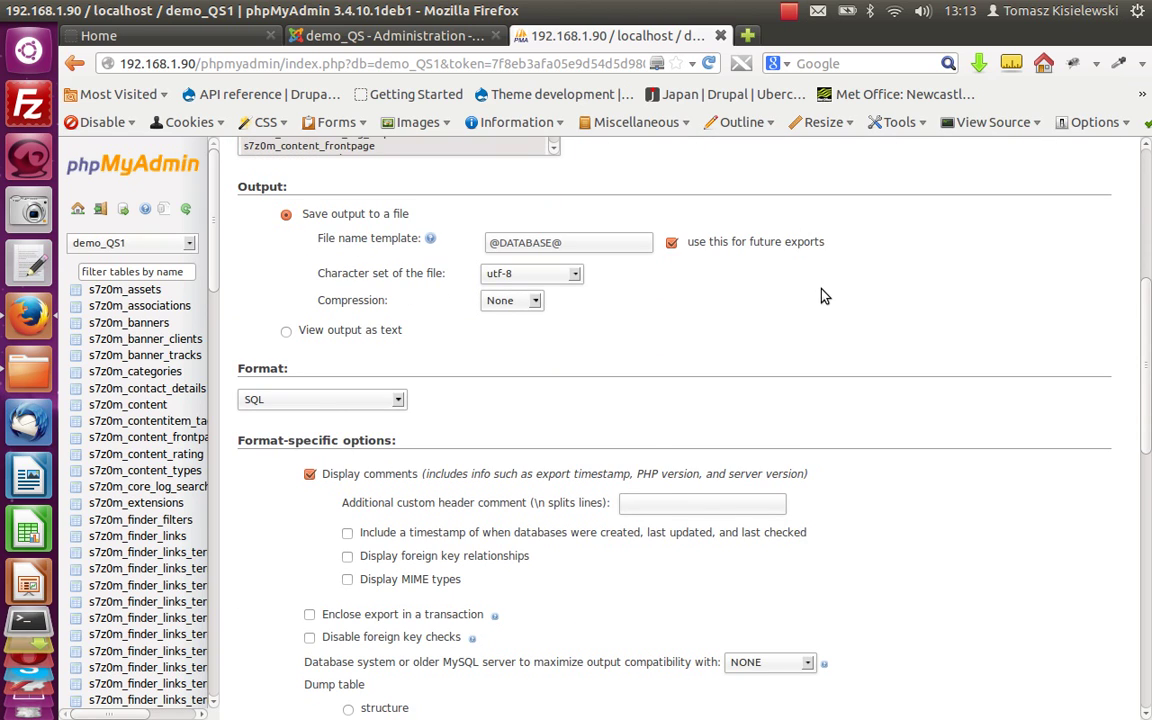
{"action": "scroll", "coordinate": [824, 294], "scroll_direction": "down", "scroll_amount": 3}
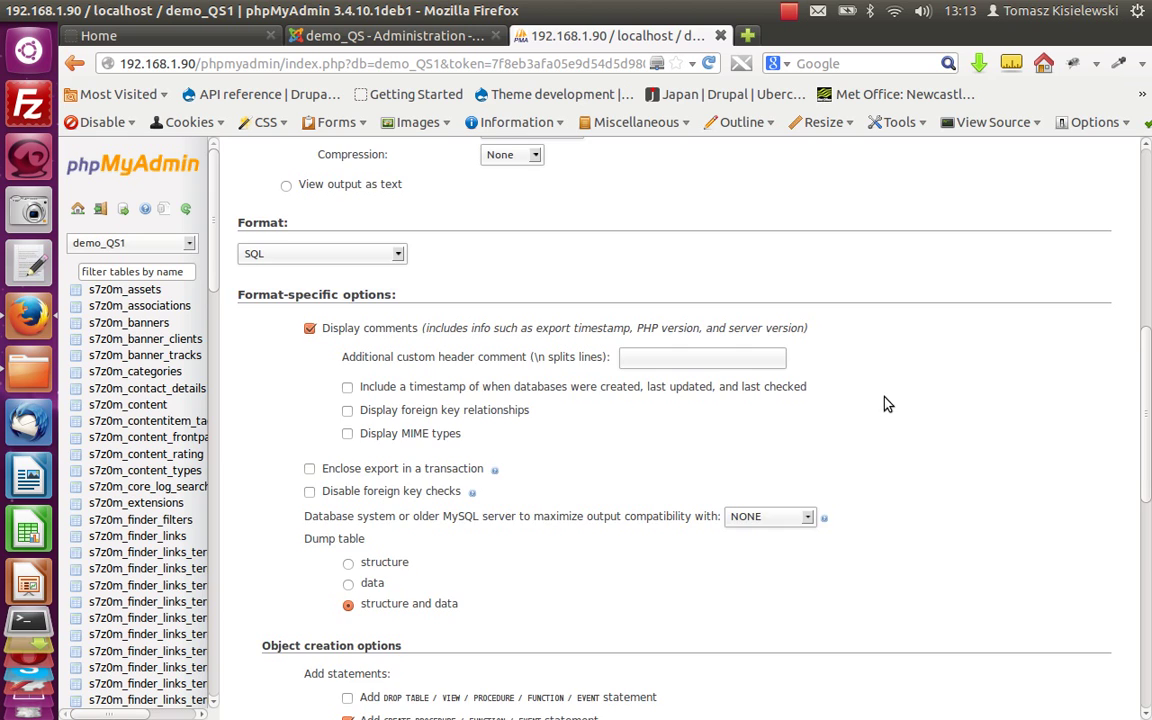
{"action": "scroll", "coordinate": [886, 403], "scroll_direction": "down", "scroll_amount": 4}
{"action": "scroll", "coordinate": [884, 401], "scroll_direction": "down", "scroll_amount": 2}
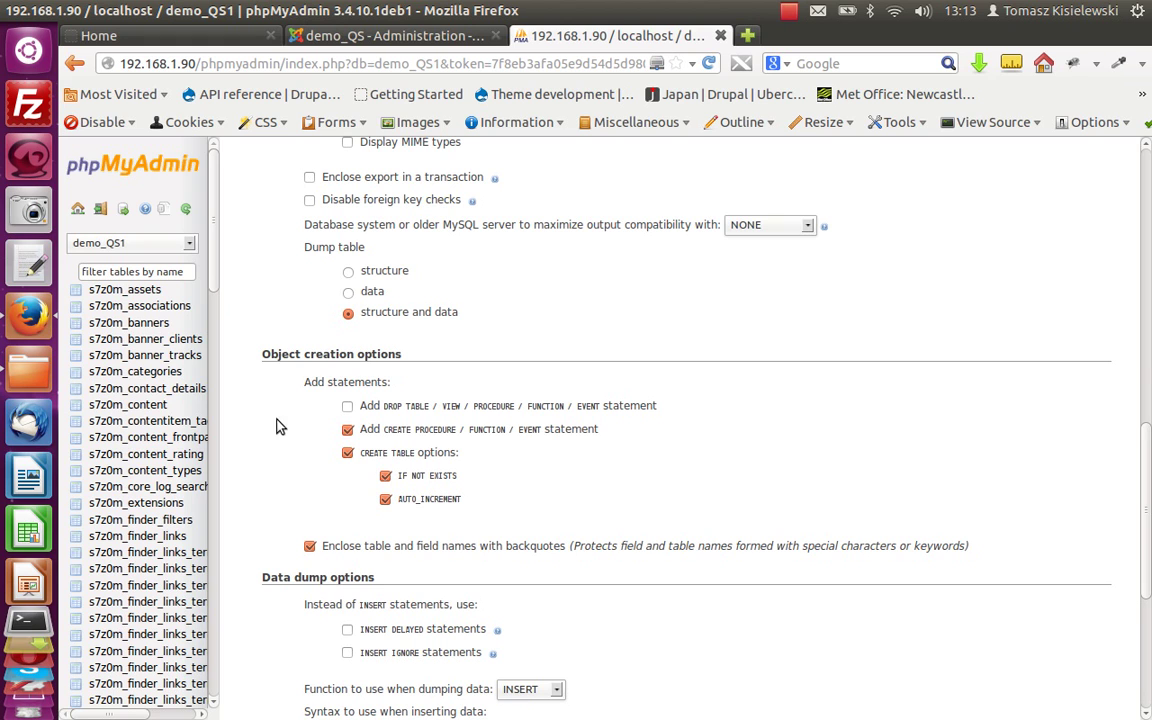
{"action": "left_click", "coordinate": [347, 408]}
{"action": "scroll", "coordinate": [656, 473], "scroll_direction": "down", "scroll_amount": 7}
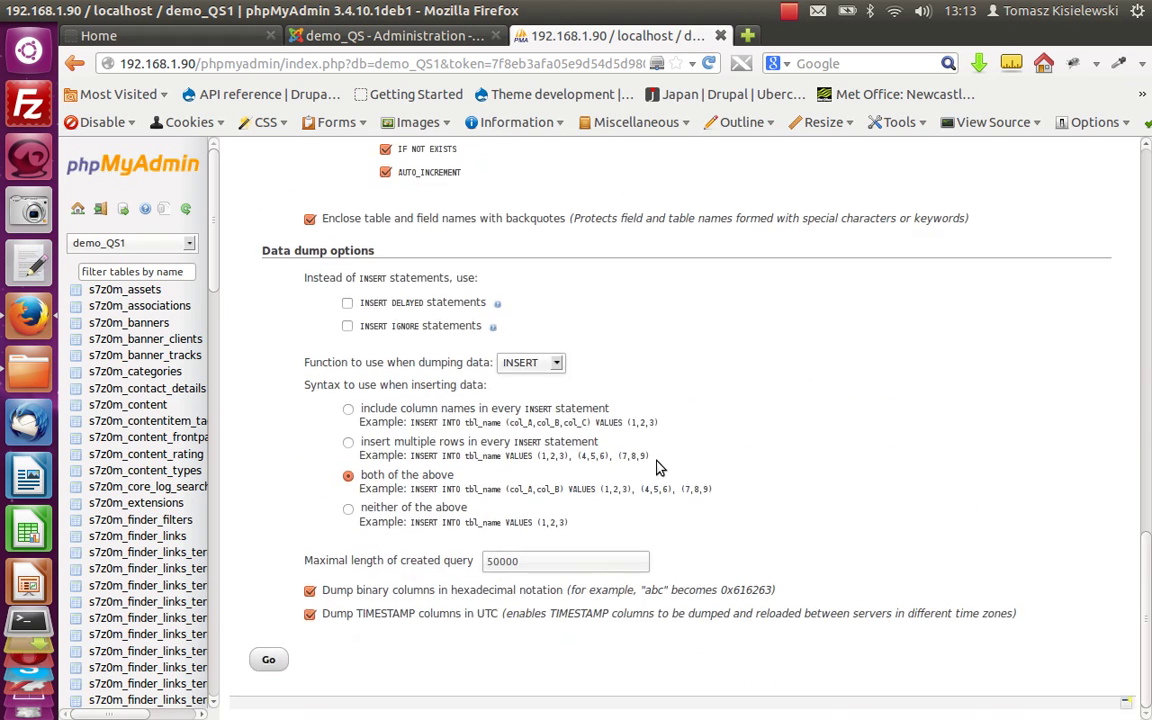
{"action": "left_click", "coordinate": [269, 659]}
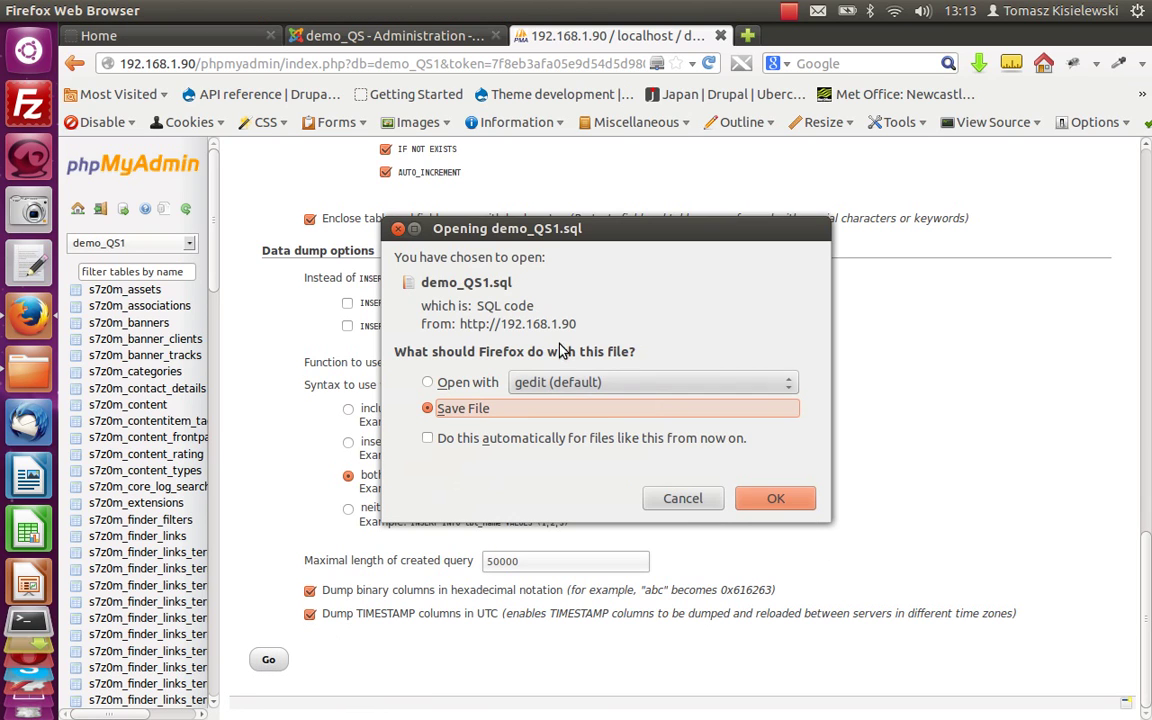
Save demo_QS1.sql to the desktop and rename it sample_data_qs.sql.
{"action": "left_click", "coordinate": [779, 505]}
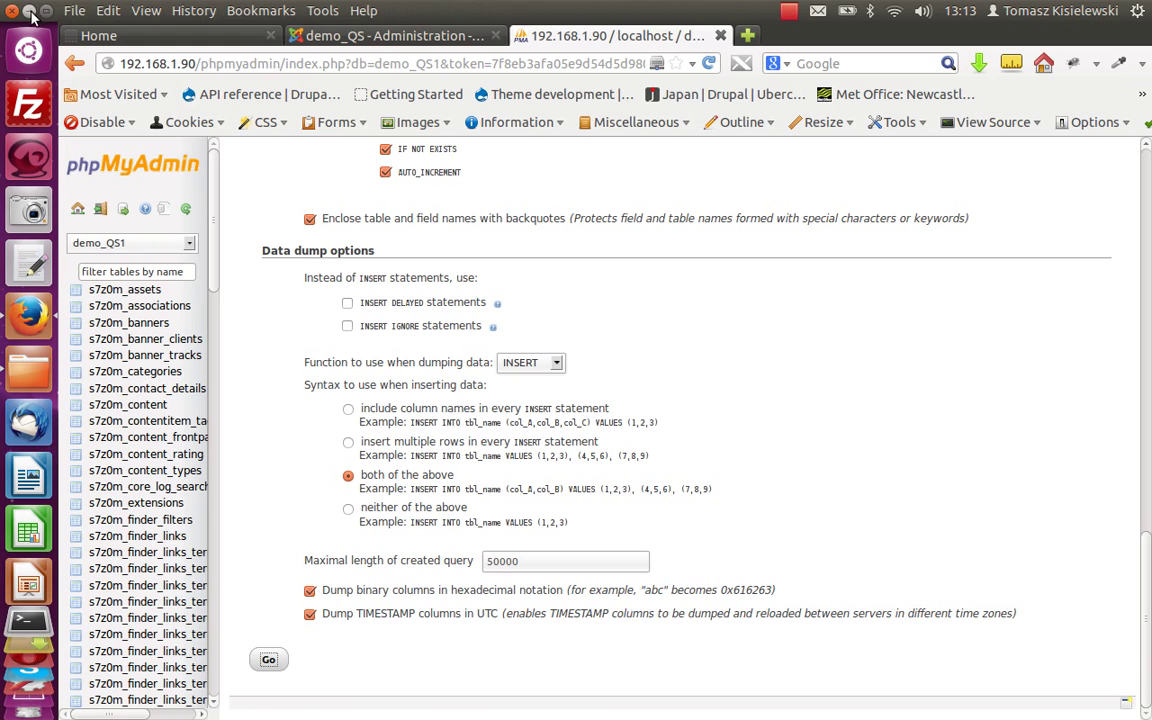
{"action": "left_click", "coordinate": [29, 10]}
{"action": "right_click", "coordinate": [135, 254]}
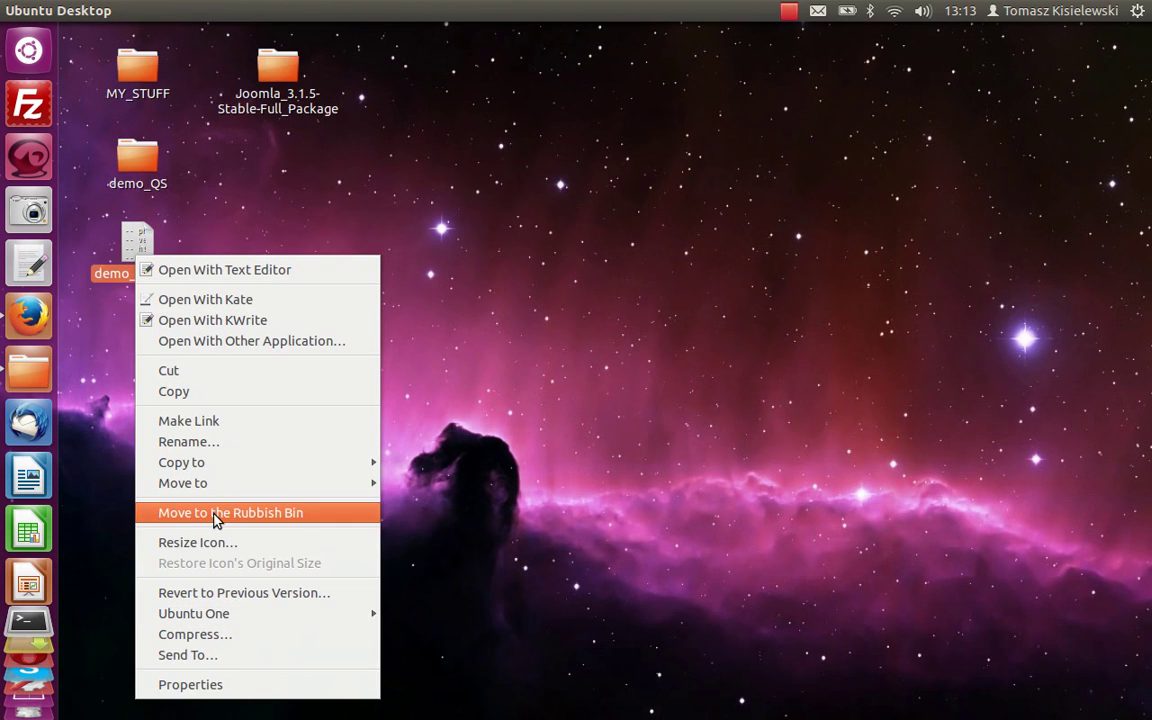
{"action": "left_click", "coordinate": [183, 441]}
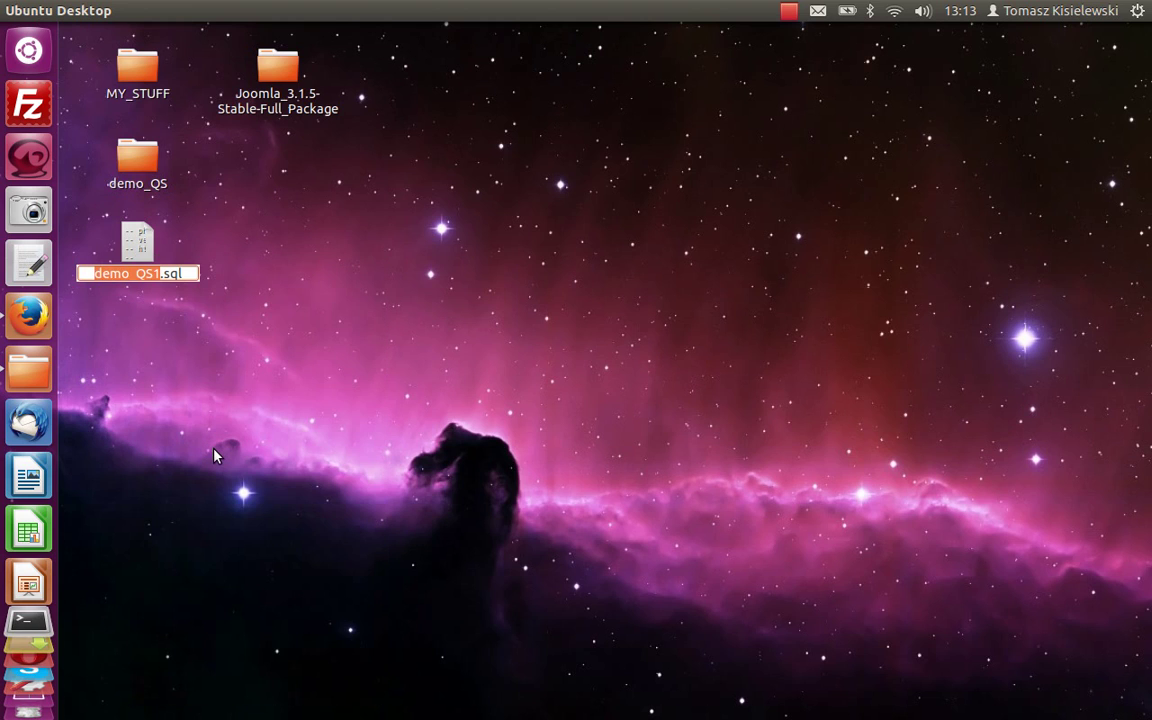
{"action": "type", "text": "sample"}
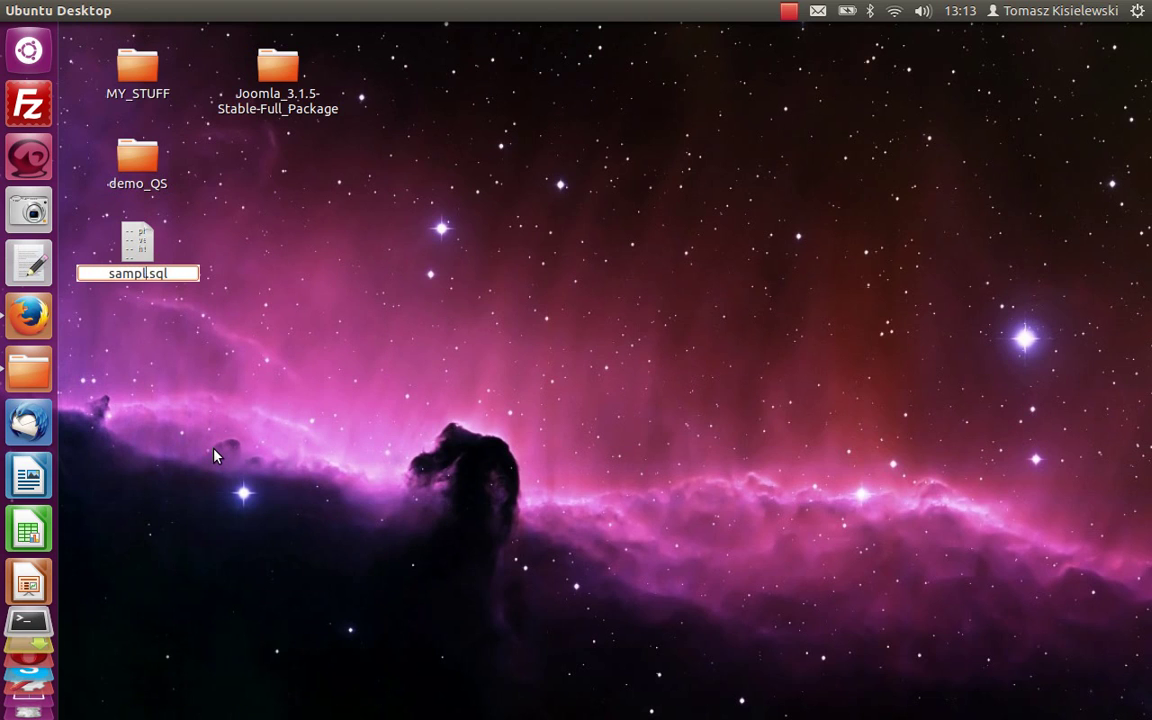
{"action": "type", "text": "_data"}
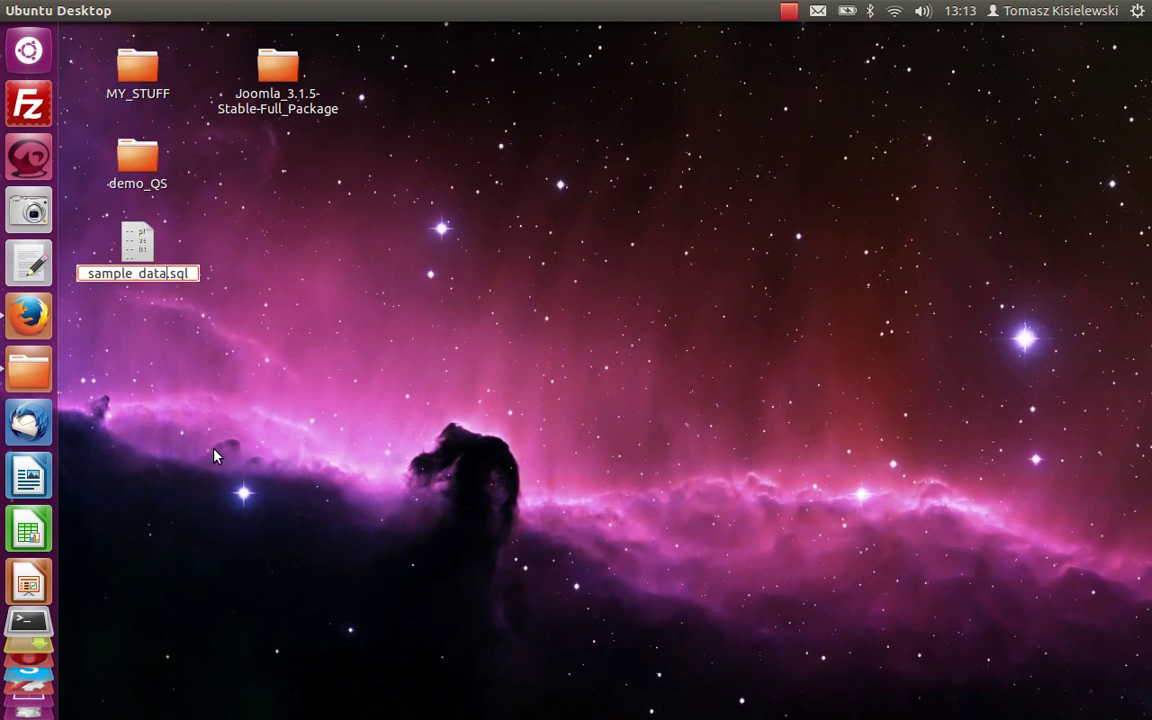
{"action": "type", "text": "_"}
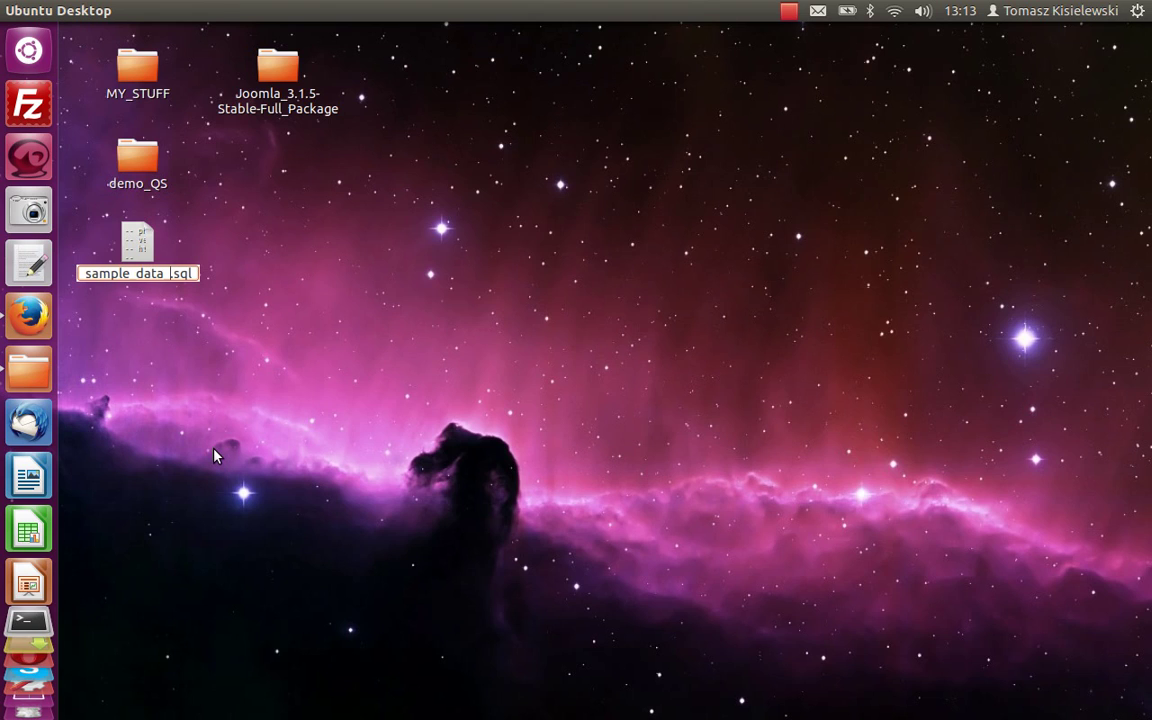
{"action": "type", "text": "qs"}
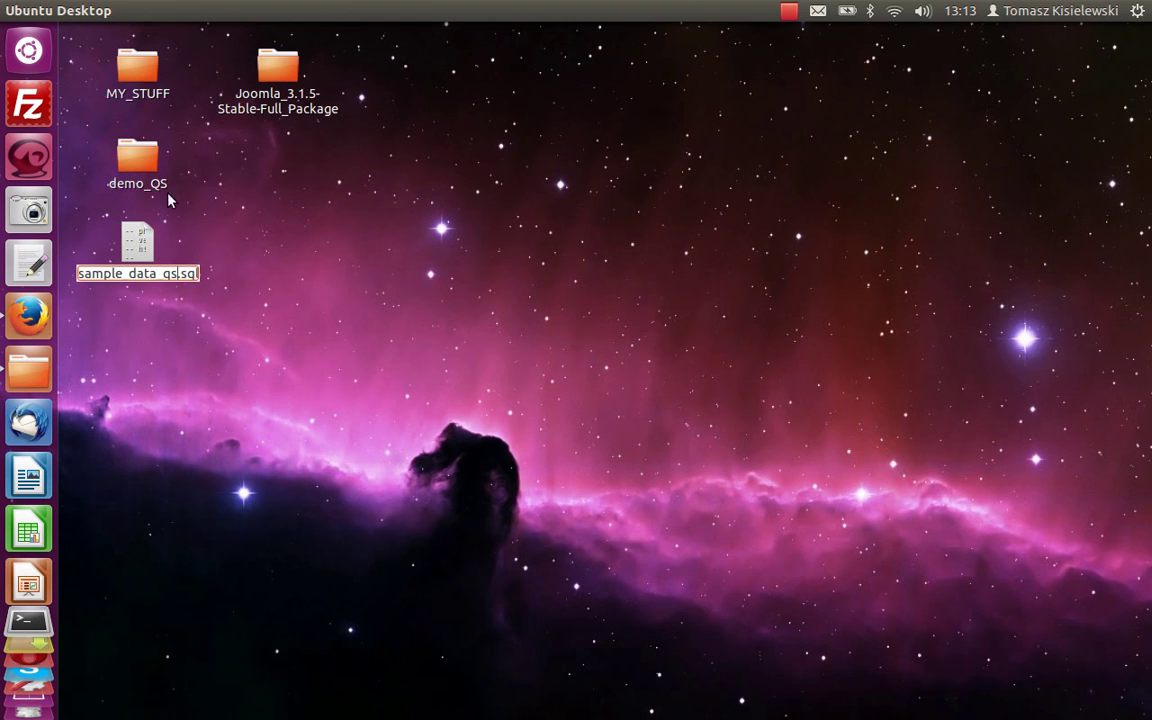
{"action": "left_click", "coordinate": [378, 245]}
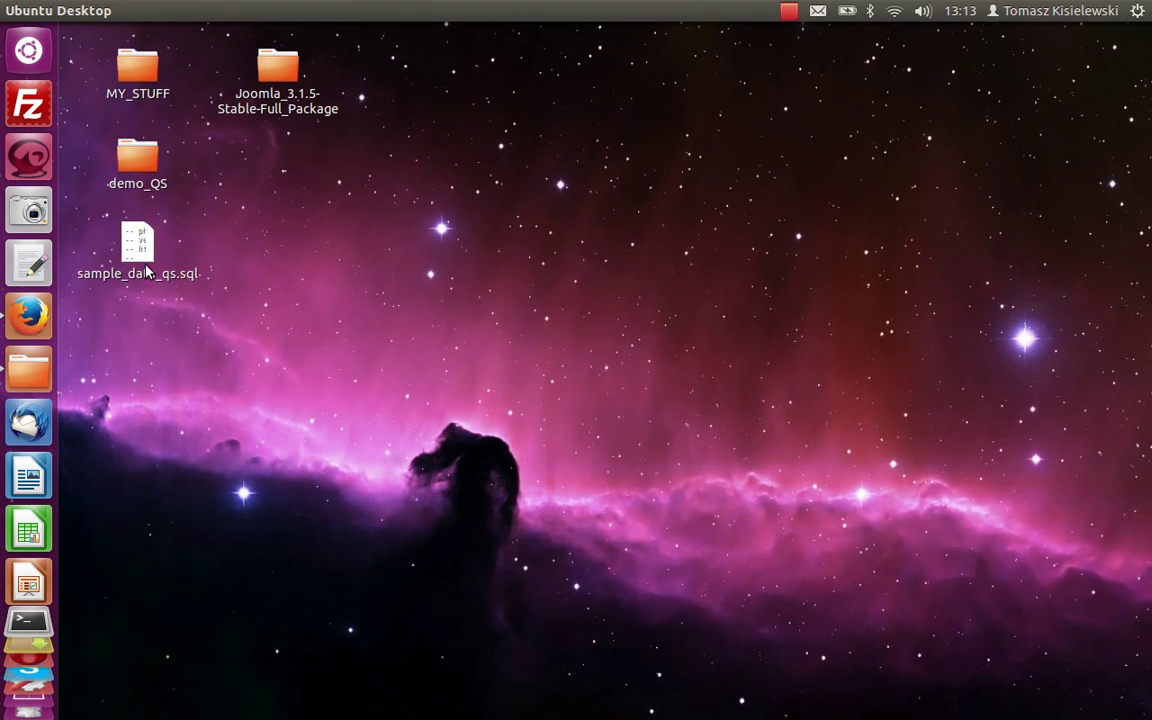
{"action": "right_click", "coordinate": [146, 264]}
Open sample_data_qs.sql in gedit and delete the Database: `demo_QS1` comment on line 20.
{"action": "left_click", "coordinate": [178, 280]}
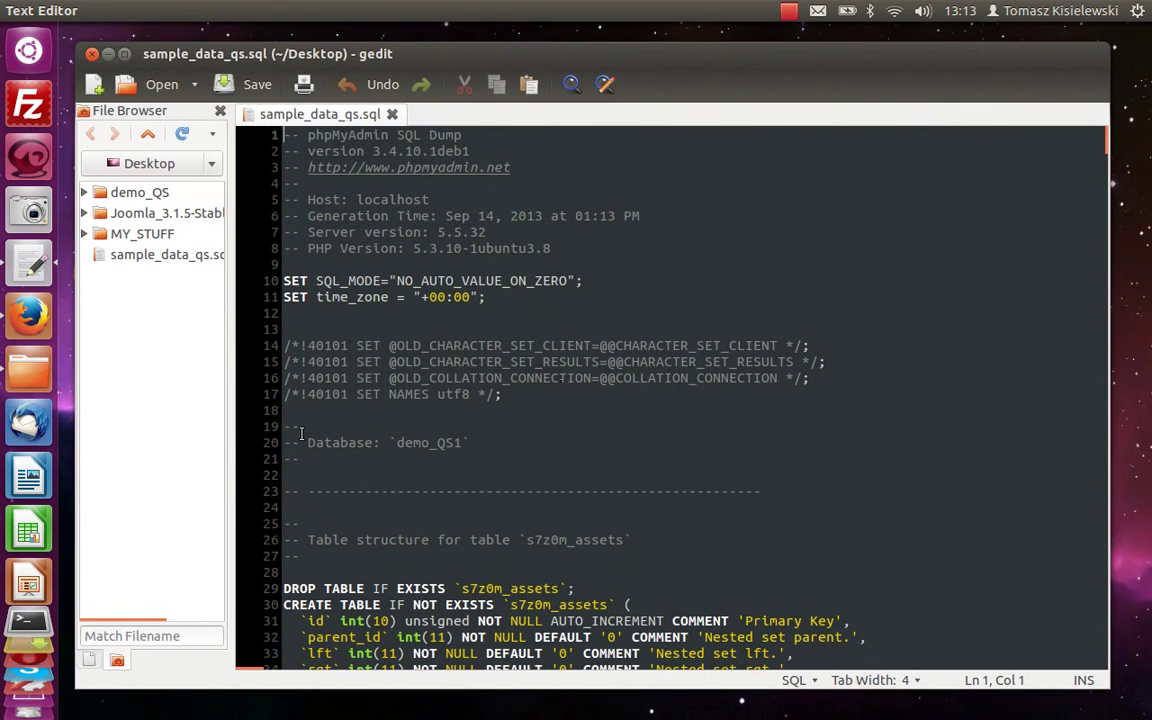
{"action": "left_click_drag", "start_coordinate": [307, 442], "coordinate": [535, 450]}
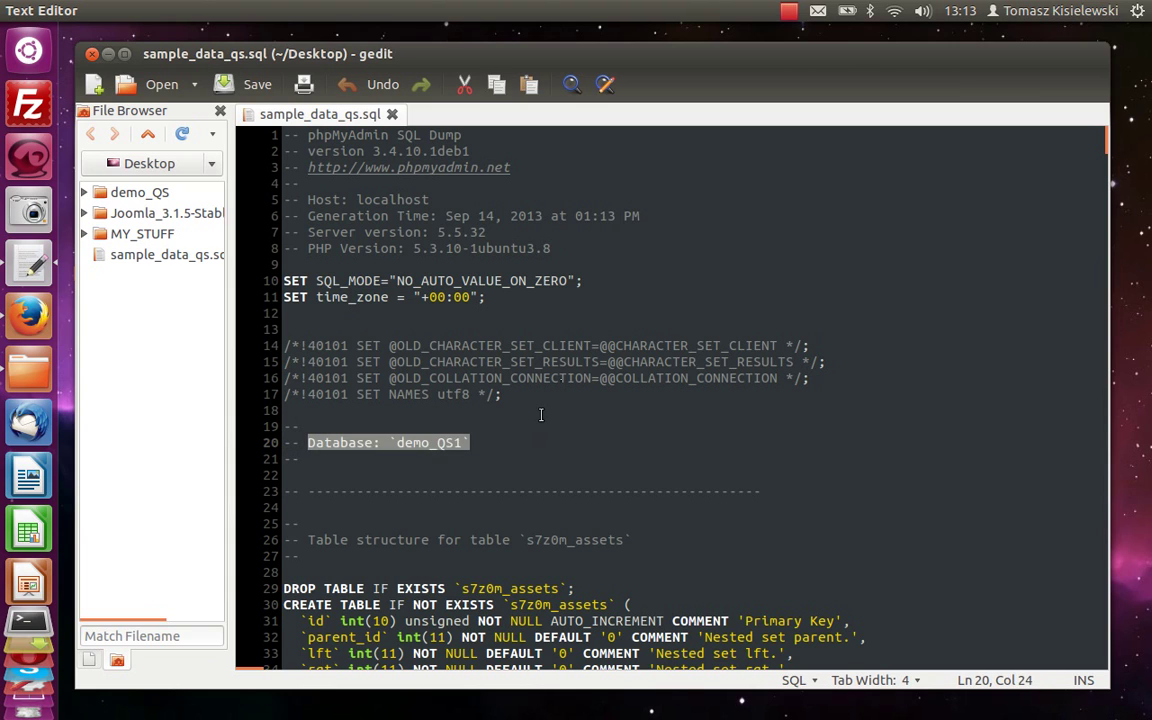
{"action": "key", "text": "BackSpace"}
Copy the s7z0m_ table prefix from line 29.
{"action": "scroll", "coordinate": [562, 440], "scroll_direction": "down", "scroll_amount": 1}
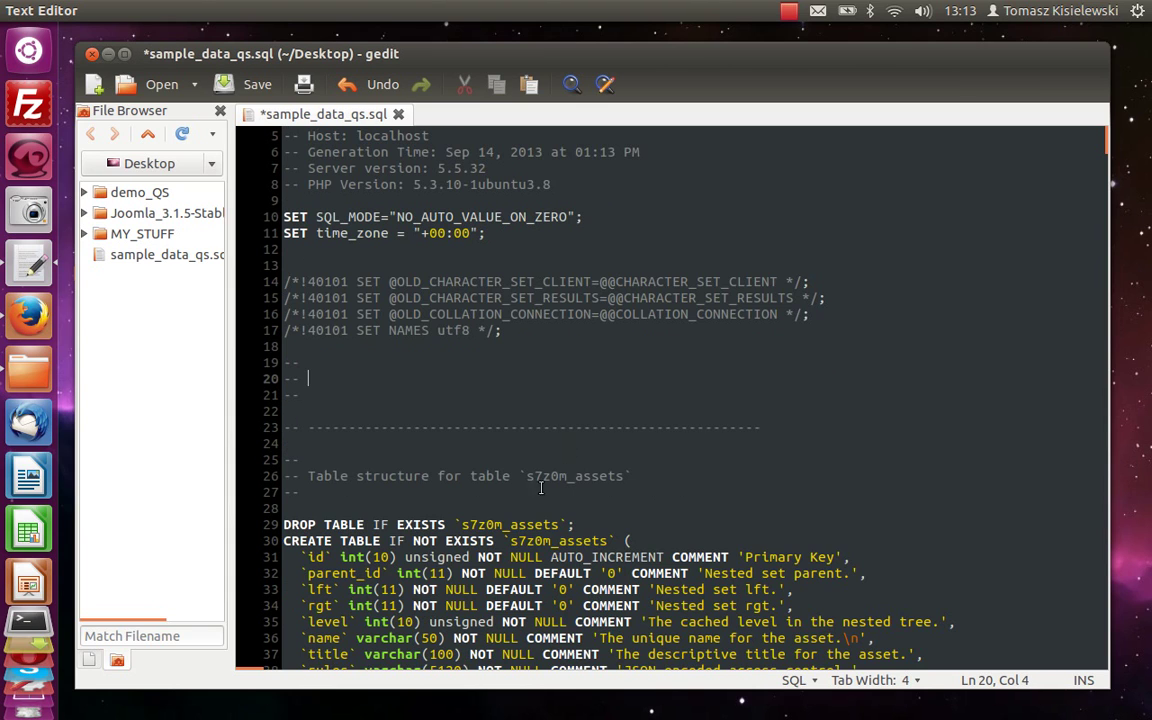
{"action": "left_click_drag", "start_coordinate": [461, 524], "coordinate": [512, 524]}
{"action": "right_click", "coordinate": [505, 522]}
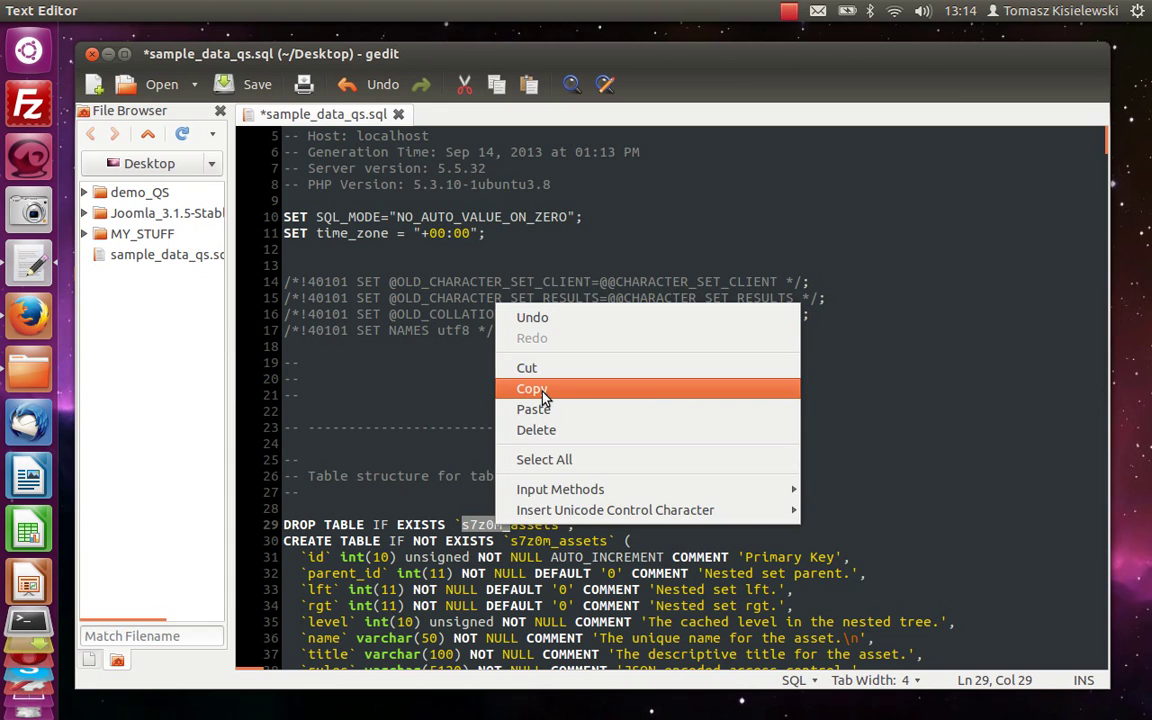
{"action": "left_click", "coordinate": [533, 391]}
Replace all 492 s7z0m_ prefixes with #__ in sample_data_qs.sql and save the file.
{"action": "left_click", "coordinate": [192, 10]}
{"action": "left_click", "coordinate": [224, 110]}
{"action": "left_click", "coordinate": [545, 227]}
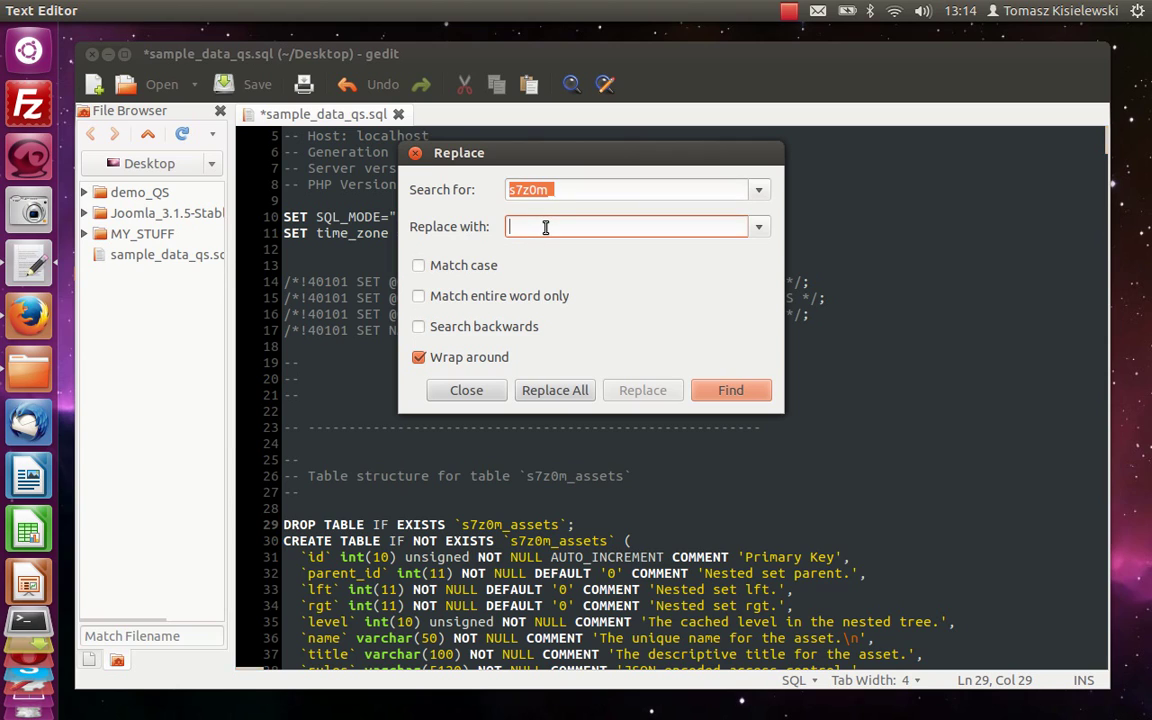
{"action": "type", "text": "#"}
{"action": "left_click", "coordinate": [558, 390]}
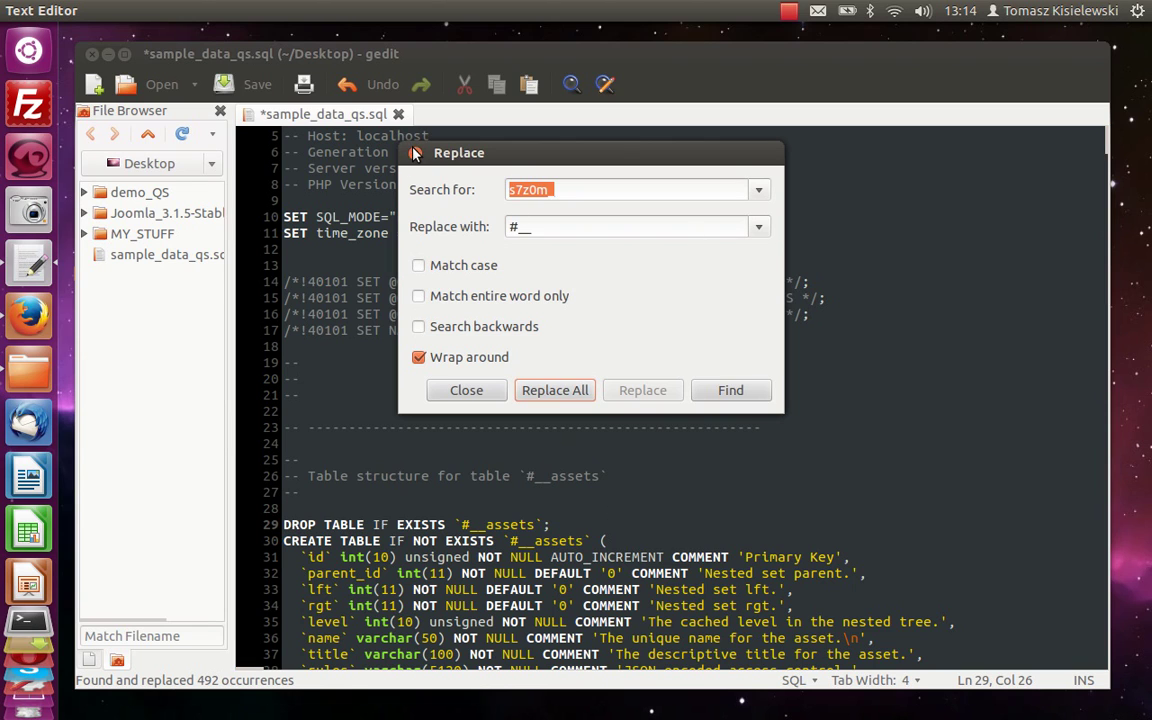
{"action": "key", "text": "Escape"}
{"action": "left_click", "coordinate": [247, 88]}
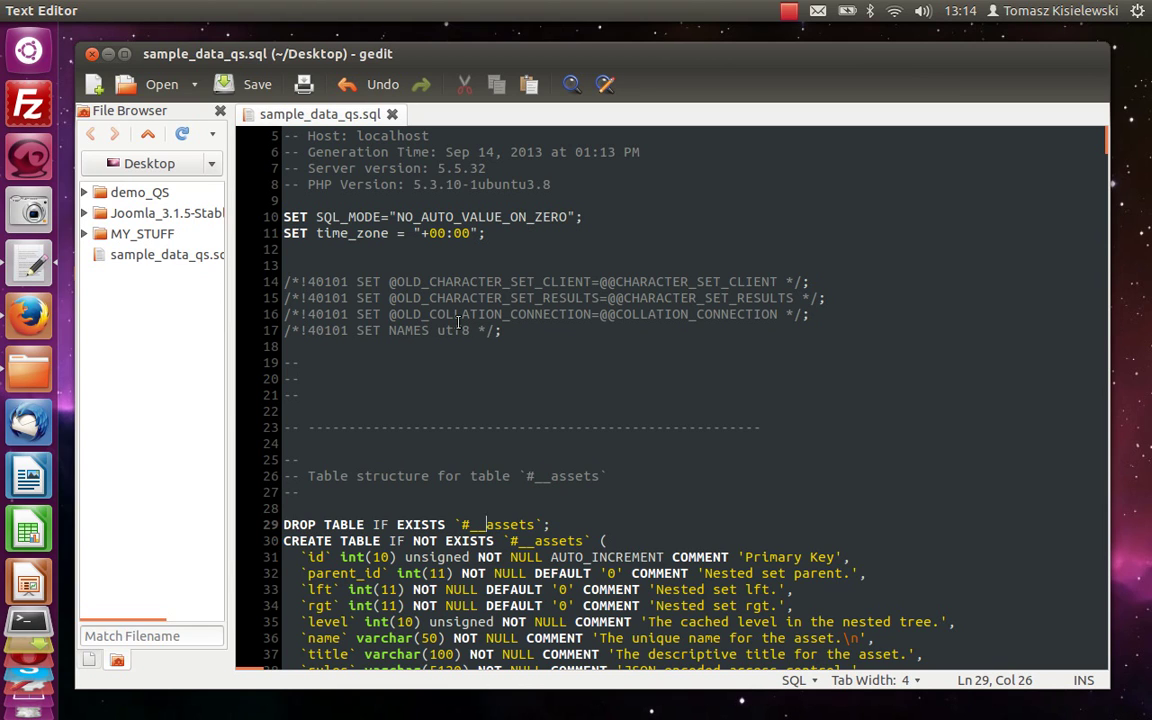
Search for #__users and review the users table definition and its two account rows.
{"action": "key", "text": "ctrl+f"}
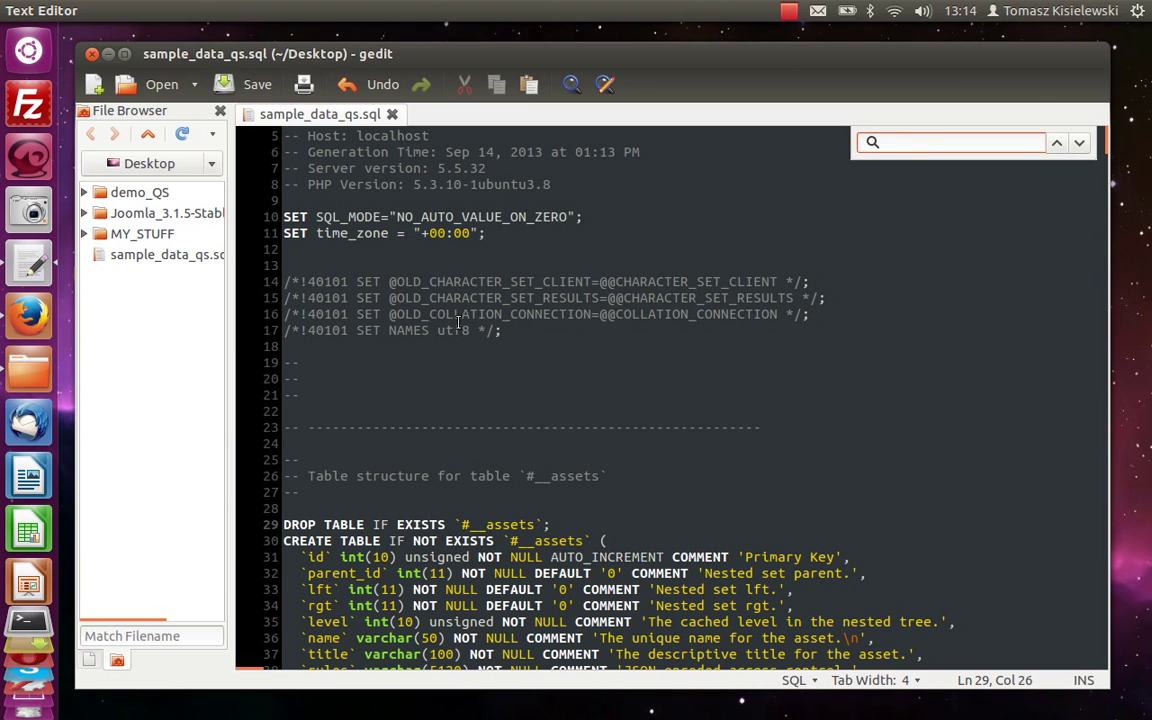
{"action": "type", "text": "#__"}
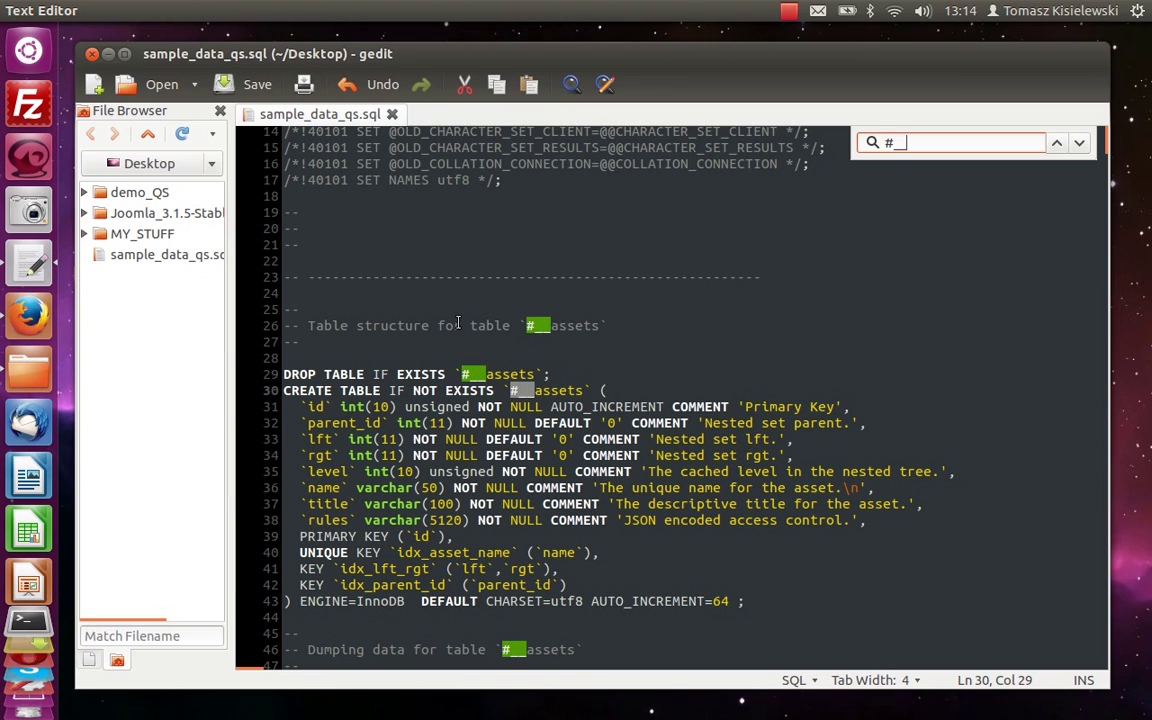
{"action": "type", "text": "users"}
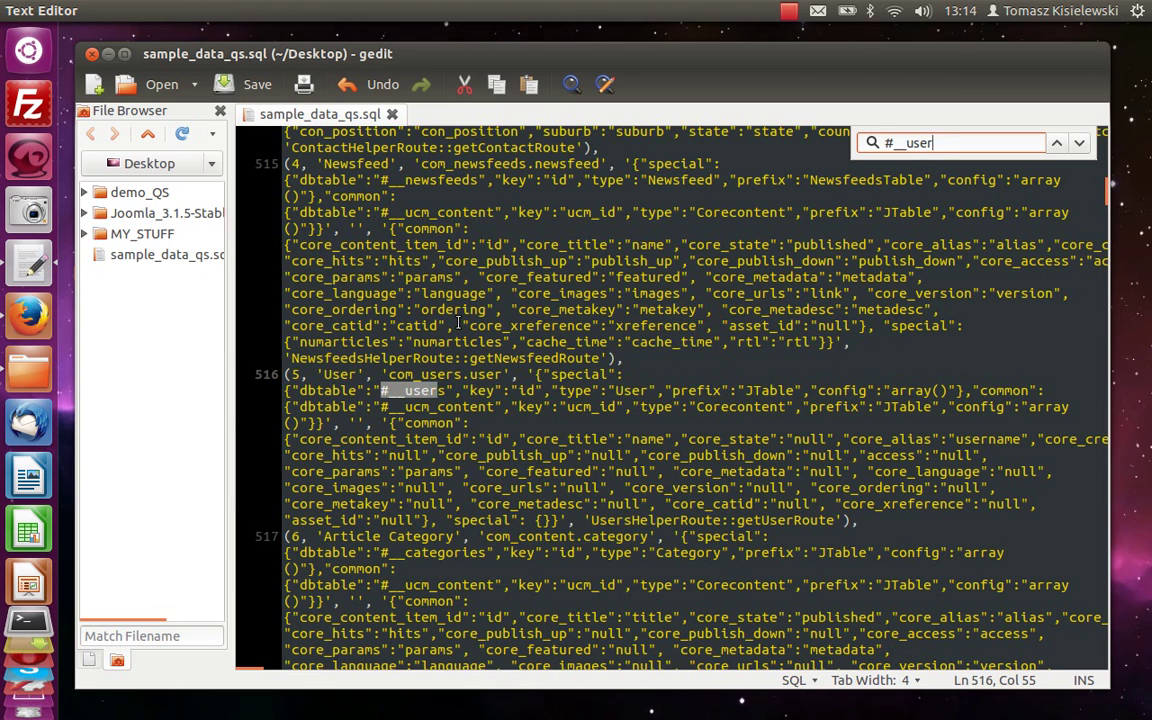
{"action": "left_click", "coordinate": [1080, 145]}
{"action": "left_click", "coordinate": [1080, 145]}
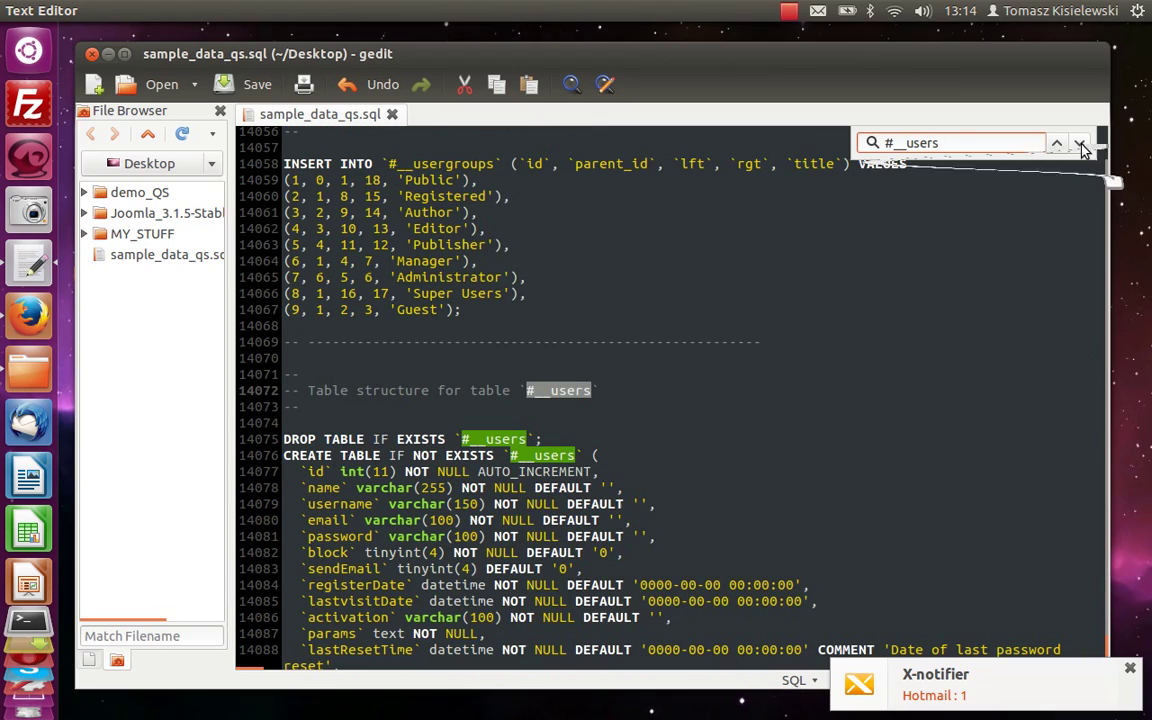
{"action": "scroll", "coordinate": [914, 371], "scroll_direction": "down", "scroll_amount": 4}
{"action": "scroll", "coordinate": [914, 371], "scroll_direction": "down", "scroll_amount": 6}
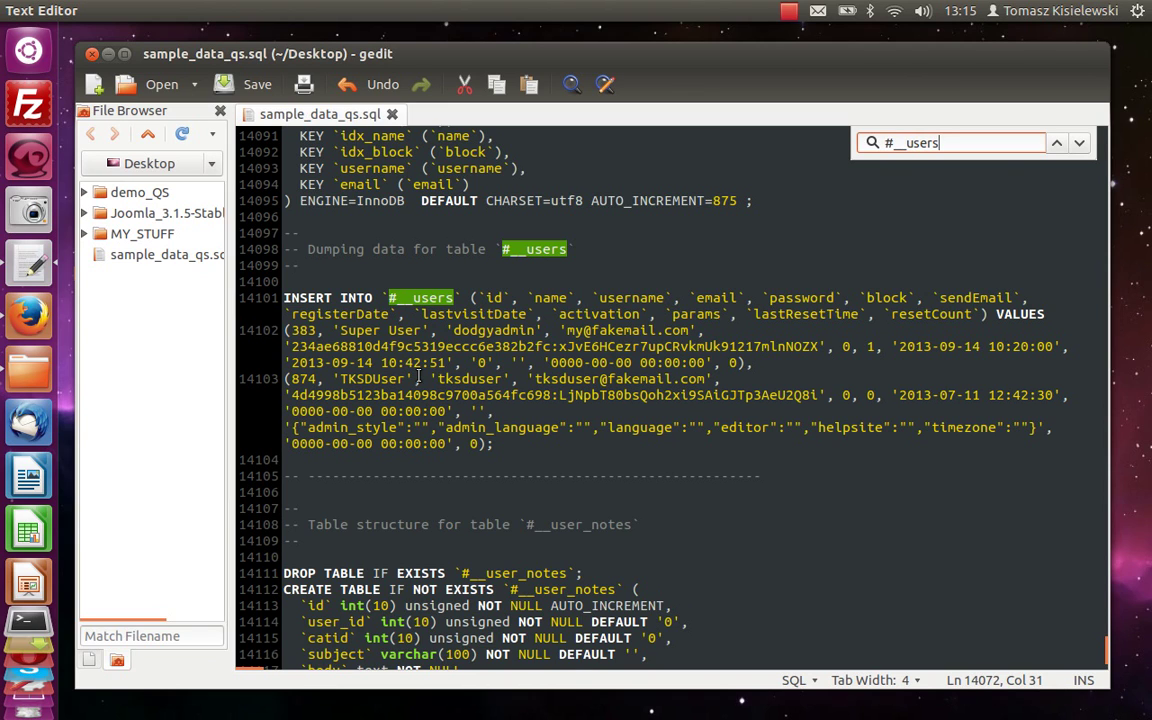
{"action": "key", "text": "Escape"}
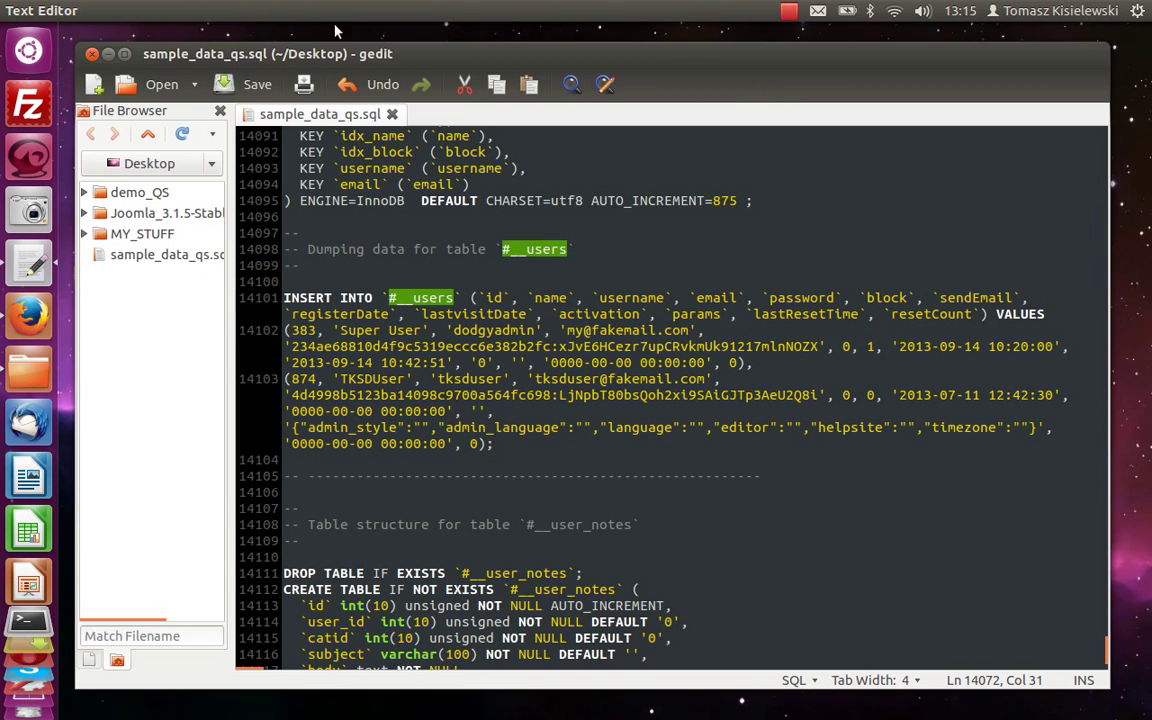
Close the text editor and copy sample_data_qs.sql from the desktop.
{"action": "left_click", "coordinate": [91, 54]}
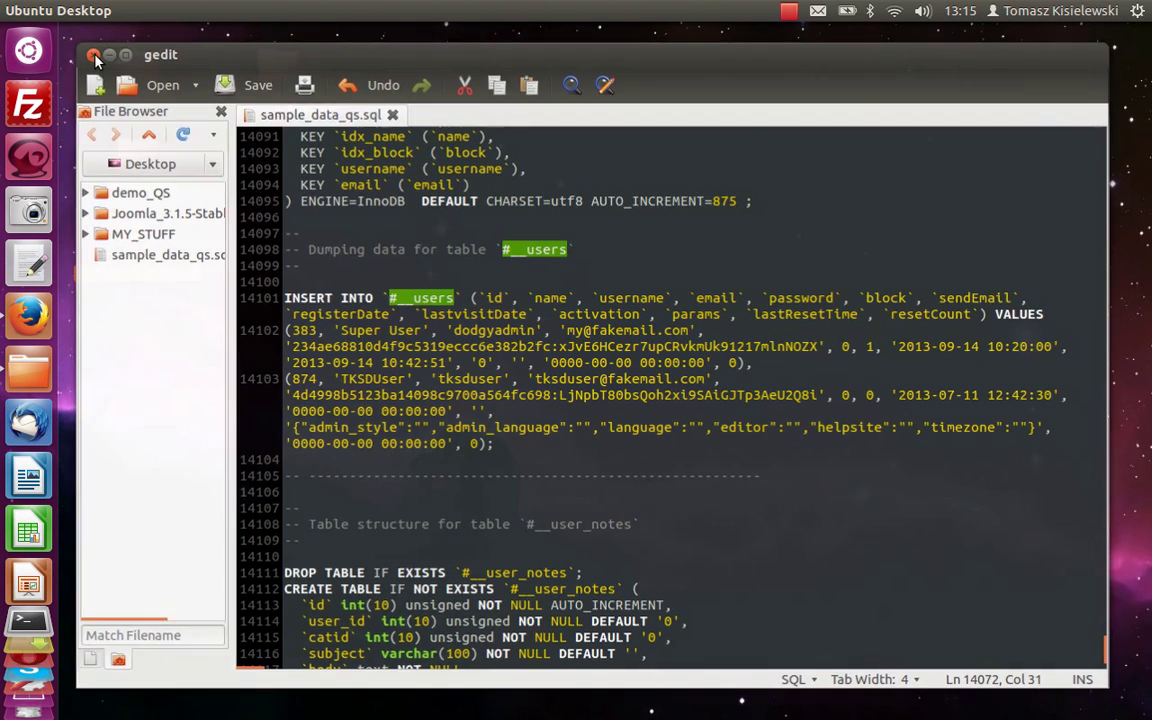
{"action": "right_click", "coordinate": [151, 257]}
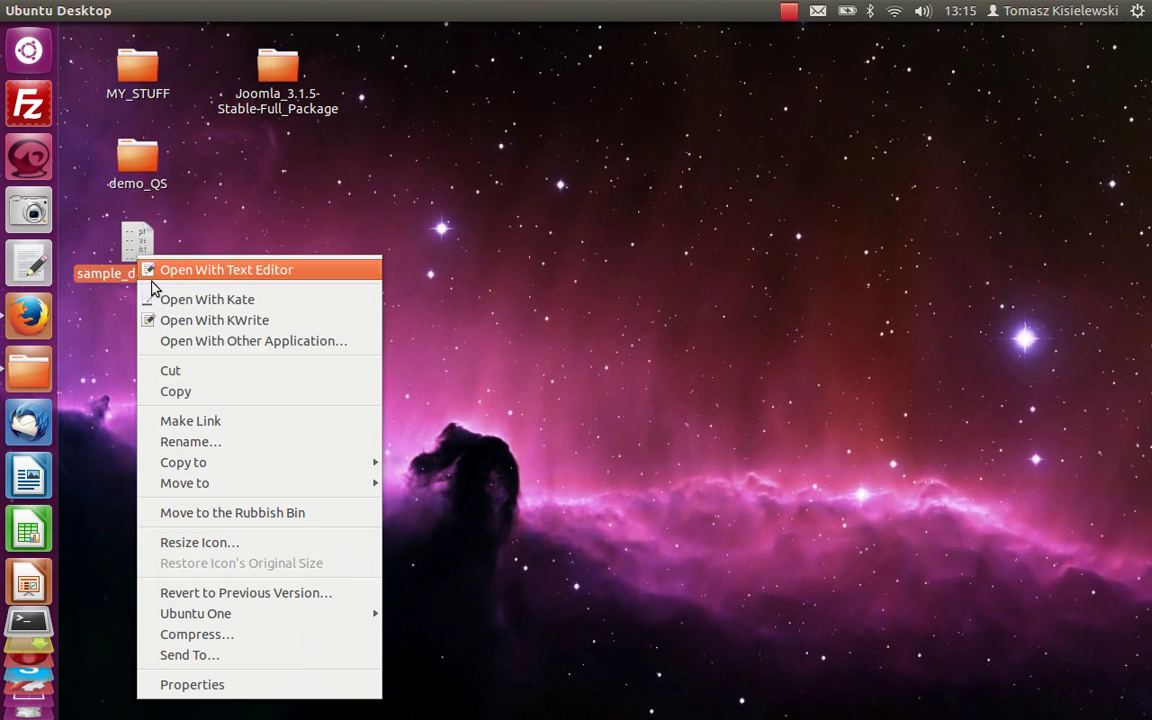
{"action": "left_click", "coordinate": [196, 400]}
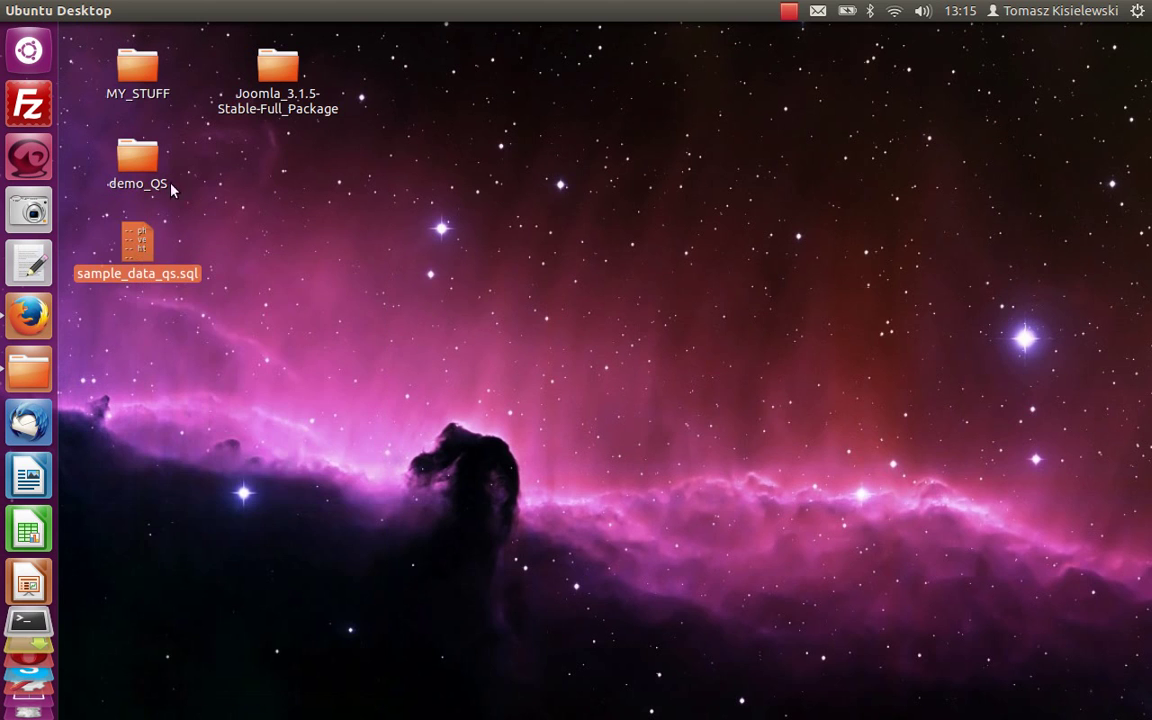
Paste sample_data_qs.sql into demo_QS/installation/sql/mysql, then close the folder window.
{"action": "double_click", "coordinate": [145, 165]}
{"action": "left_click_drag", "start_coordinate": [386, 455], "coordinate": [357, 120]}
{"action": "scroll", "coordinate": [303, 283], "scroll_direction": "down", "scroll_amount": 3}
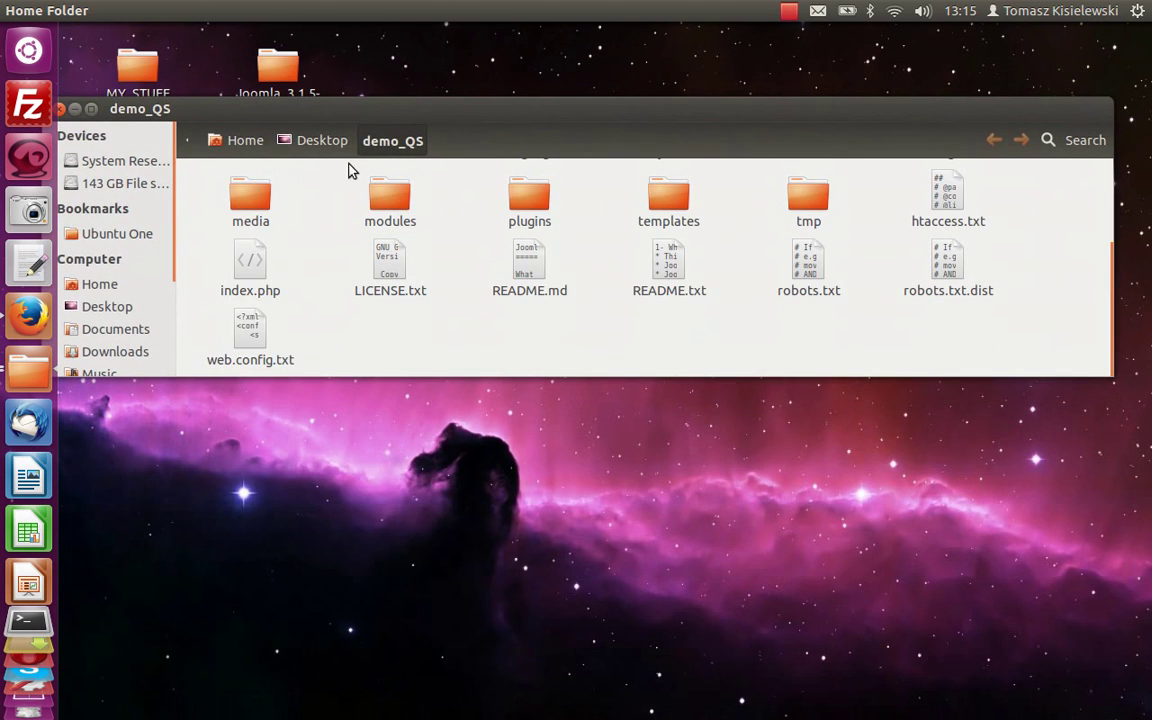
{"action": "left_click", "coordinate": [90, 108]}
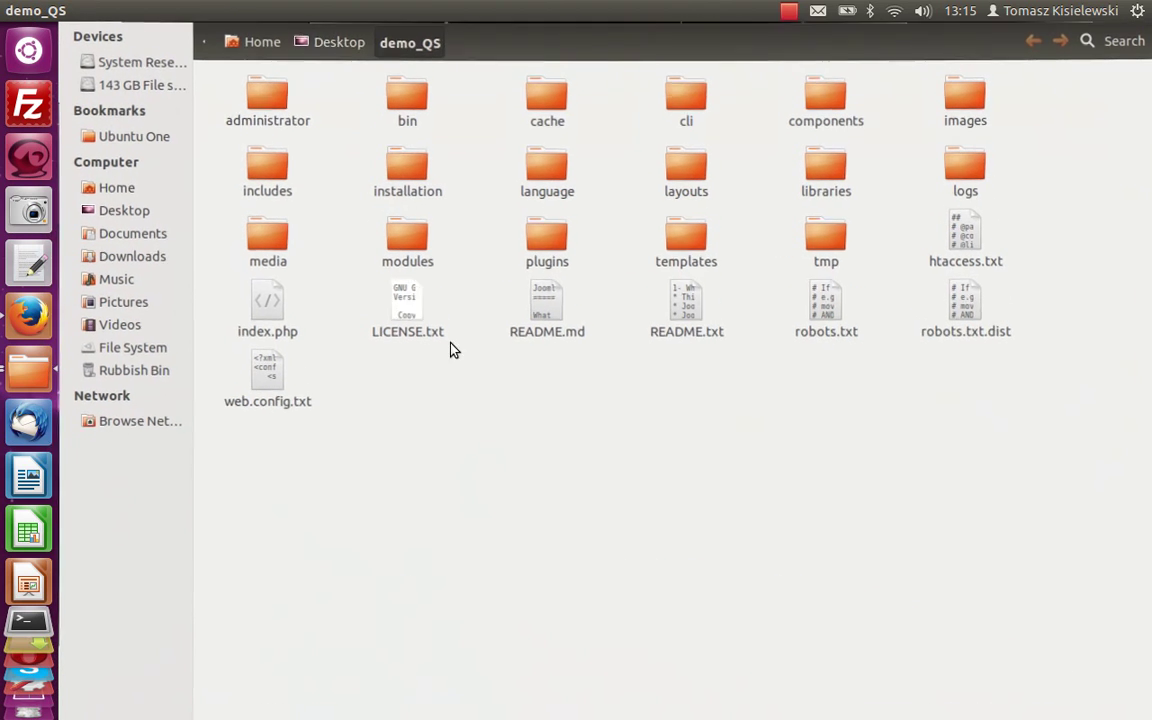
{"action": "double_click", "coordinate": [400, 187]}
{"action": "double_click", "coordinate": [275, 178]}
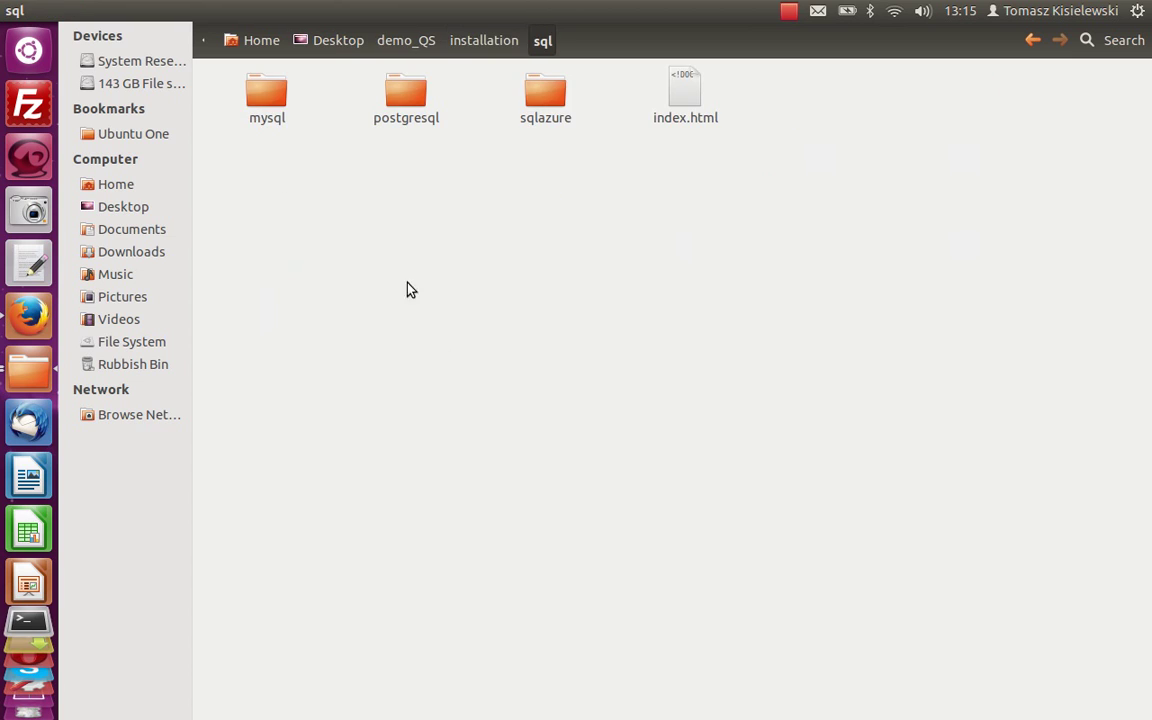
{"action": "double_click", "coordinate": [268, 117]}
{"action": "right_click", "coordinate": [476, 259]}
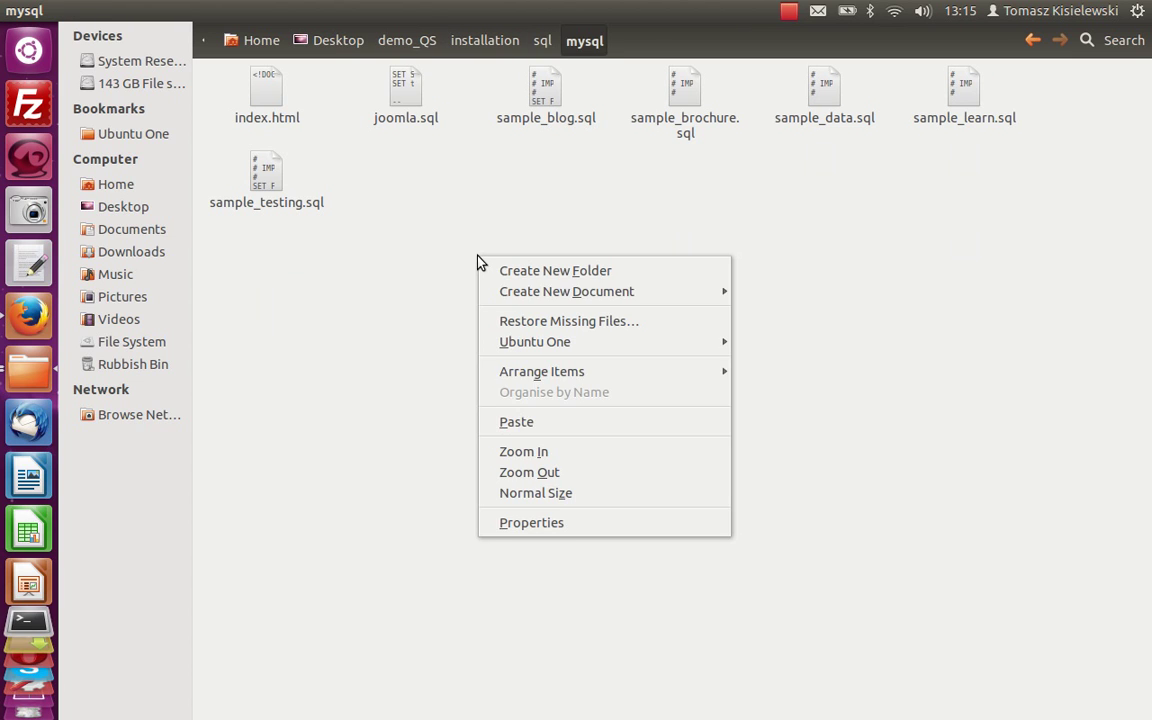
{"action": "left_click", "coordinate": [558, 422]}
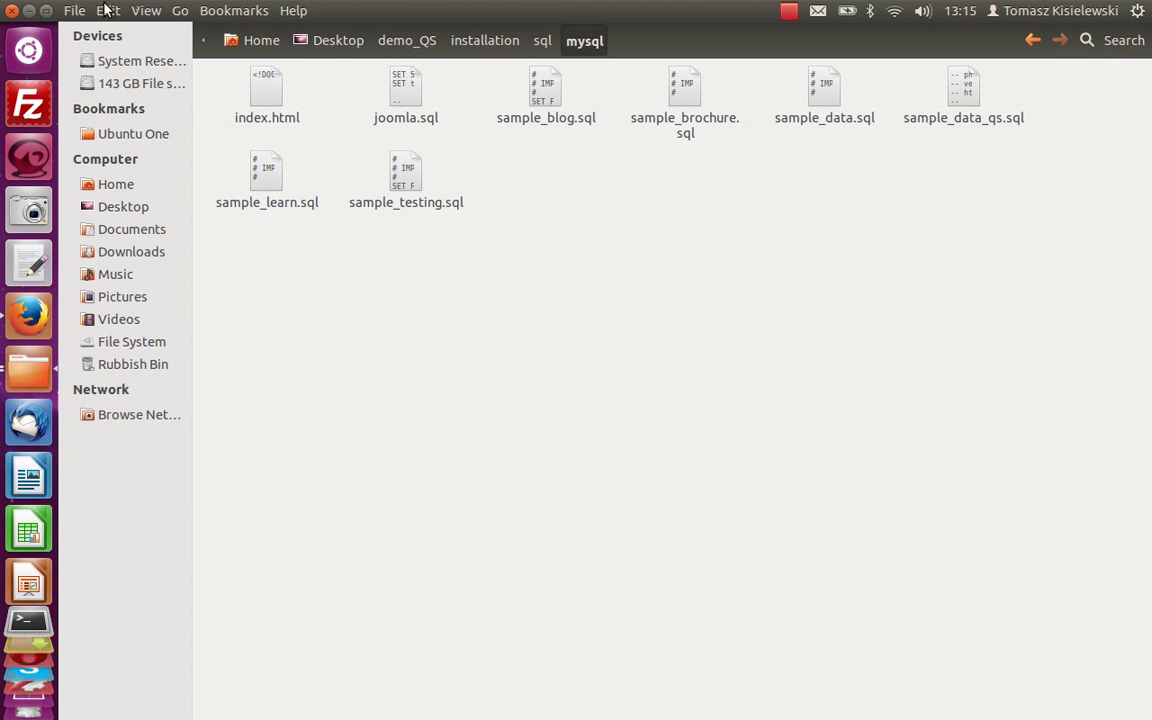
{"action": "left_click", "coordinate": [12, 11]}
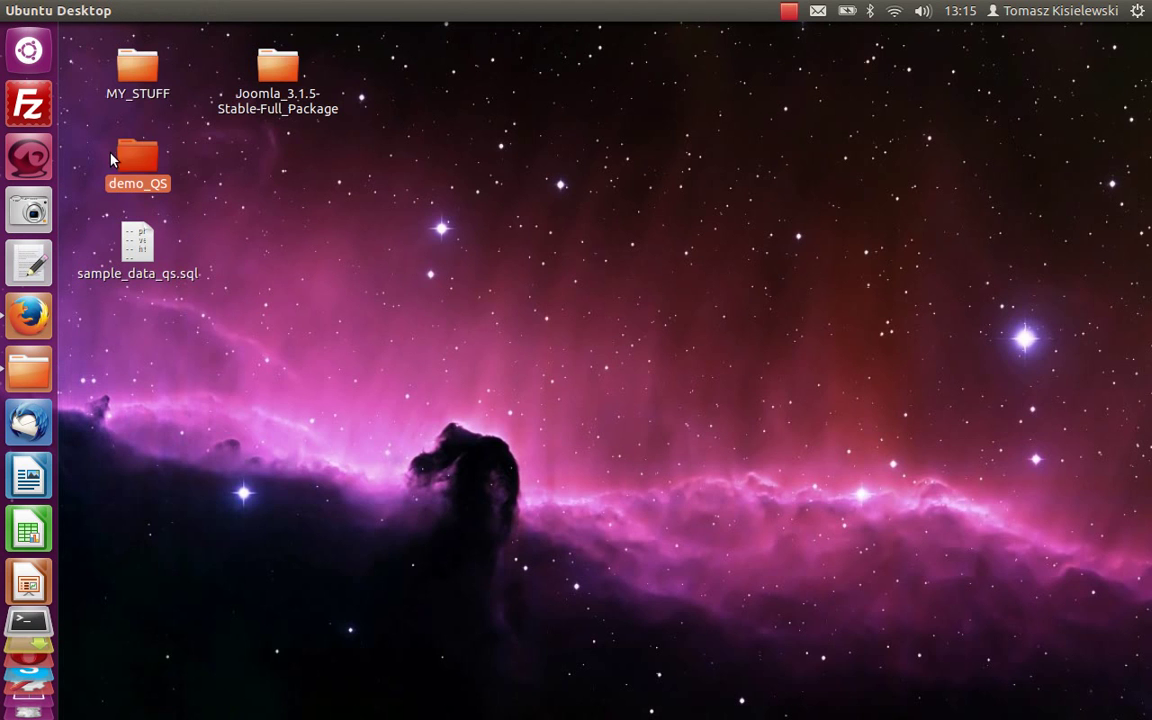
Rename the desktop folder demo_QS to demo_QS2 by appending 2, then copy it.
{"action": "right_click", "coordinate": [141, 179]}
{"action": "mouse_move", "coordinate": [212, 390]}
{"action": "left_click", "coordinate": [210, 366]}
{"action": "left_click", "coordinate": [184, 184]}
{"action": "type", "text": "2"}
{"action": "left_click", "coordinate": [285, 210]}
{"action": "right_click", "coordinate": [139, 162]}
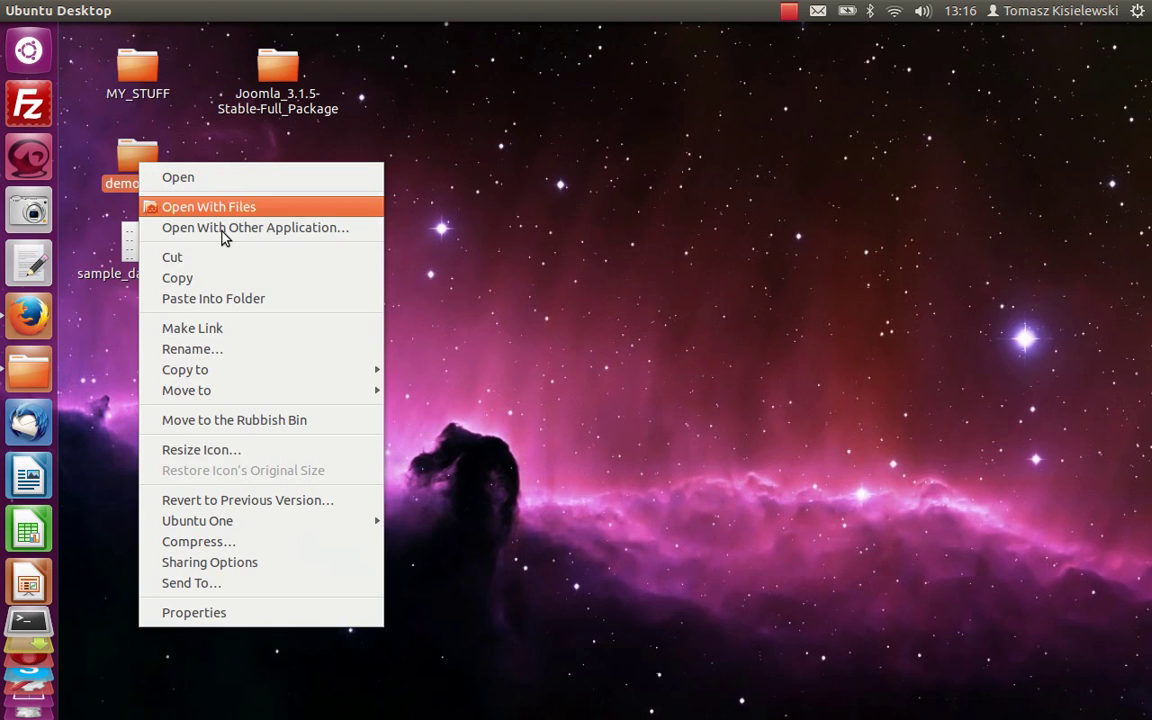
{"action": "left_click", "coordinate": [248, 287]}
Open /var/www in a new file manager window and move the old demo_QS2 to the Rubbish Bin.
{"action": "left_click", "coordinate": [29, 368]}
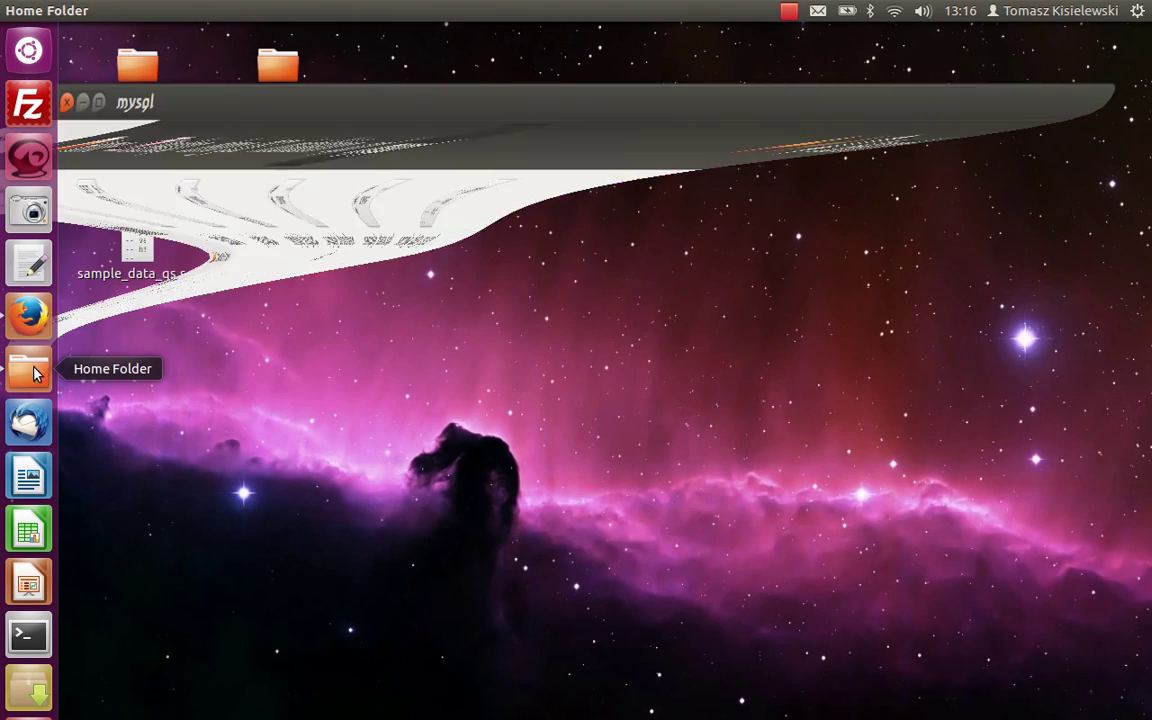
{"action": "left_click", "coordinate": [145, 421]}
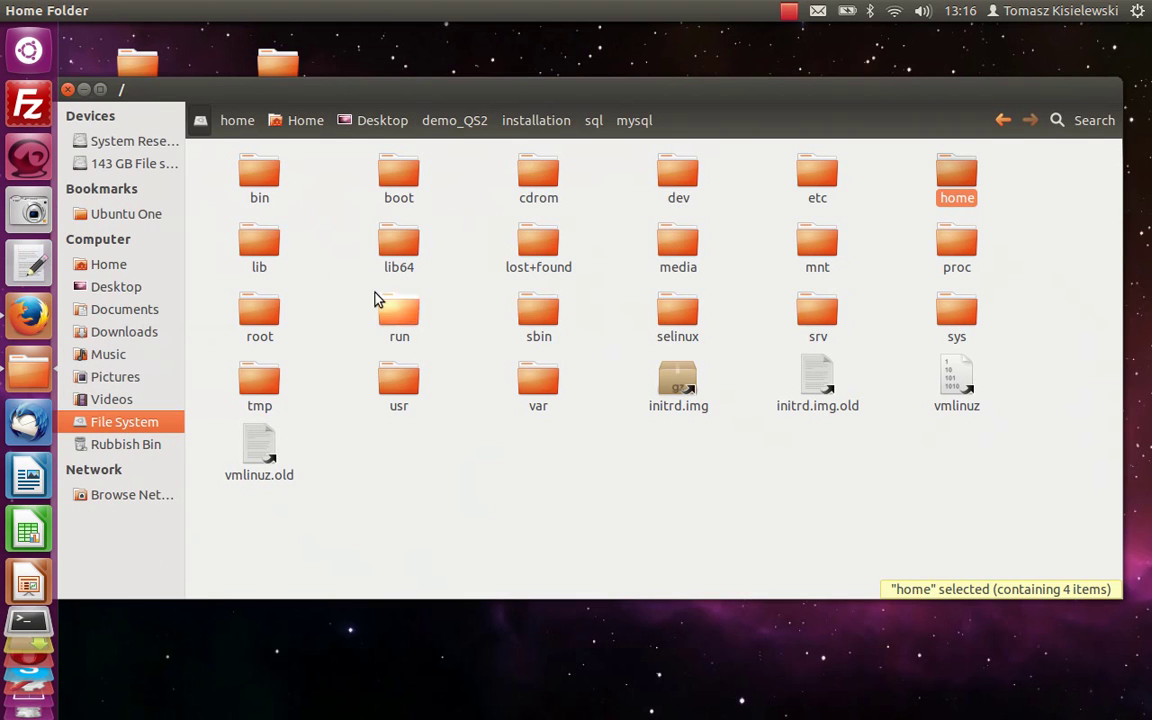
{"action": "double_click", "coordinate": [538, 395]}
{"action": "double_click", "coordinate": [395, 342]}
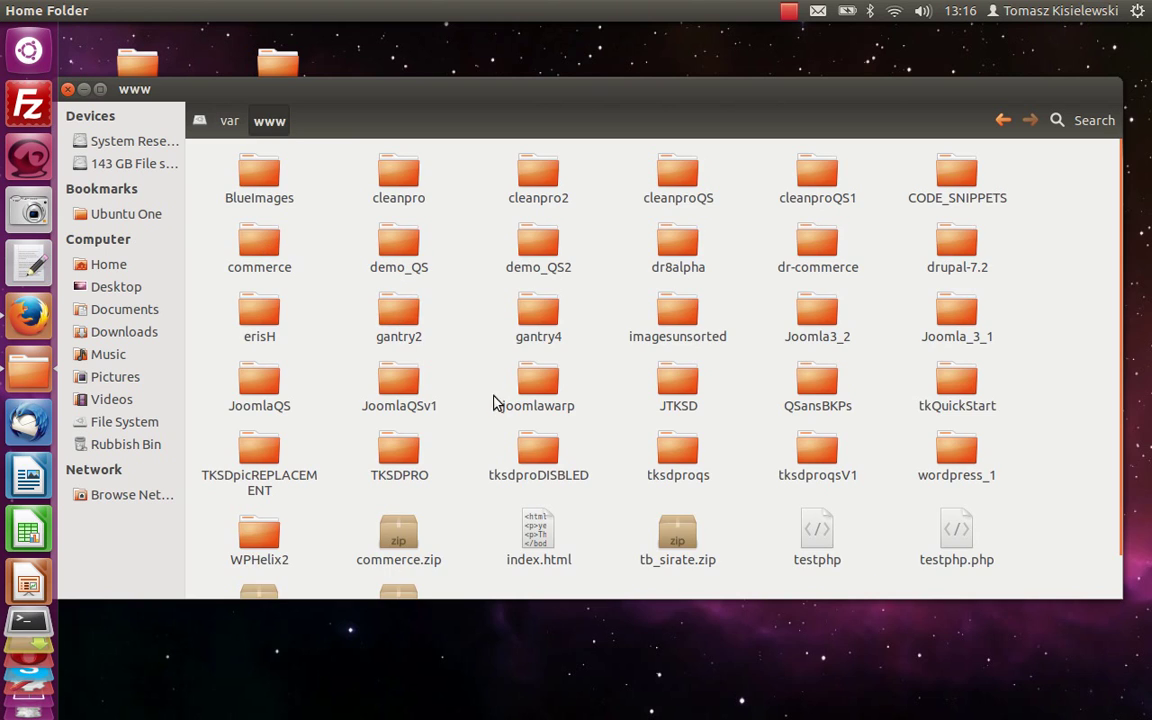
{"action": "right_click", "coordinate": [538, 272]}
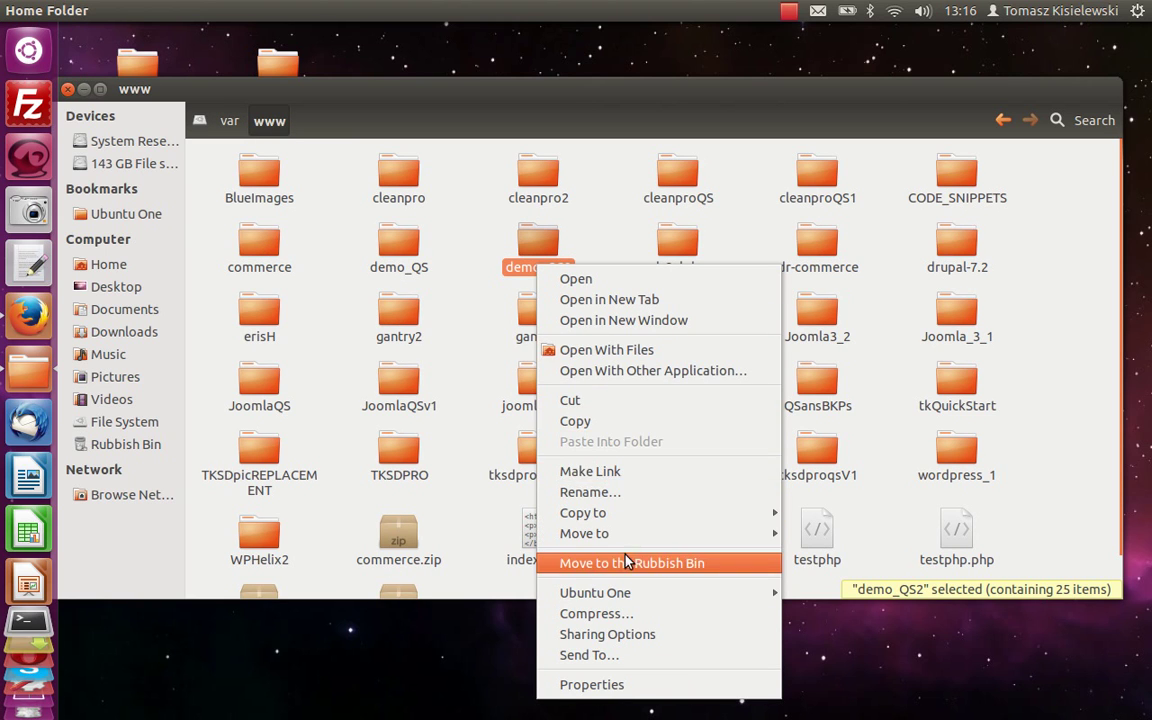
{"action": "left_click", "coordinate": [627, 562]}
{"action": "right_click", "coordinate": [600, 285]}
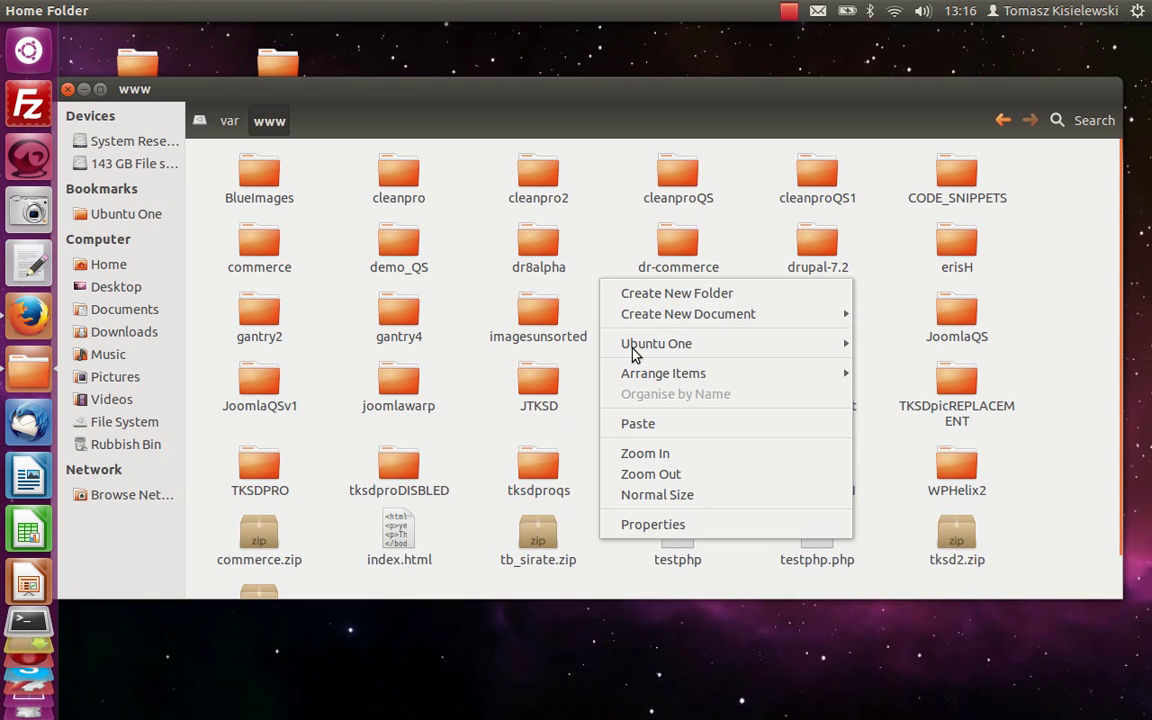
{"action": "left_click", "coordinate": [645, 425]}
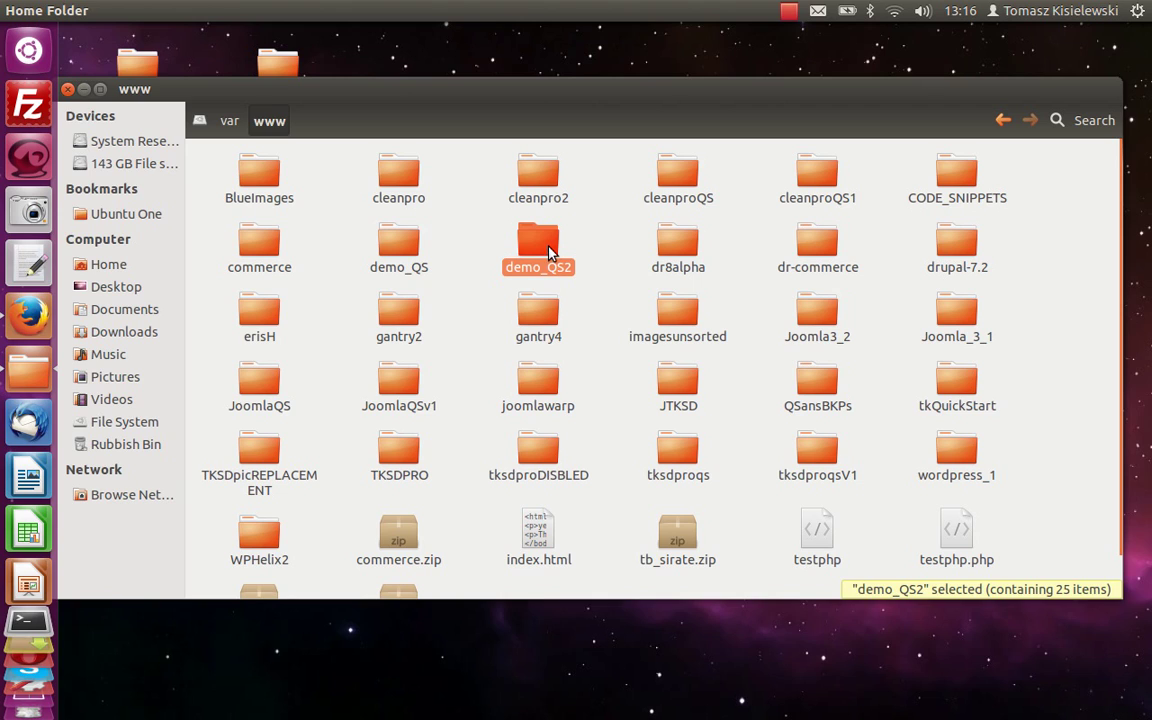
{"action": "left_click", "coordinate": [604, 213]}
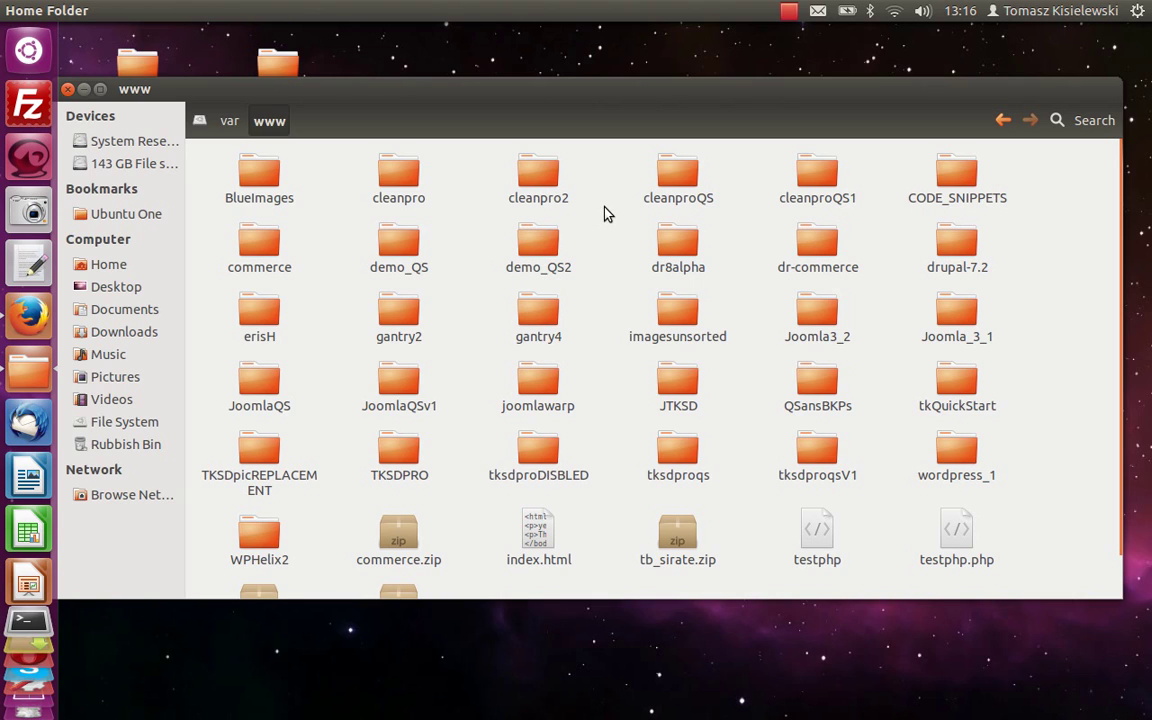
Review demo_QS2's owner and group permissions in its Properties, then open a terminal.
{"action": "right_click", "coordinate": [549, 253]}
{"action": "left_click", "coordinate": [617, 664]}
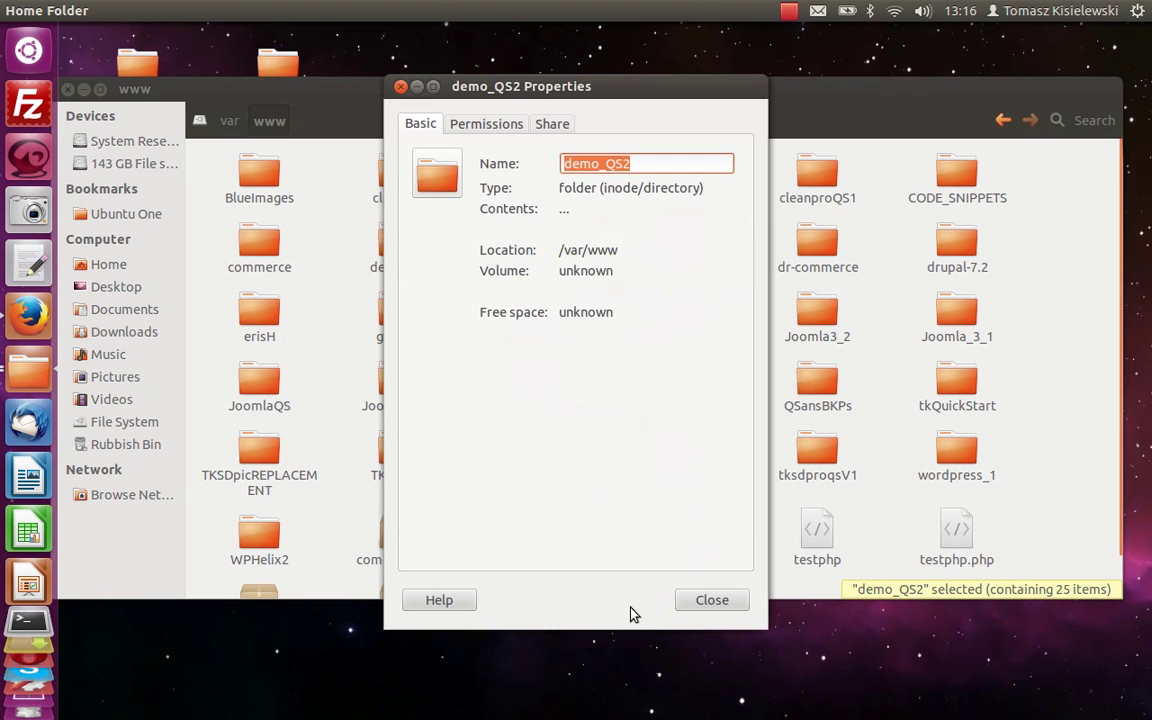
{"action": "left_click", "coordinate": [486, 123]}
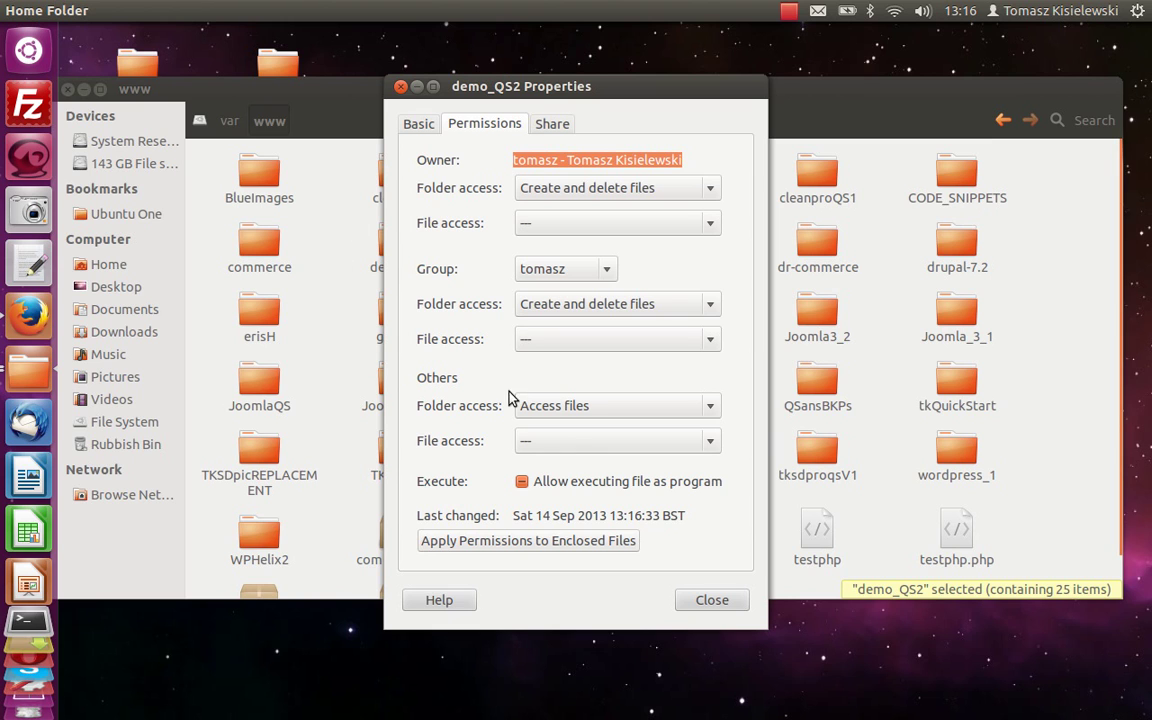
{"action": "left_click", "coordinate": [707, 601]}
{"action": "left_click", "coordinate": [28, 620]}
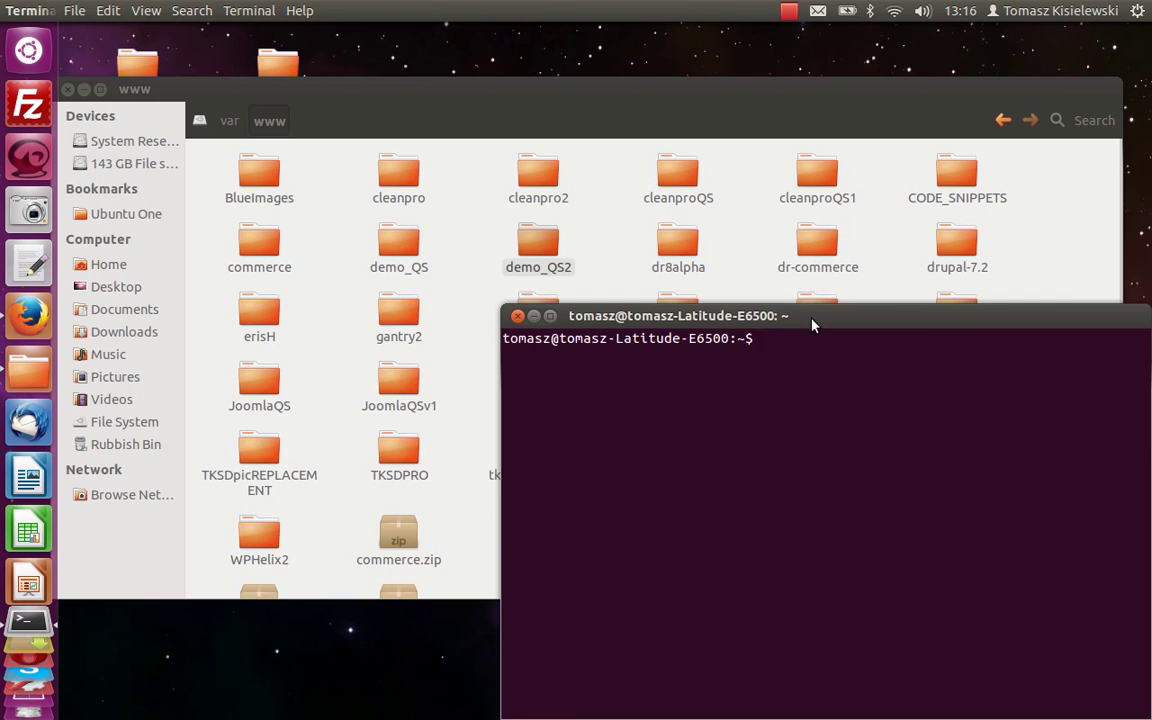
Run sudo chgrp -R www-data /var/www/demo_QS2, entering the sudo password.
{"action": "left_click_drag", "start_coordinate": [812, 318], "coordinate": [542, 229]}
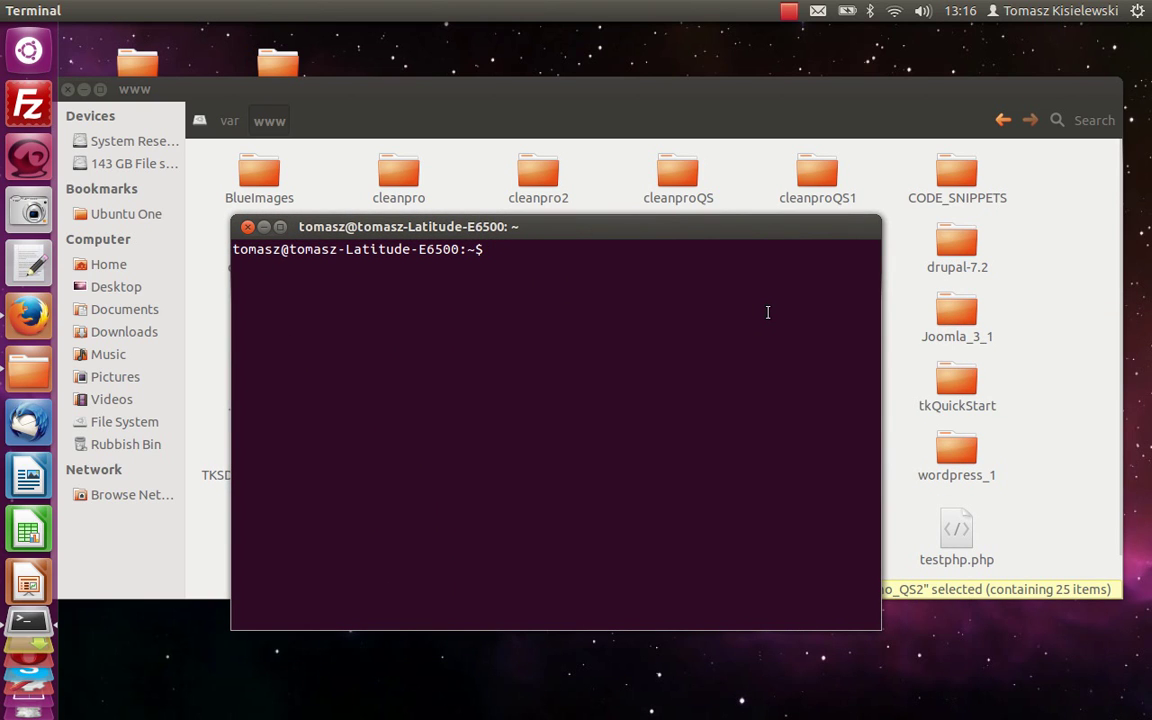
{"action": "key", "text": "Up"}
{"action": "key", "text": "Up"}
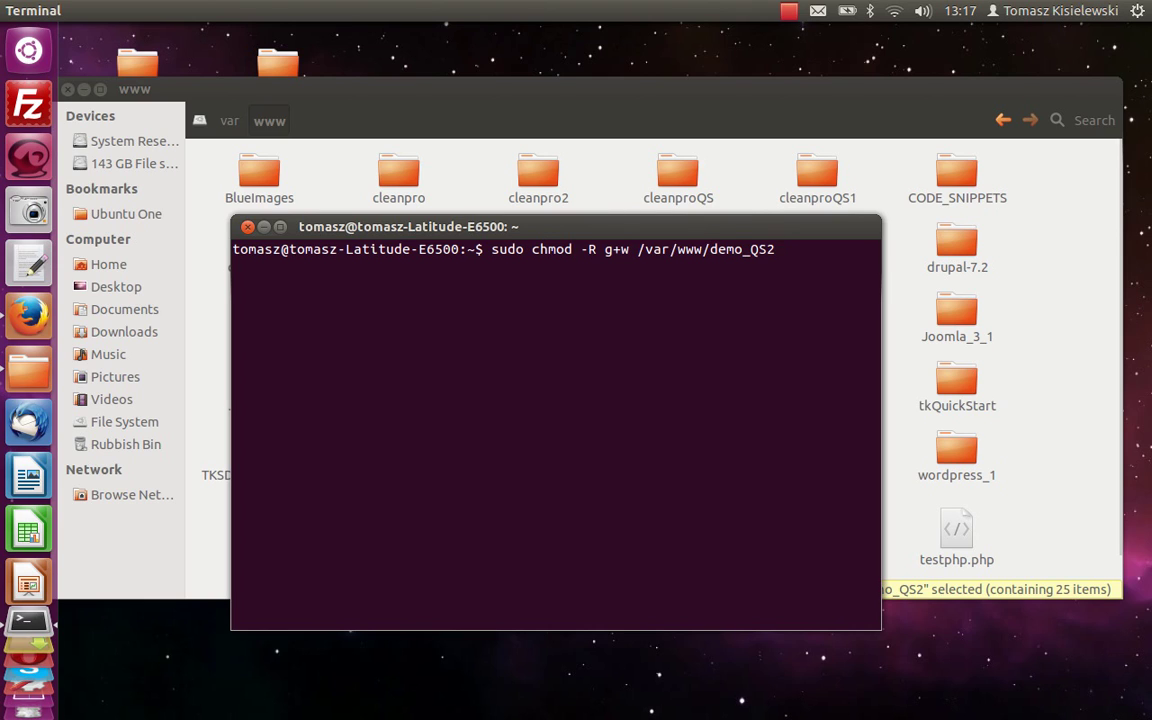
{"action": "key", "text": "Up"}
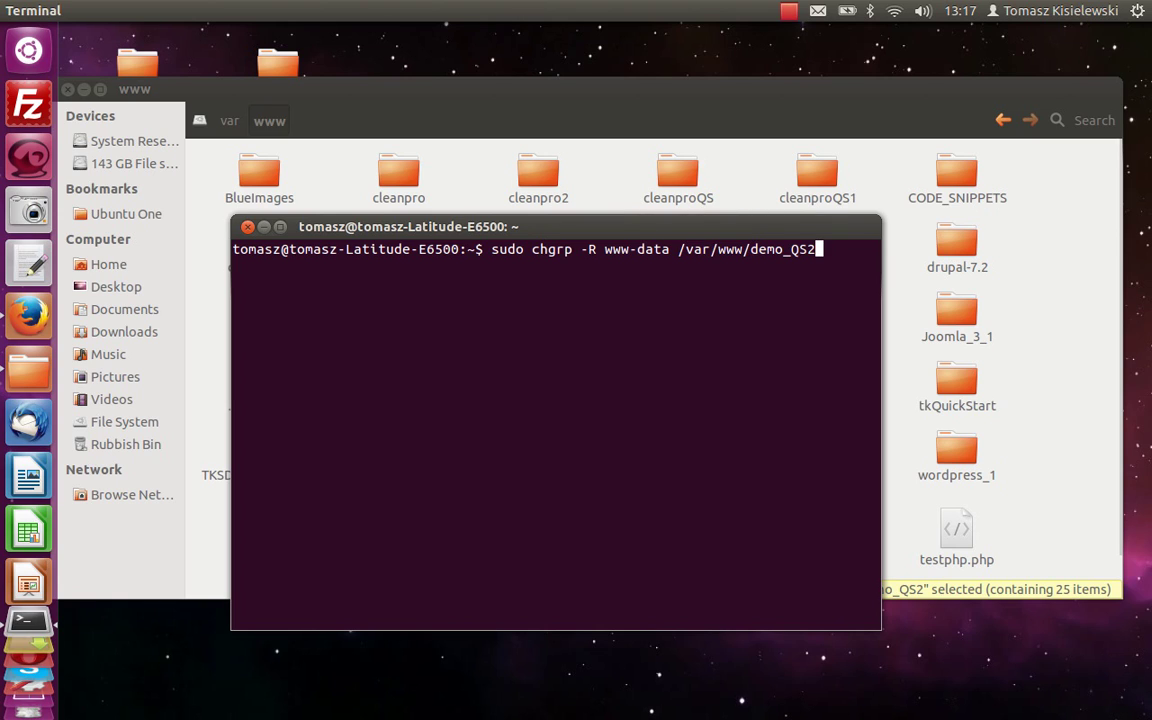
{"action": "key", "text": "Return"}
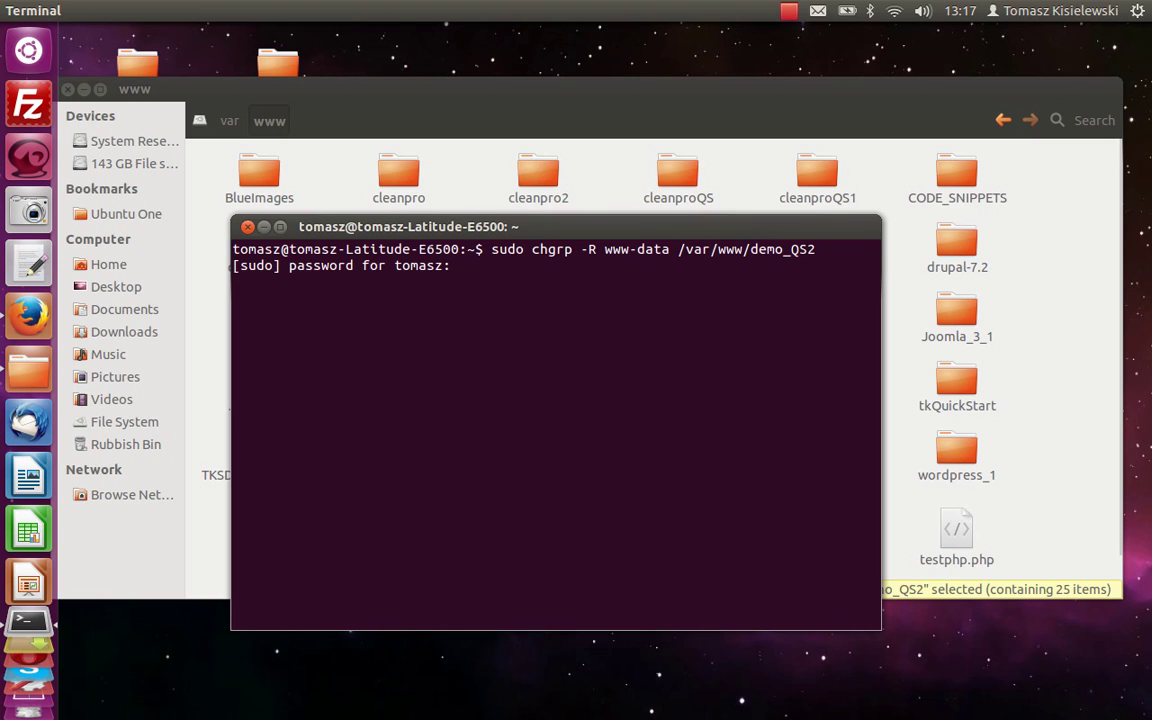
{"action": "key", "text": "Return"}
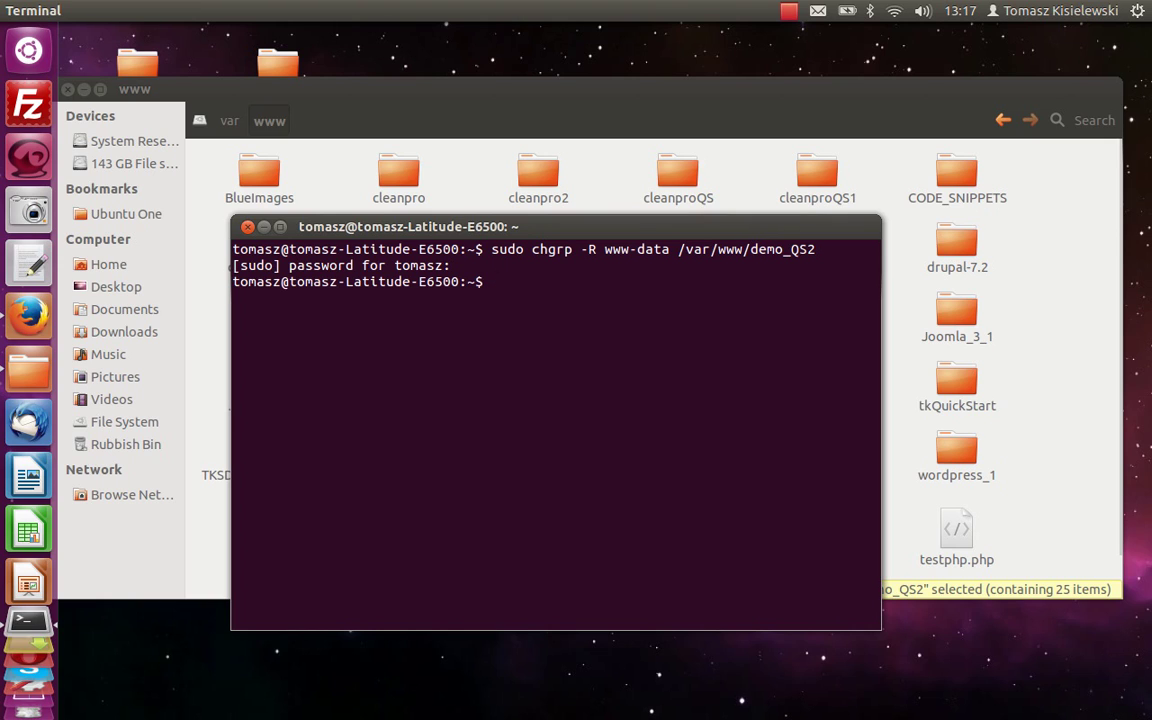
Run sudo chmod -R g+w /var/www/demo_QS2 to make it group-writable.
{"action": "key", "text": "Up"}
{"action": "key", "text": "Down"}
{"action": "key", "text": "Up"}
{"action": "key", "text": "Up"}
{"action": "key", "text": "Up"}
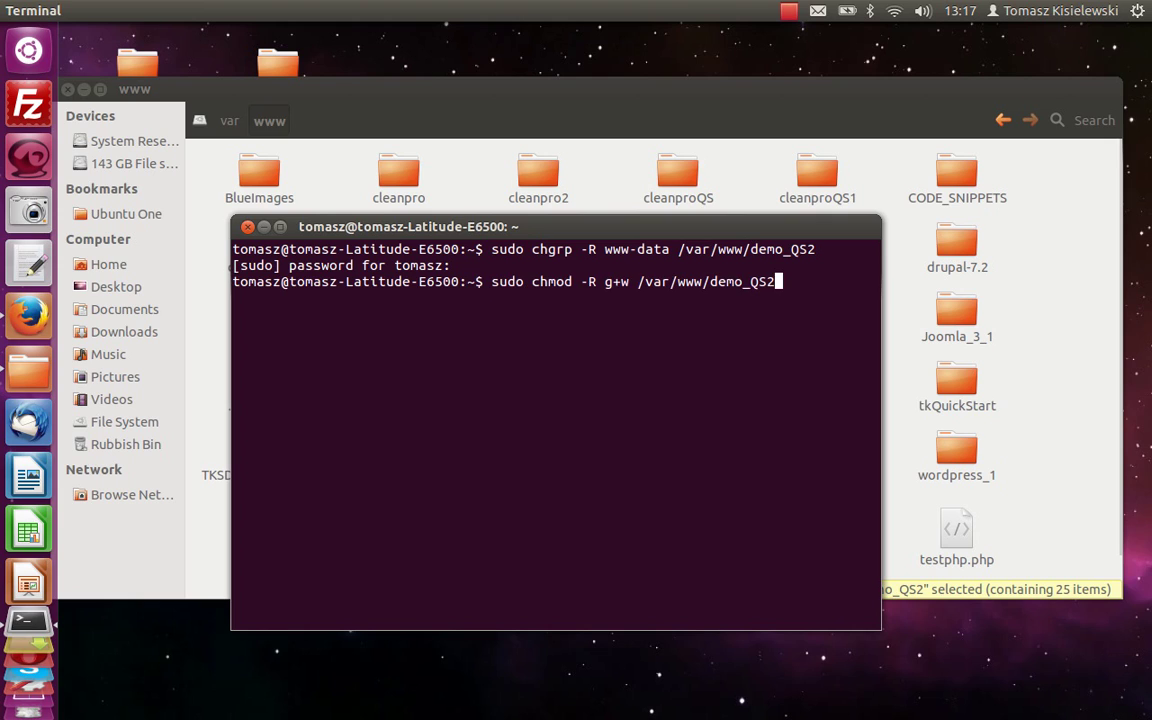
{"action": "key", "text": "Return"}
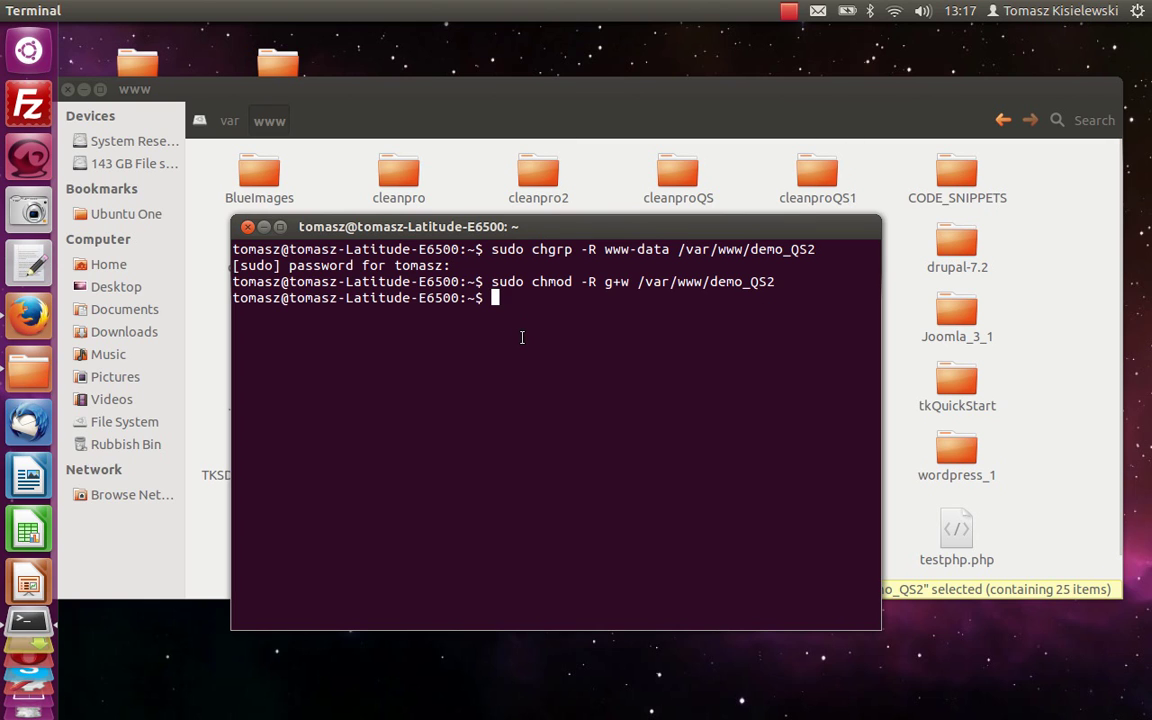
{"action": "left_click", "coordinate": [609, 175]}
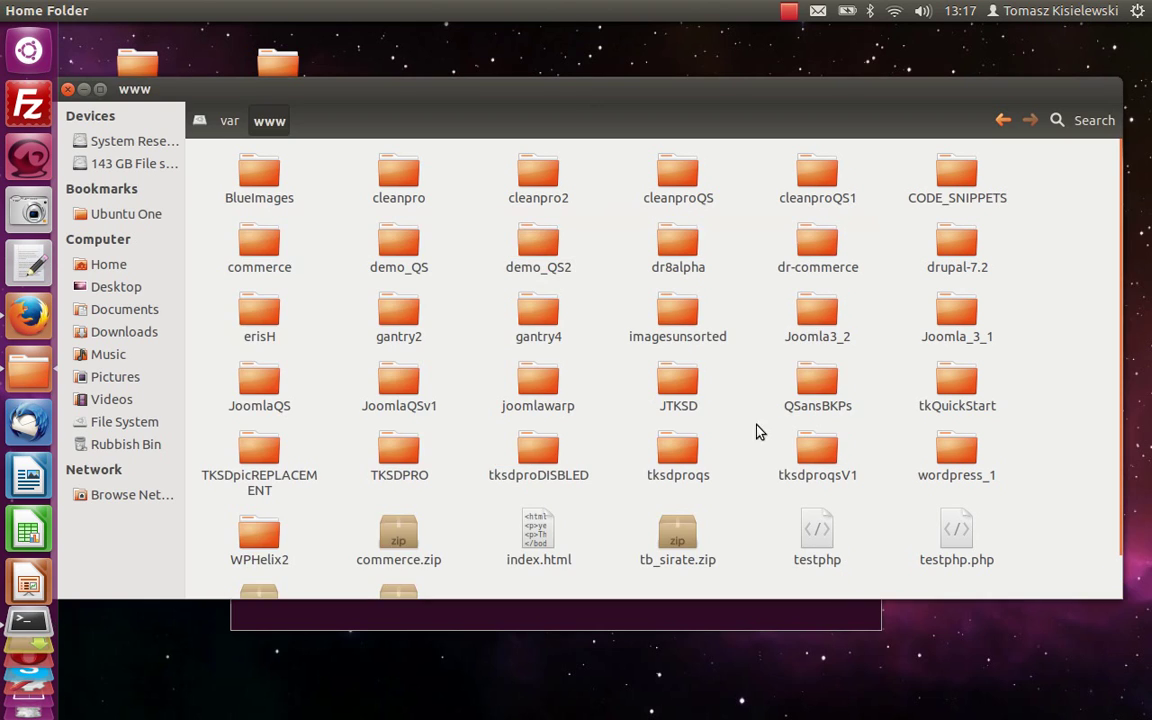
{"action": "right_click", "coordinate": [550, 256]}
Confirm in demo_QS2's Properties that group www-data can create and delete files.
{"action": "left_click", "coordinate": [606, 671]}
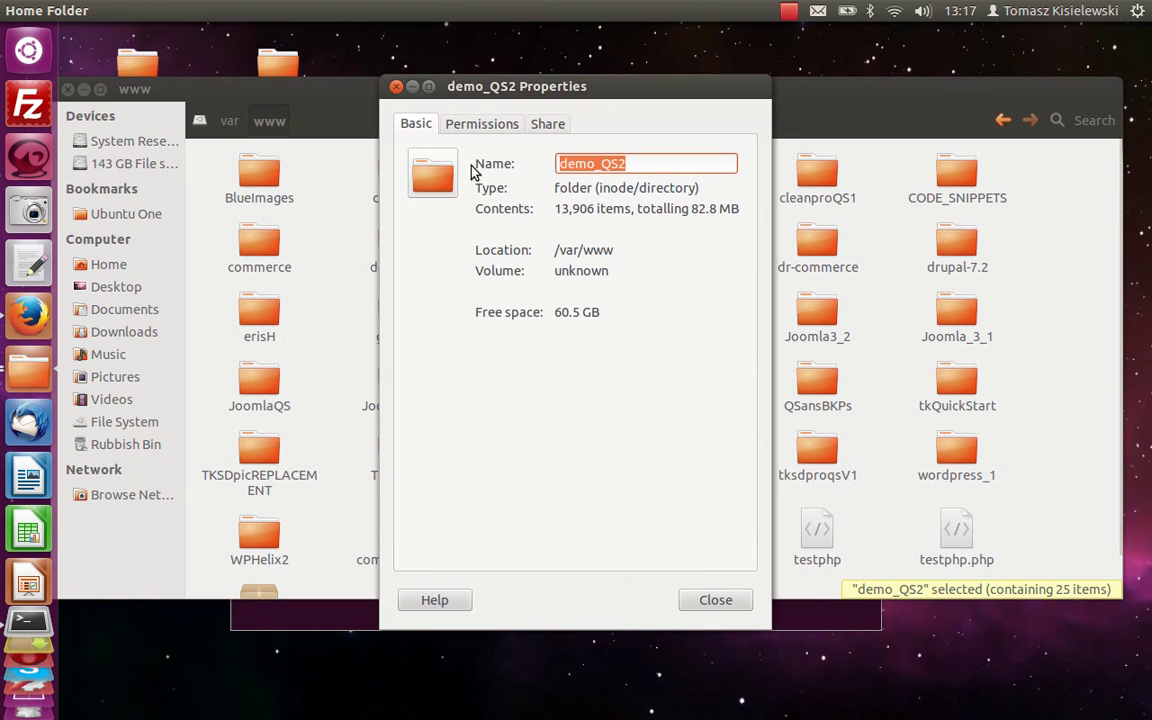
{"action": "left_click", "coordinate": [481, 122]}
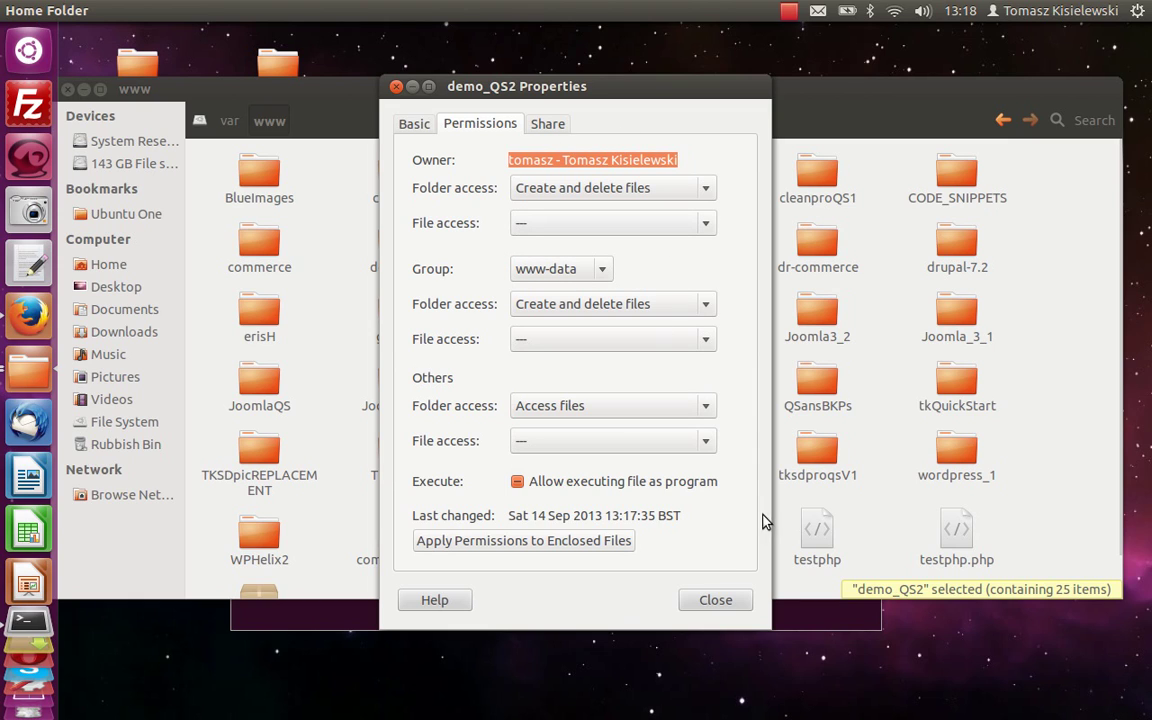
{"action": "left_click", "coordinate": [731, 603]}
Log in to MySQL as root, run 'create database qstart1;', then close the terminal.
{"action": "left_click", "coordinate": [714, 614]}
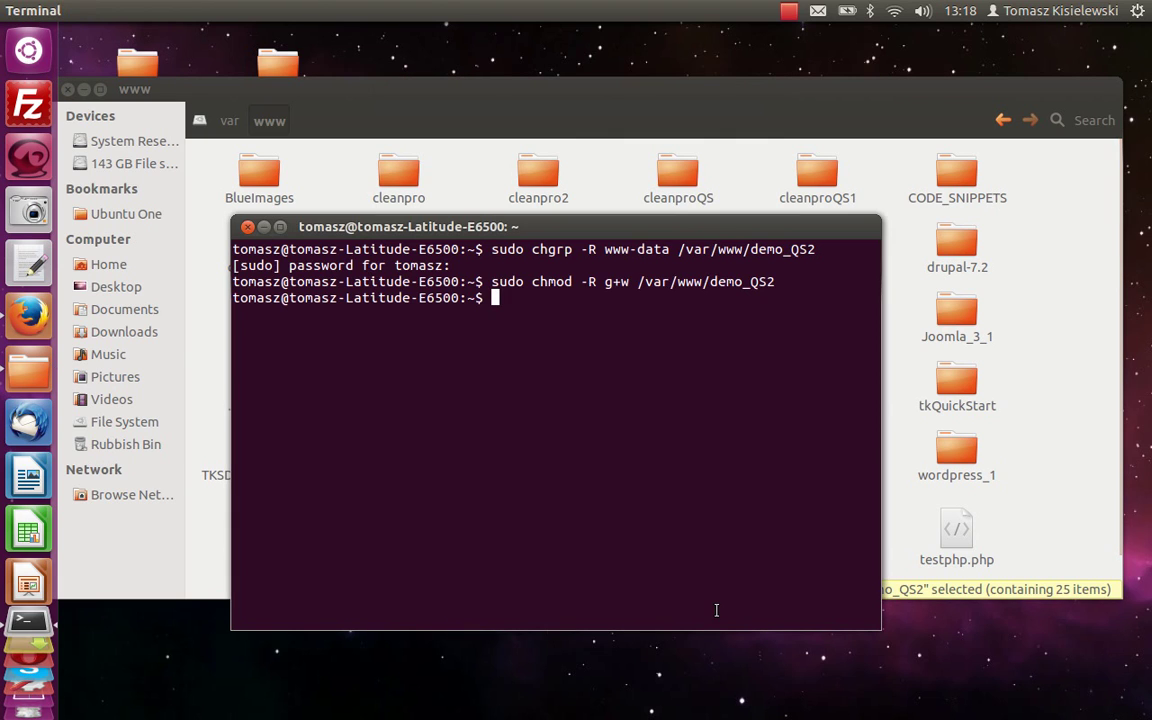
{"action": "key", "text": "Up"}
{"action": "key", "text": "Up"}
{"action": "key", "text": "Up"}
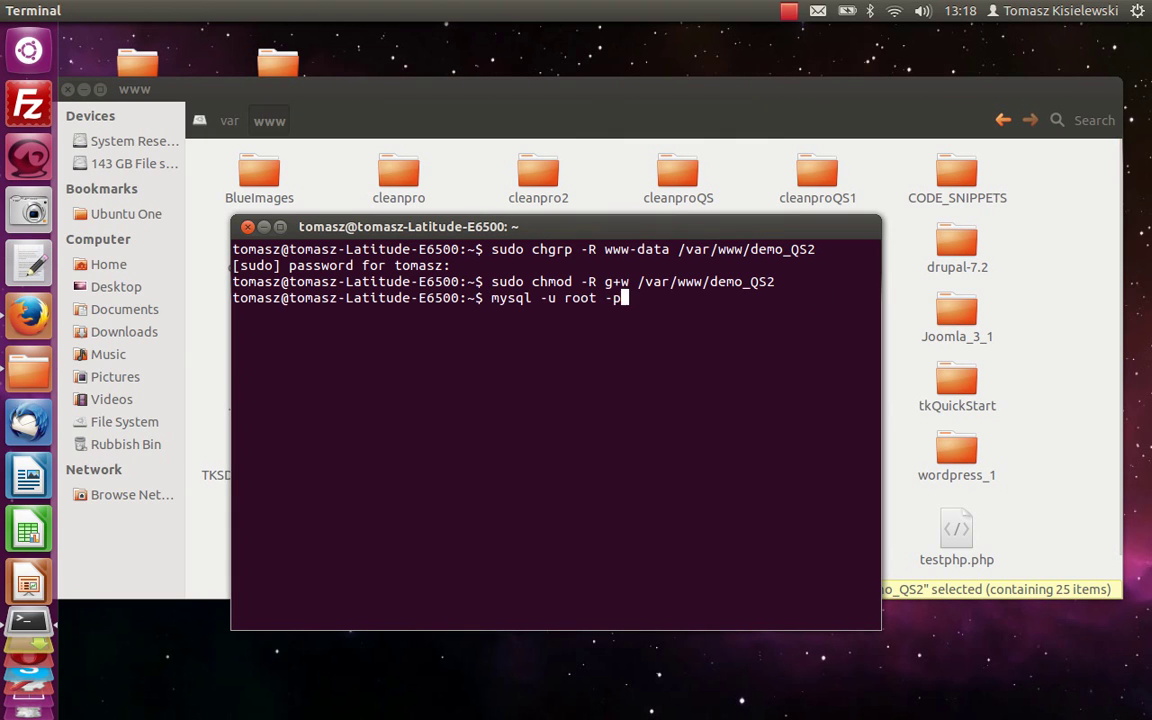
{"action": "key", "text": "Return"}
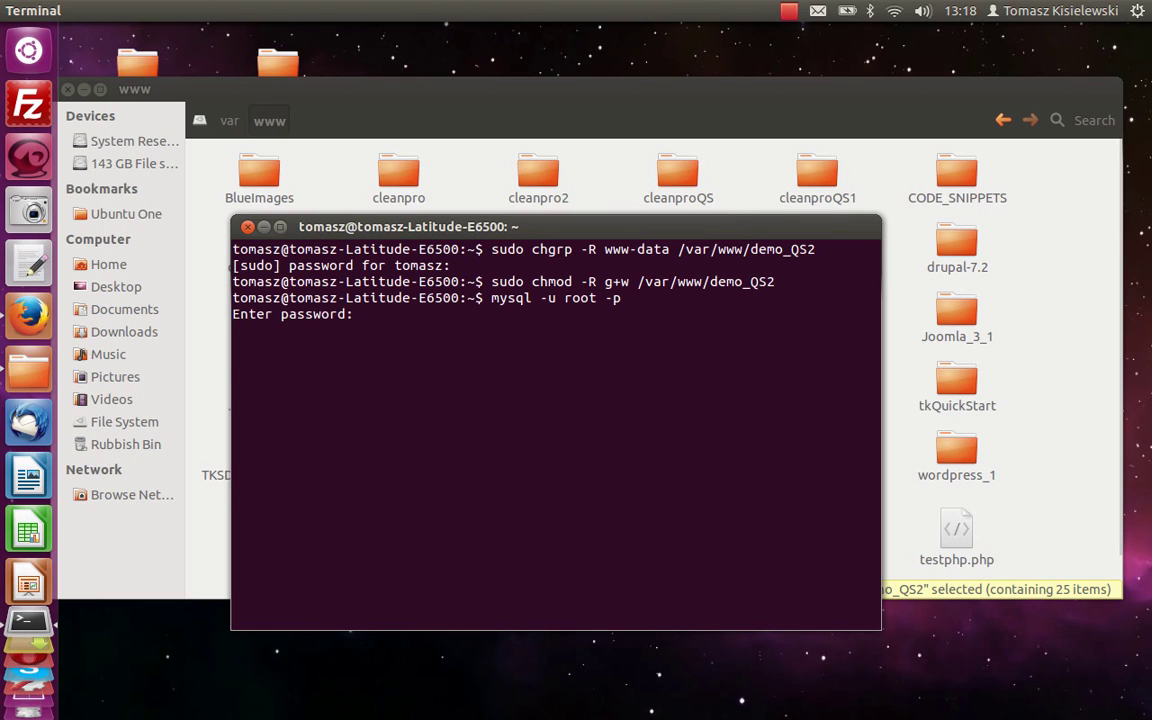
{"action": "key", "text": "Return"}
{"action": "type", "text": "create "}
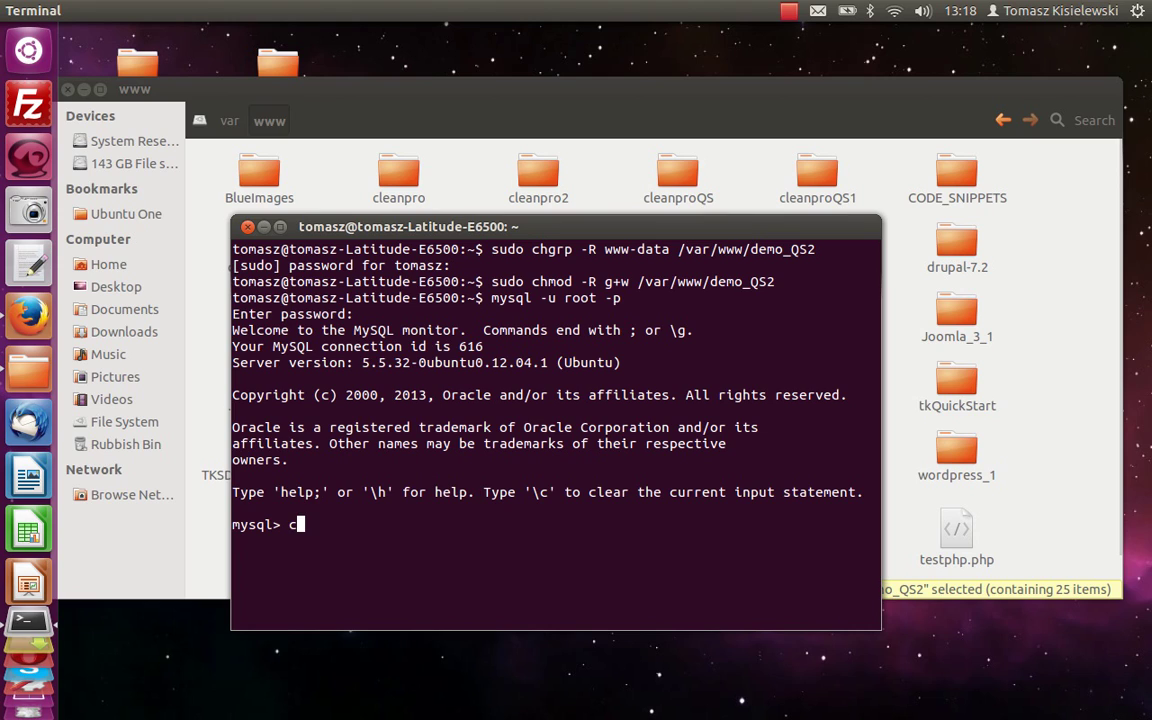
{"action": "type", "text": "database"}
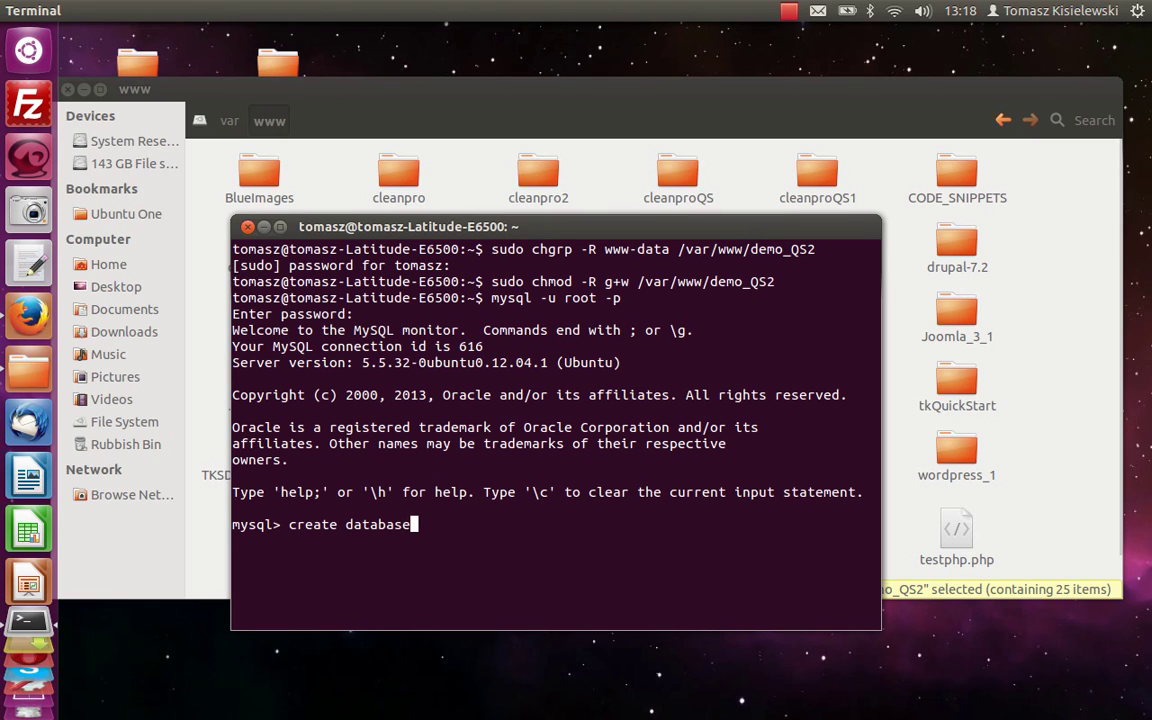
{"action": "type", "text": " qstart1;"}
{"action": "key", "text": "Return"}
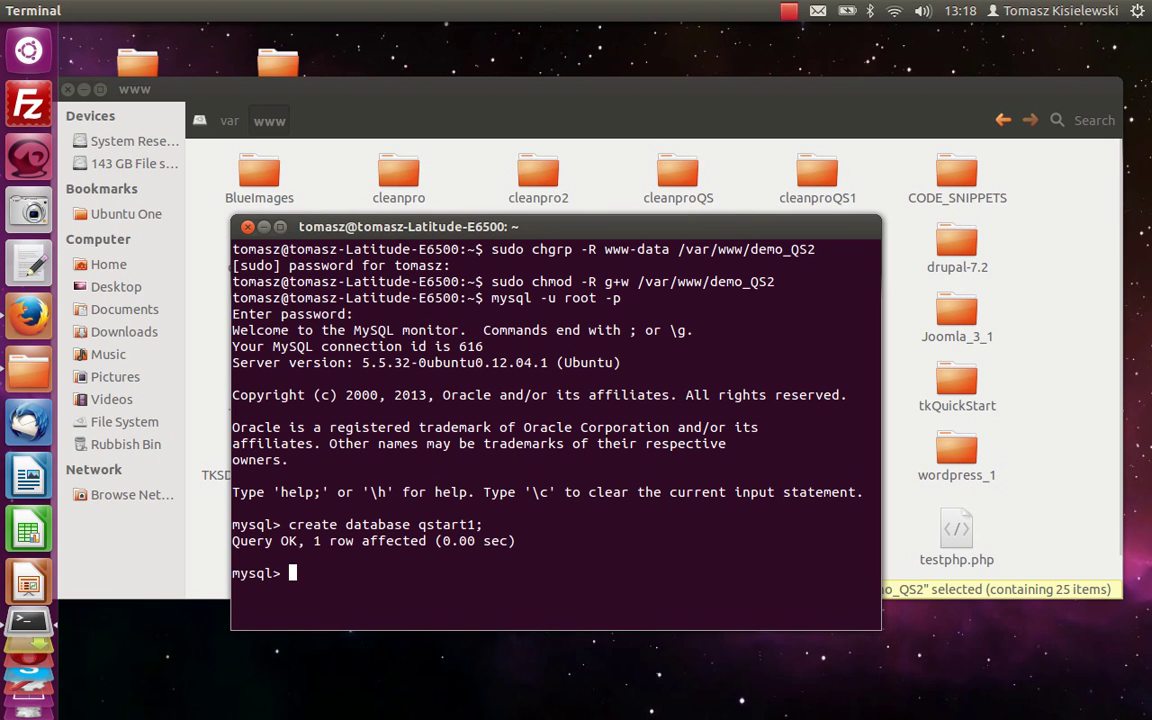
{"action": "left_click", "coordinate": [247, 226]}
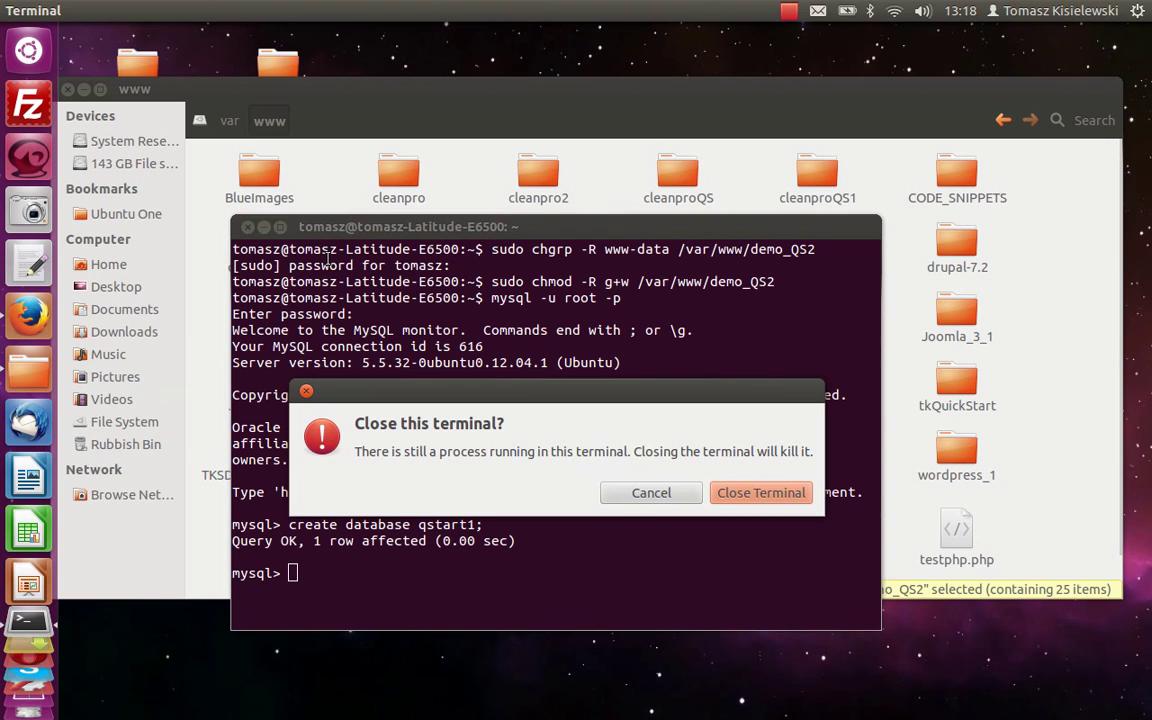
{"action": "left_click", "coordinate": [754, 493]}
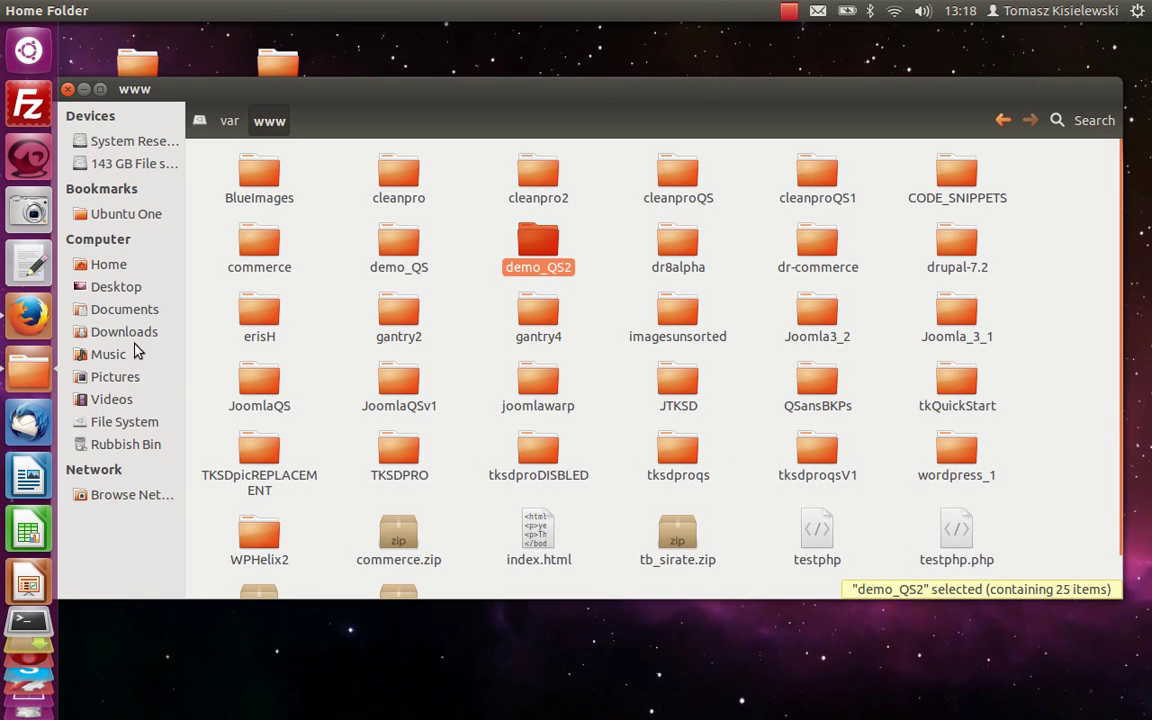
Load 192.168.1.90/demo_QS2 in a new Firefox tab.
{"action": "left_click", "coordinate": [26, 316]}
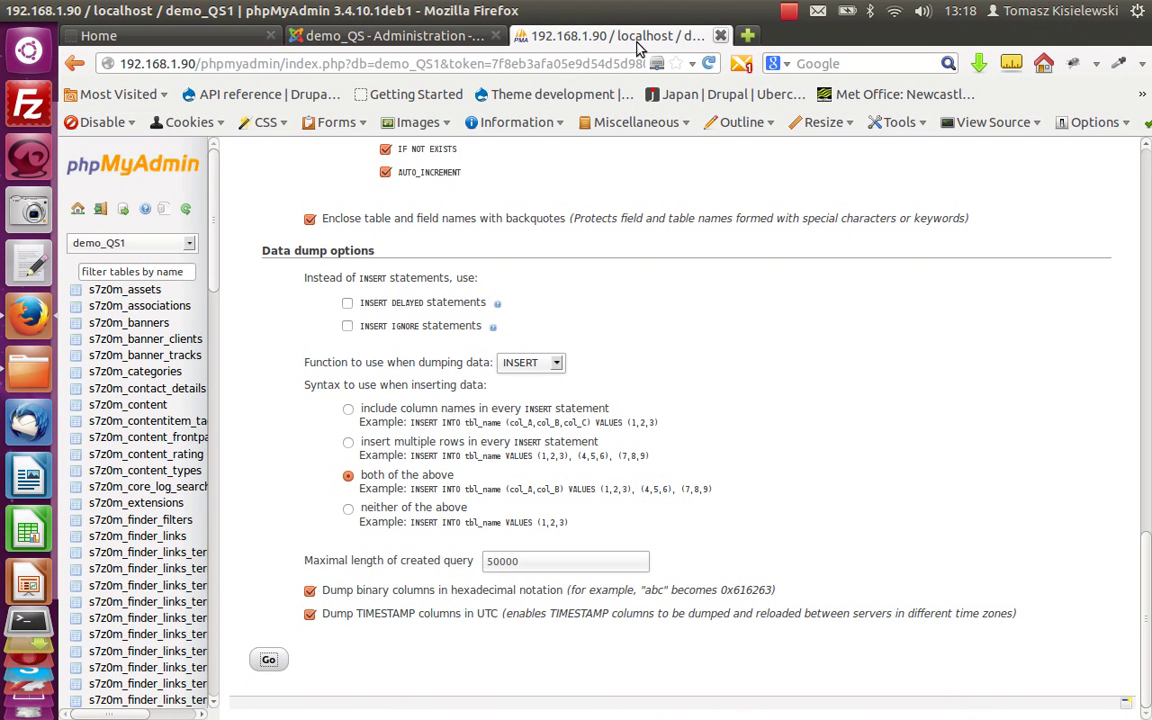
{"action": "key", "text": "ctrl+t"}
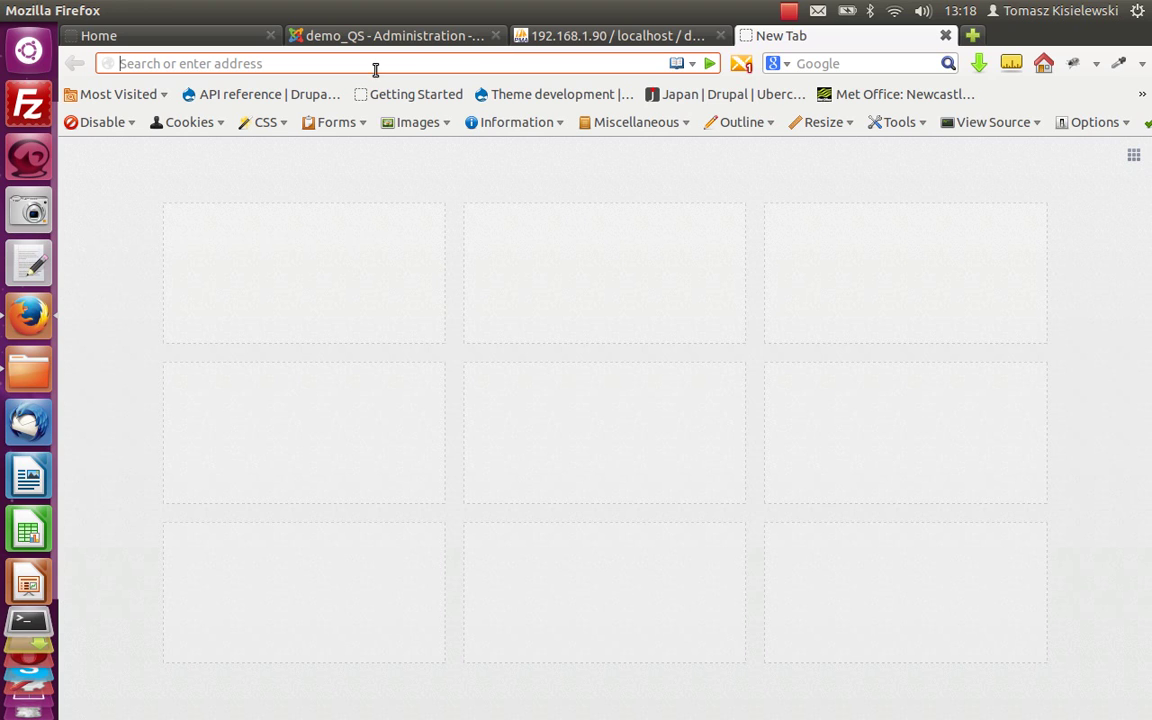
{"action": "type", "text": "19"}
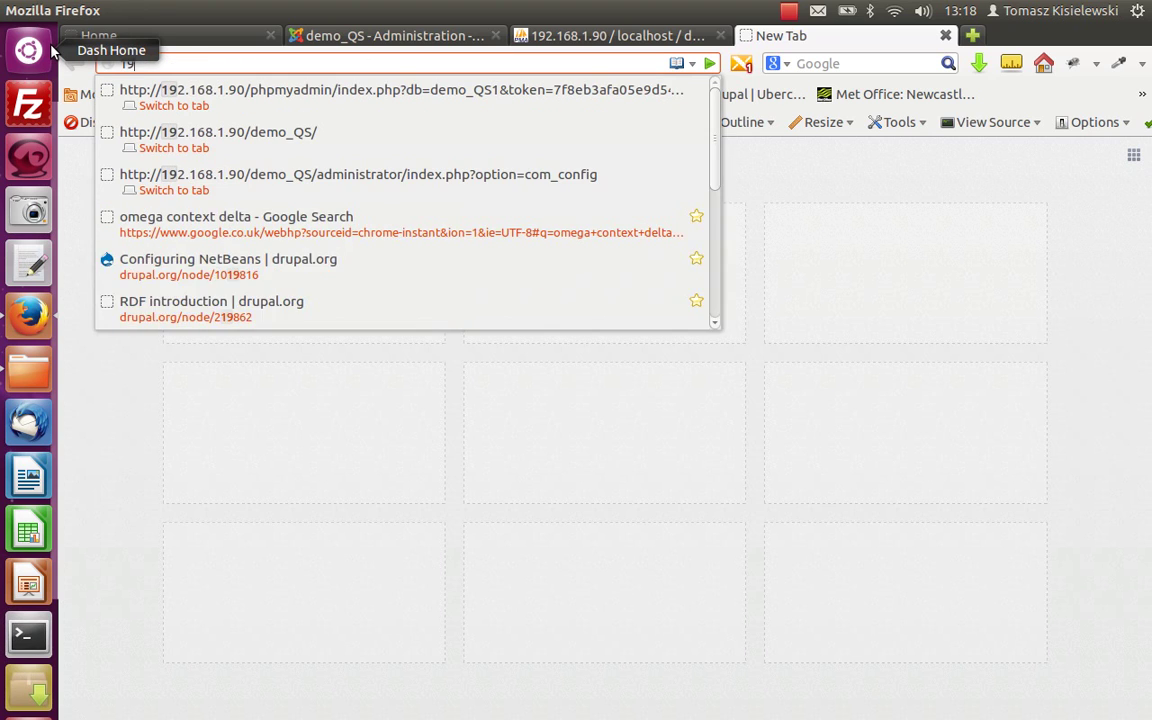
{"action": "type", "text": "2.168.1.90/"}
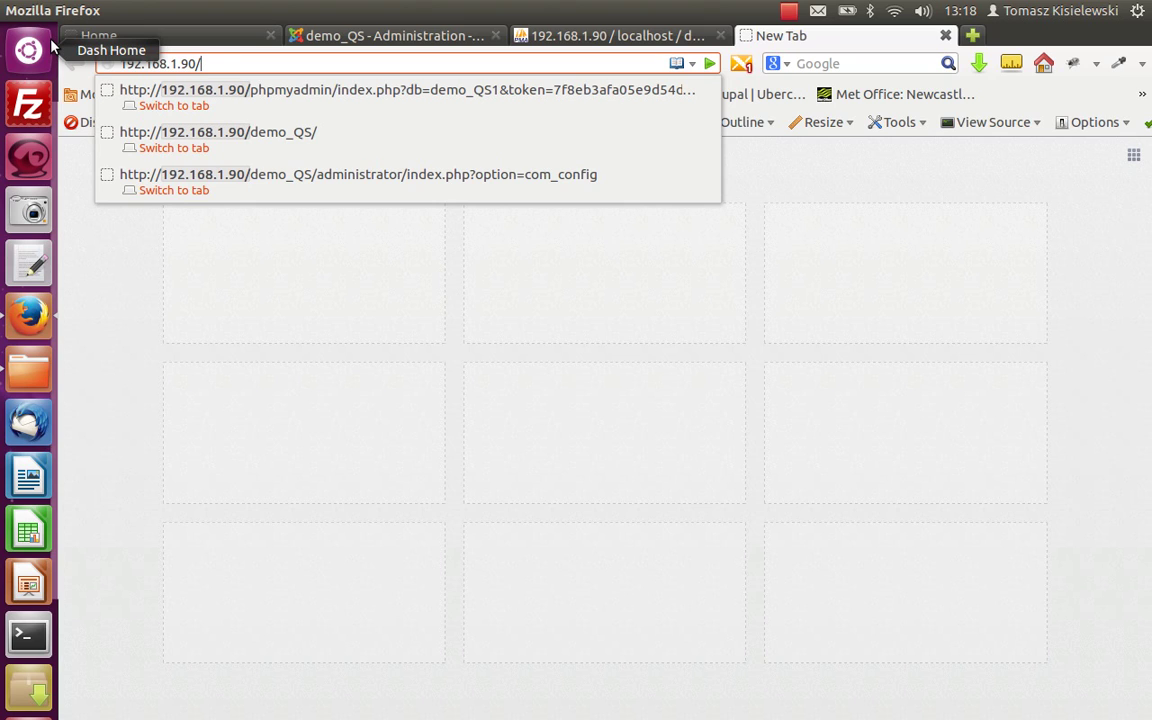
{"action": "type", "text": "demoQS2"}
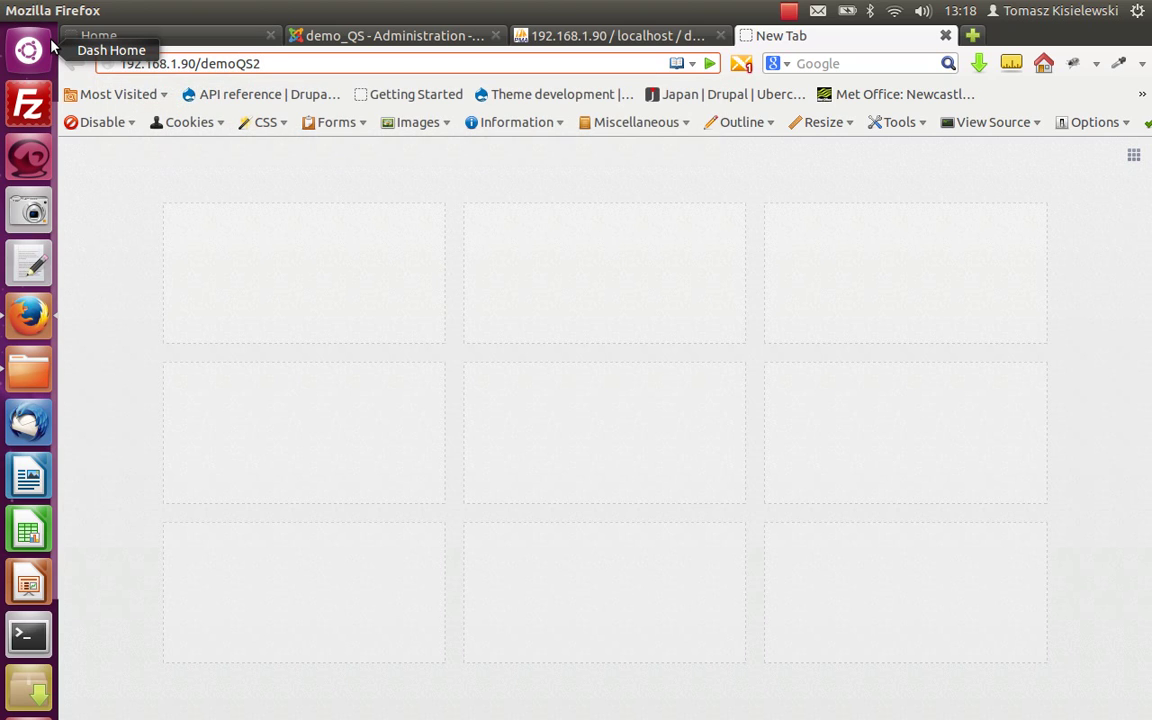
{"action": "key", "text": "Left"}
{"action": "key", "text": "Left"}
{"action": "key", "text": "Left"}
{"action": "type", "text": "_"}
{"action": "key", "text": "Return"}
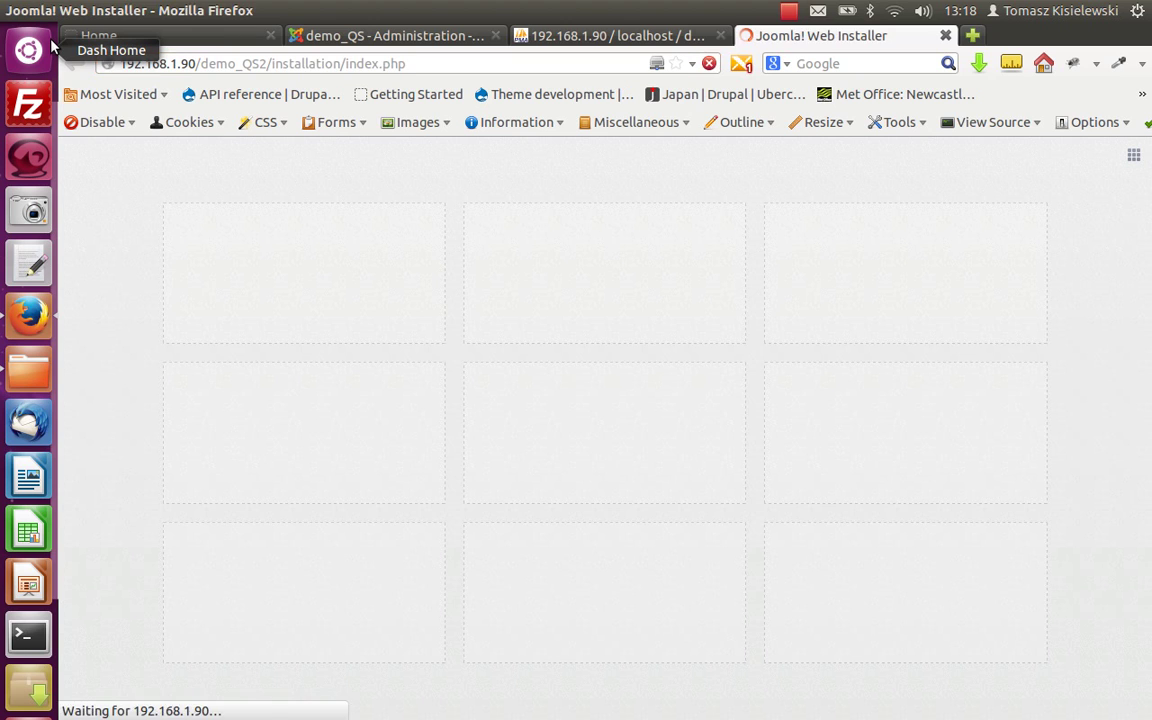
Keep English (United Kingdom); set site name 'test QS2' and description 'some description'.
{"action": "left_click", "coordinate": [509, 336]}
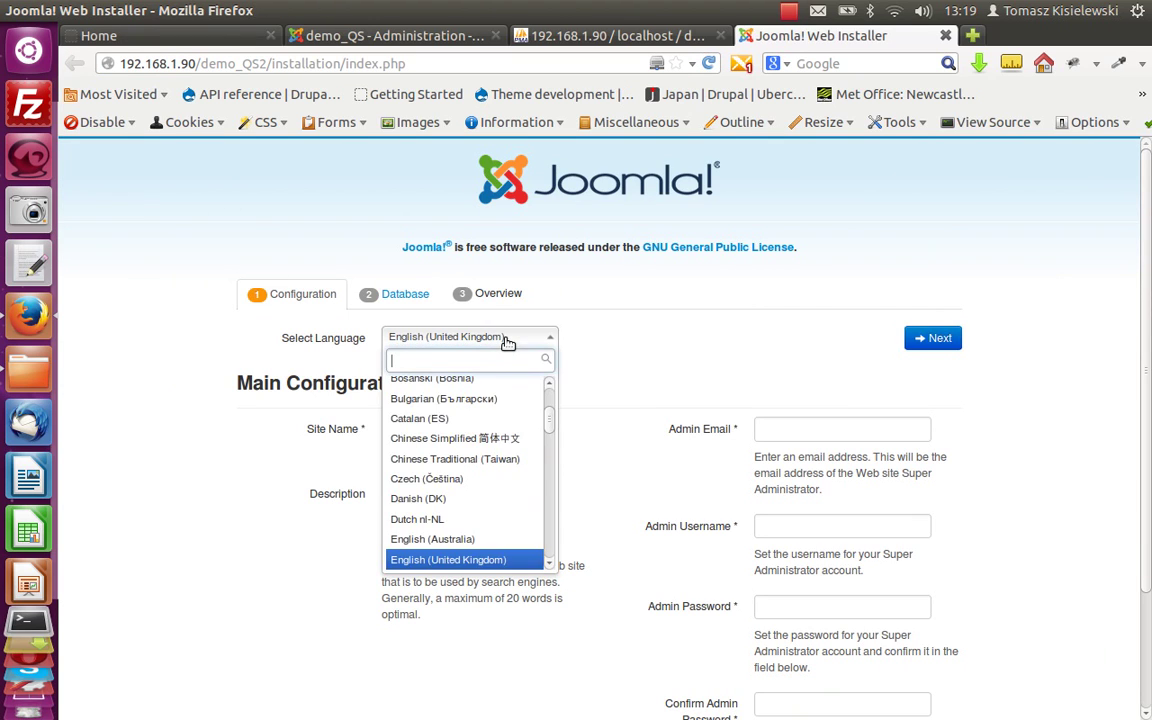
{"action": "scroll", "coordinate": [495, 465], "scroll_direction": "down", "scroll_amount": 3}
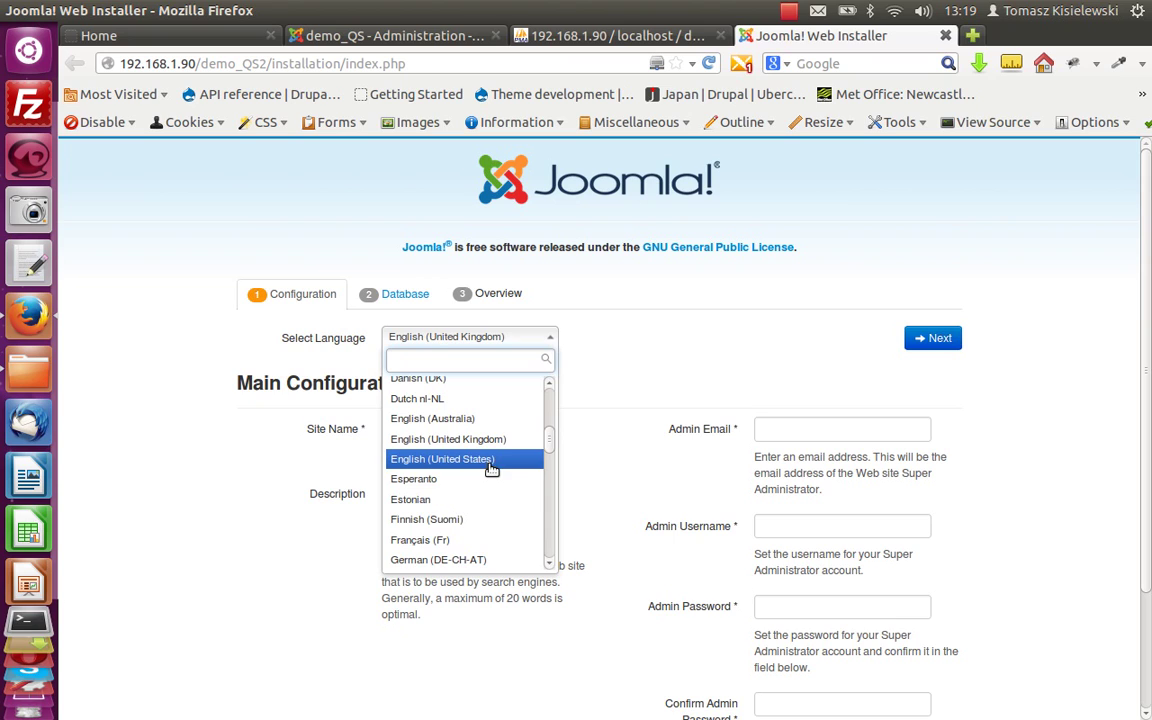
{"action": "left_click", "coordinate": [492, 442]}
{"action": "left_click", "coordinate": [436, 430]}
{"action": "type", "text": "test QS2"}
{"action": "left_click", "coordinate": [454, 506]}
{"action": "type", "text": "some description"}
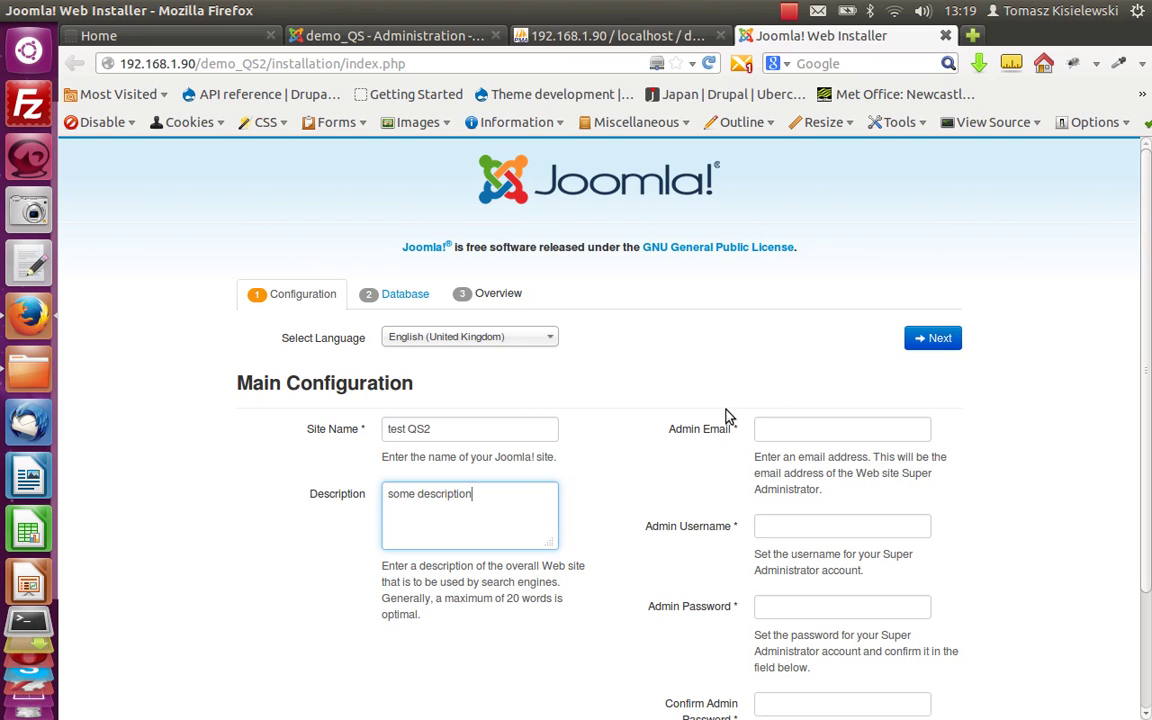
Fill in the admin e-mail, Super Administrator username, and the admin password in both fields.
{"action": "left_click", "coordinate": [825, 432]}
{"action": "type", "text": "m"}
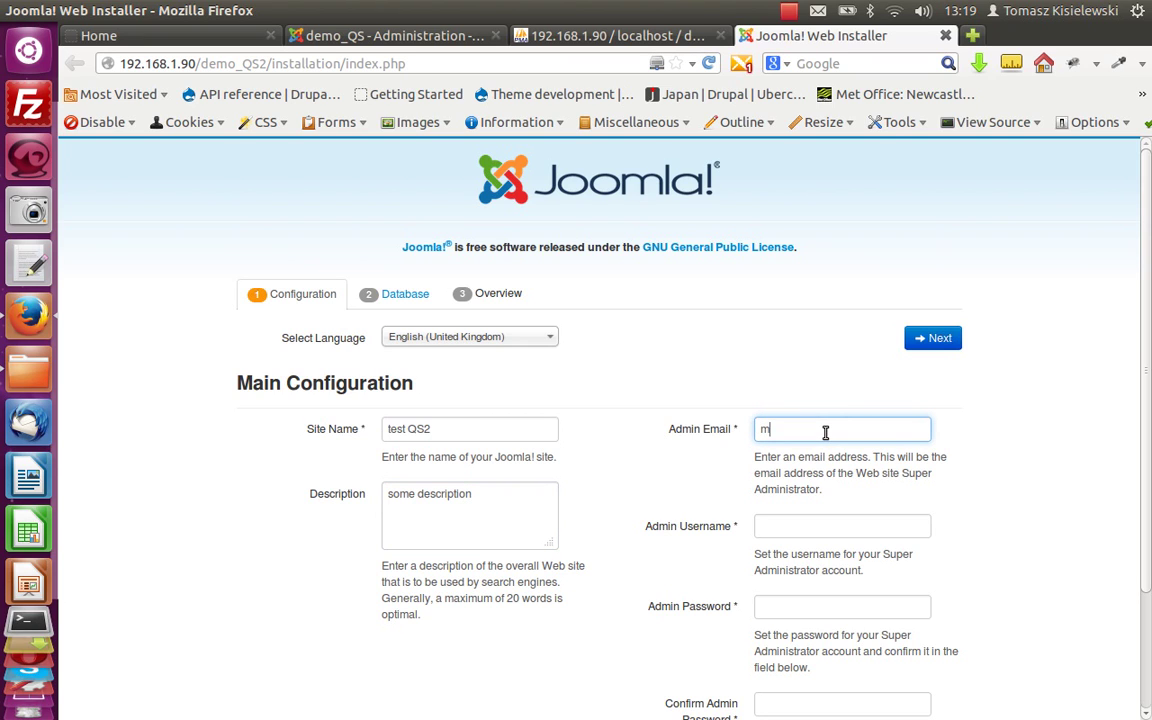
{"action": "type", "text": "yemail@mymail.com"}
{"action": "left_click", "coordinate": [828, 527]}
{"action": "type", "text": "admin"}
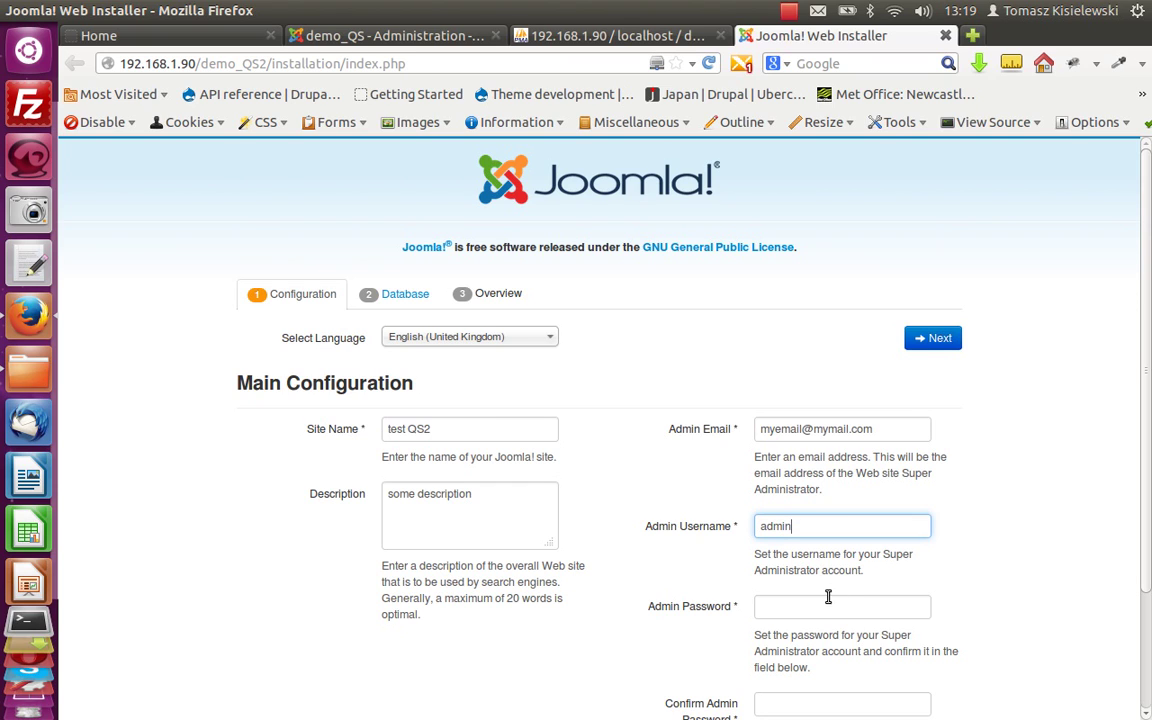
{"action": "left_click", "coordinate": [828, 604]}
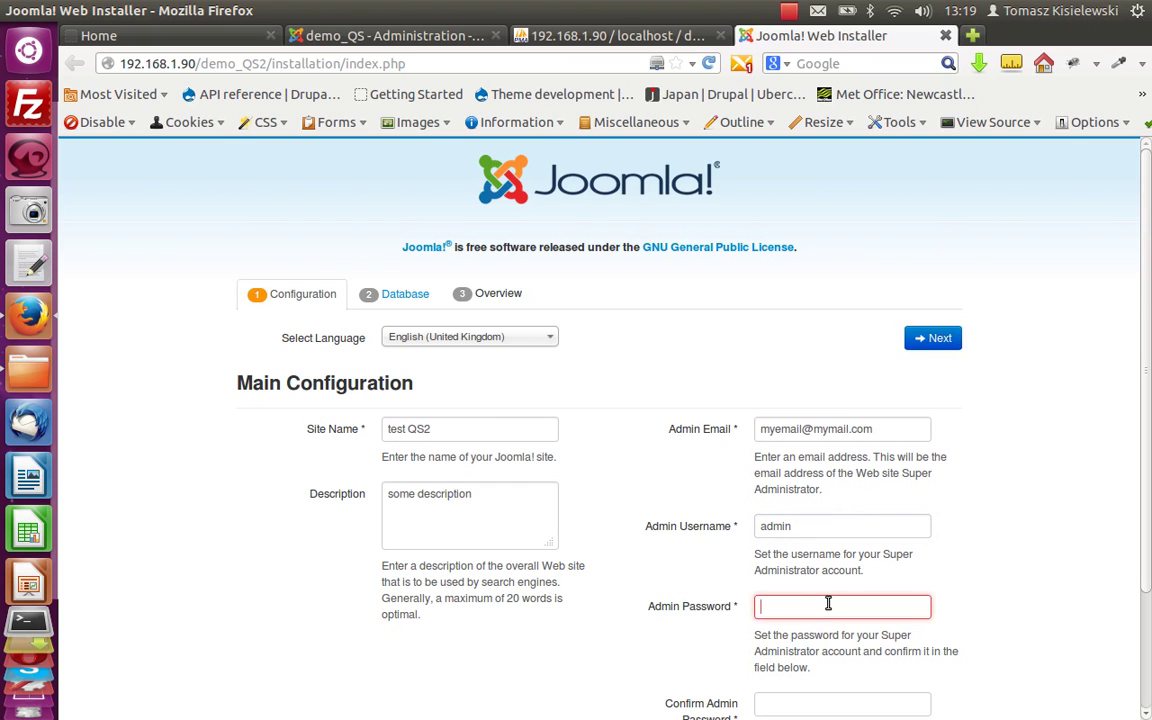
{"action": "type", "text": "ad"}
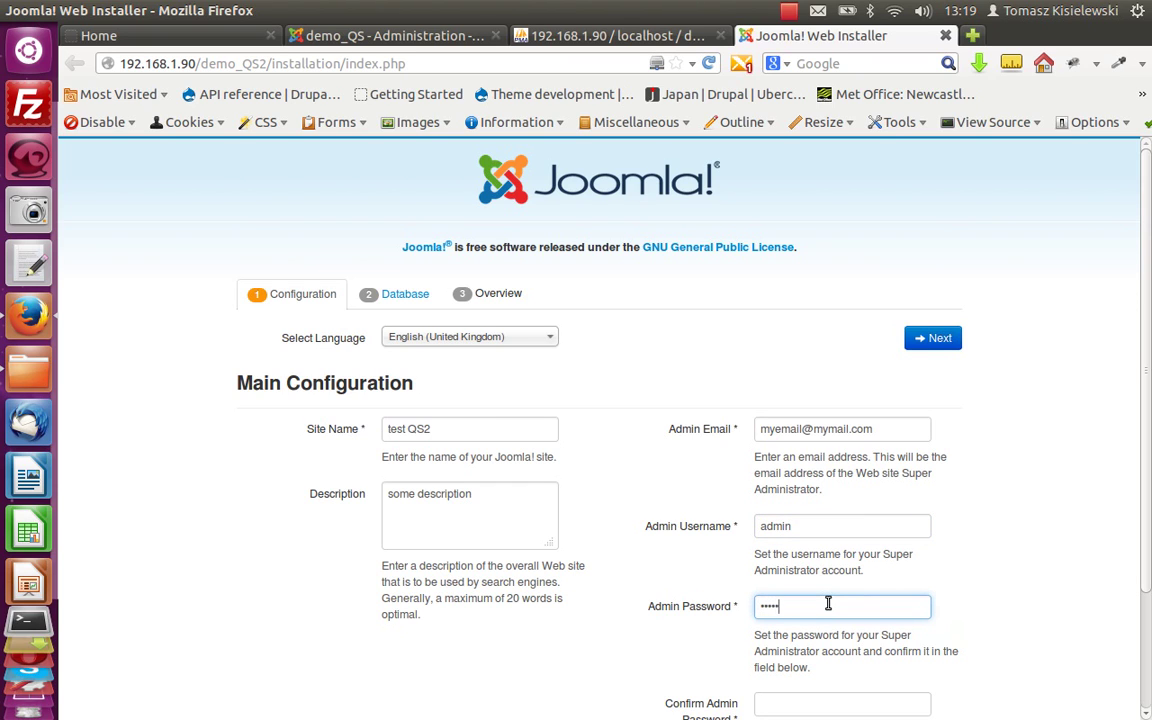
{"action": "scroll", "coordinate": [795, 570], "scroll_direction": "down", "scroll_amount": 3}
{"action": "left_click", "coordinate": [796, 575]}
{"action": "type", "text": "ad"}
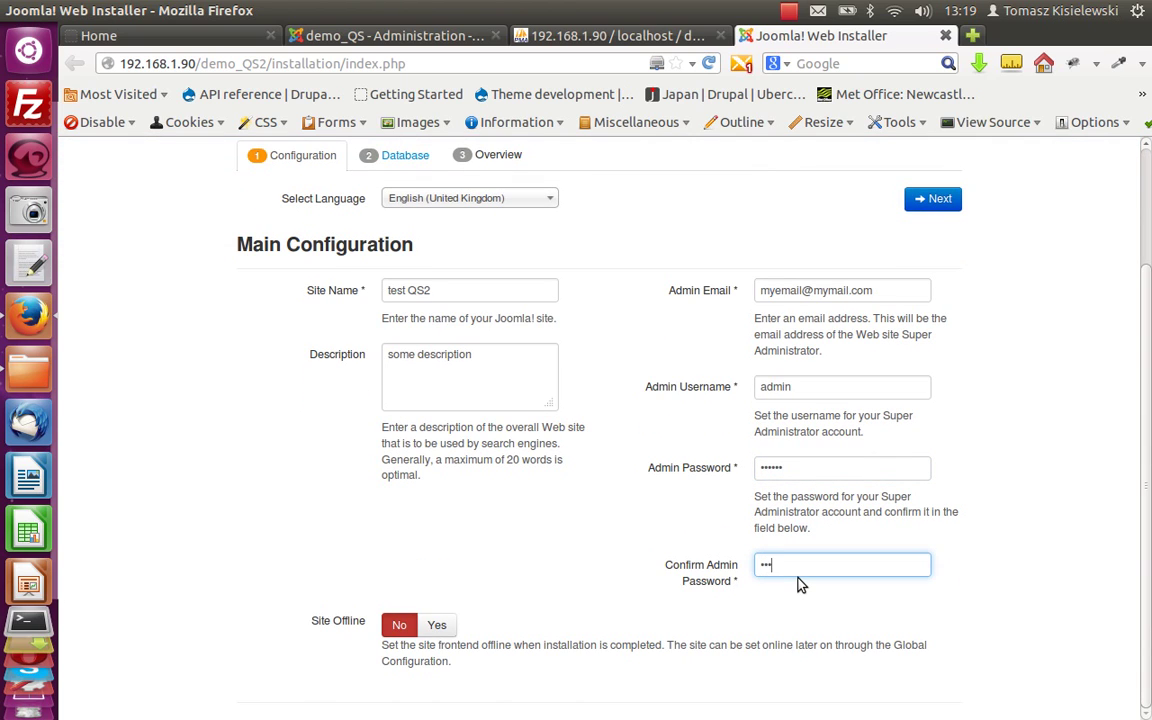
{"action": "key", "text": "ctrl+a"}
On the Database step, choose MySQL and enter username root with its password.
{"action": "left_click", "coordinate": [950, 201]}
{"action": "left_click", "coordinate": [501, 390]}
{"action": "left_click", "coordinate": [494, 414]}
{"action": "left_click", "coordinate": [460, 509]}
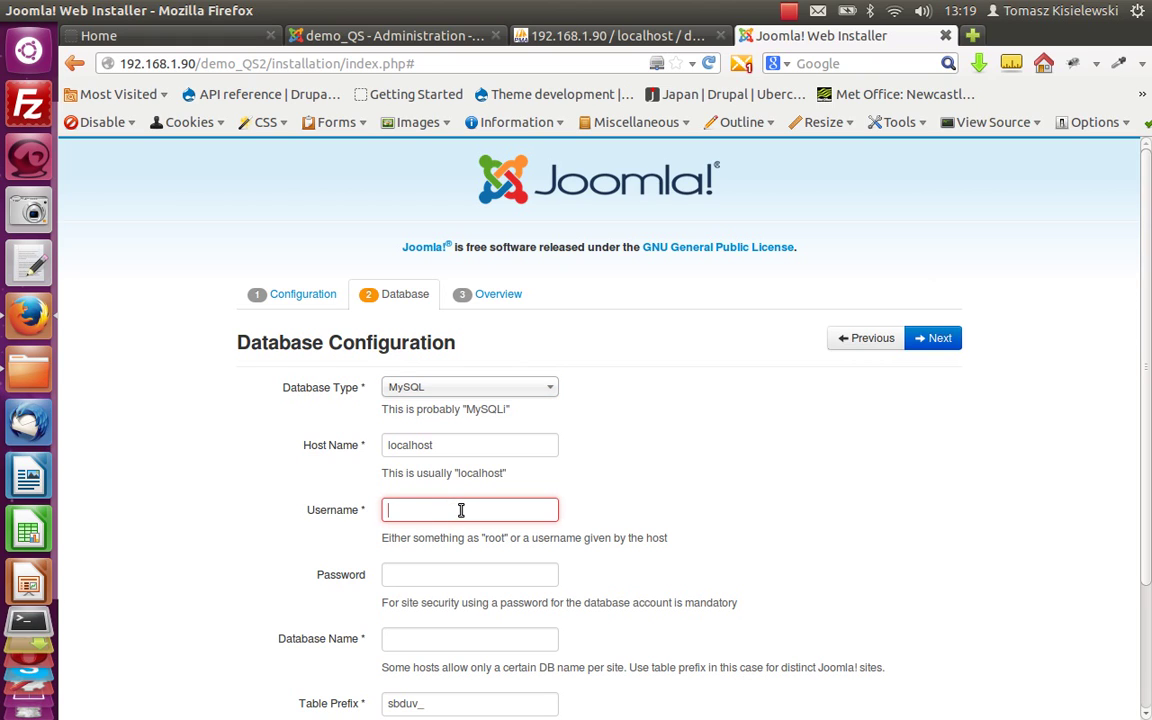
{"action": "type", "text": "root"}
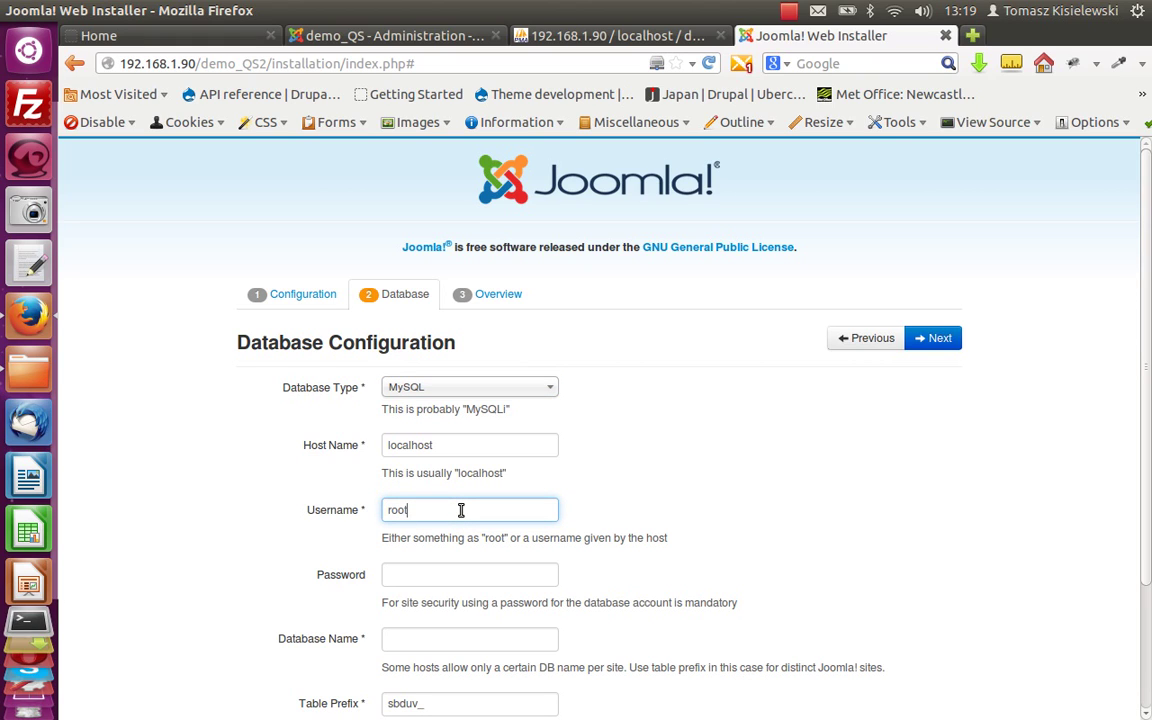
{"action": "left_click", "coordinate": [481, 567]}
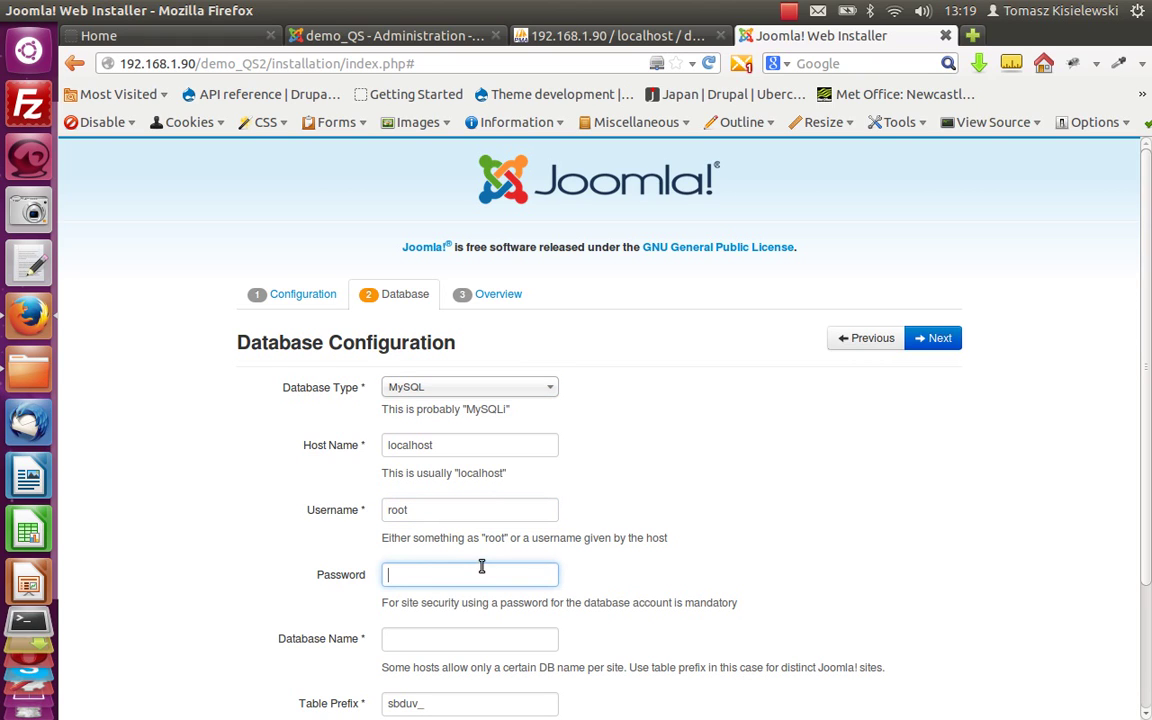
{"action": "type", "text": "x"}
{"action": "left_click", "coordinate": [462, 640]}
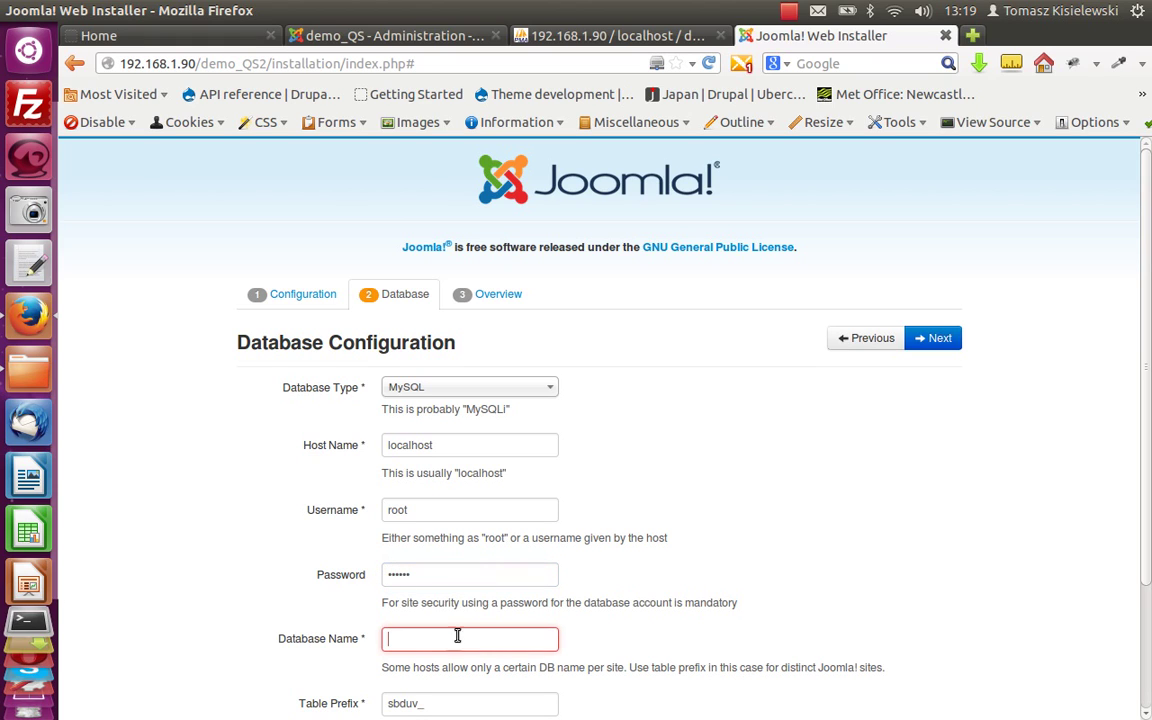
{"action": "left_click", "coordinate": [27, 620]}
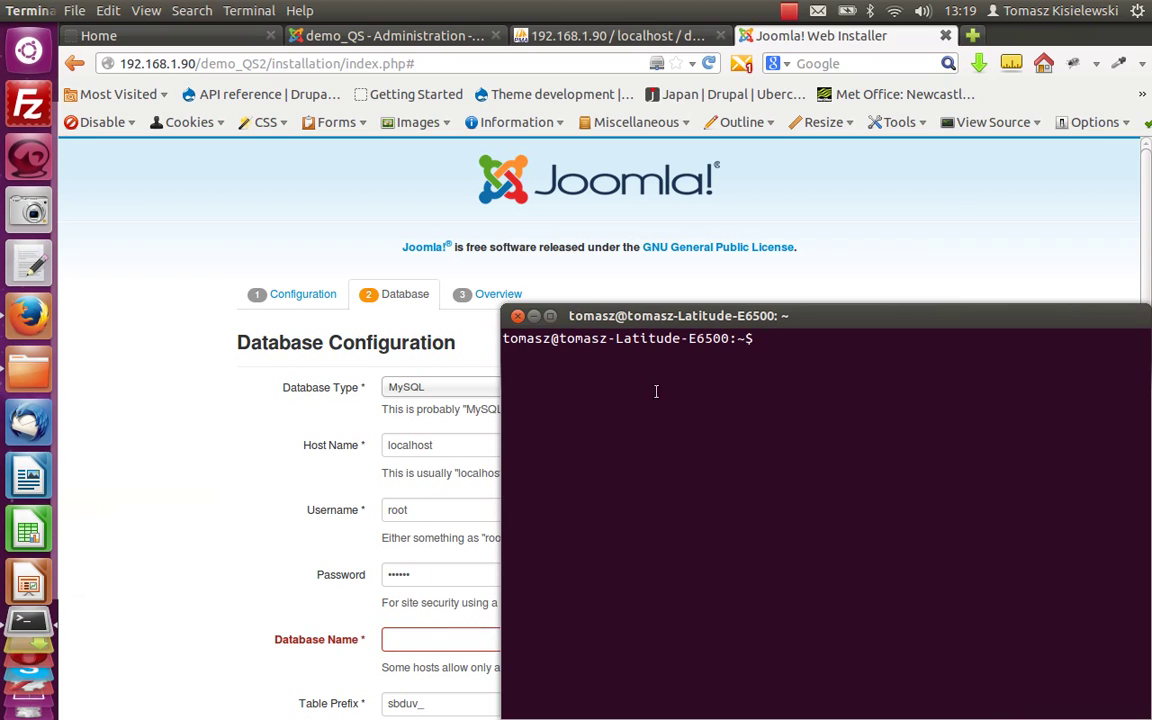
Log in to MySQL as root with the recalled mysql -u root -p command and password.
{"action": "key", "text": "Up"}
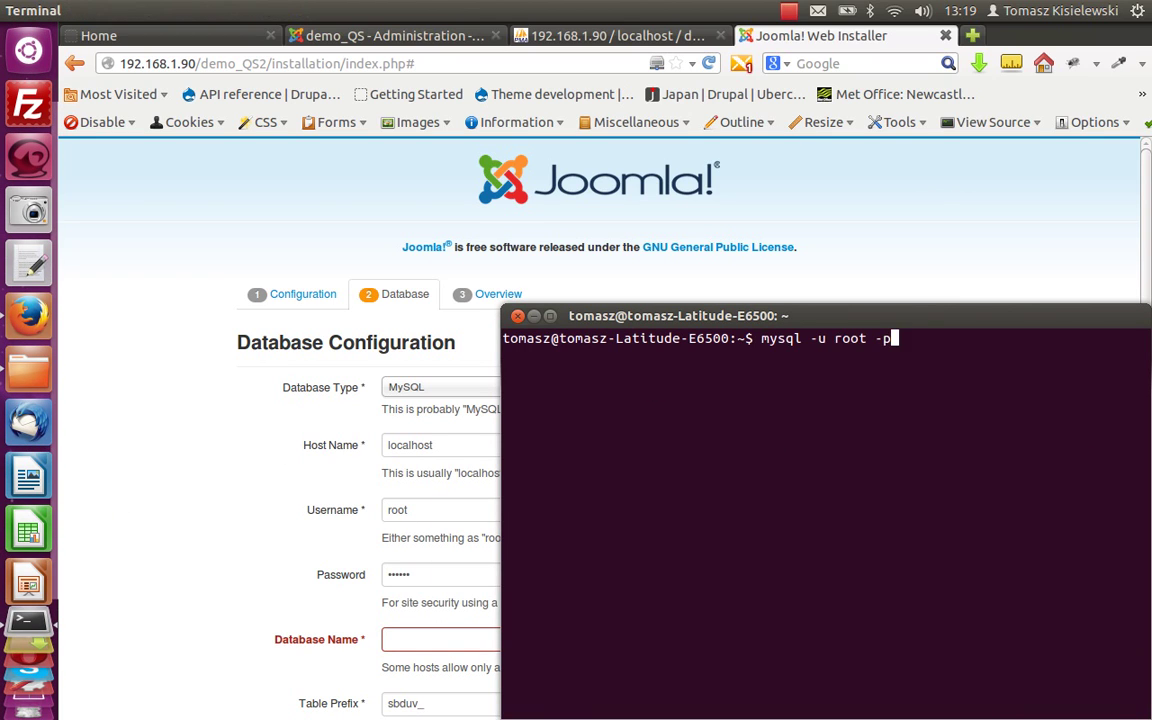
{"action": "key", "text": "Up"}
{"action": "key", "text": "Down"}
{"action": "key", "text": "Return"}
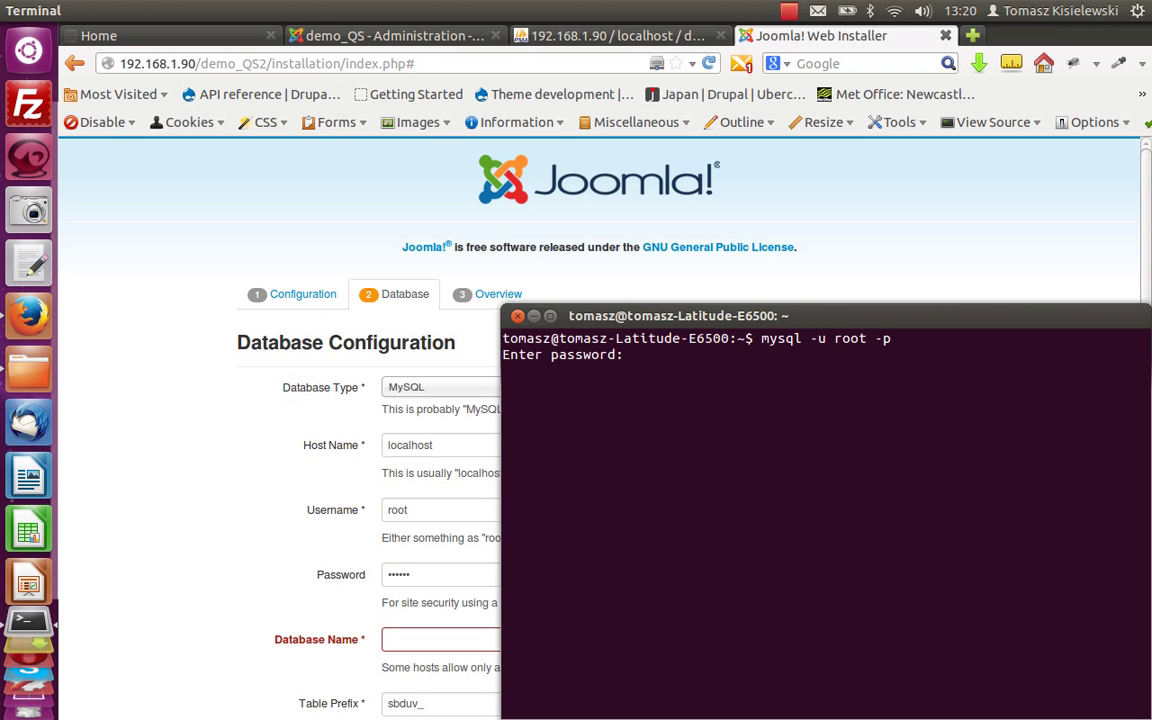
{"action": "key", "text": "Return"}
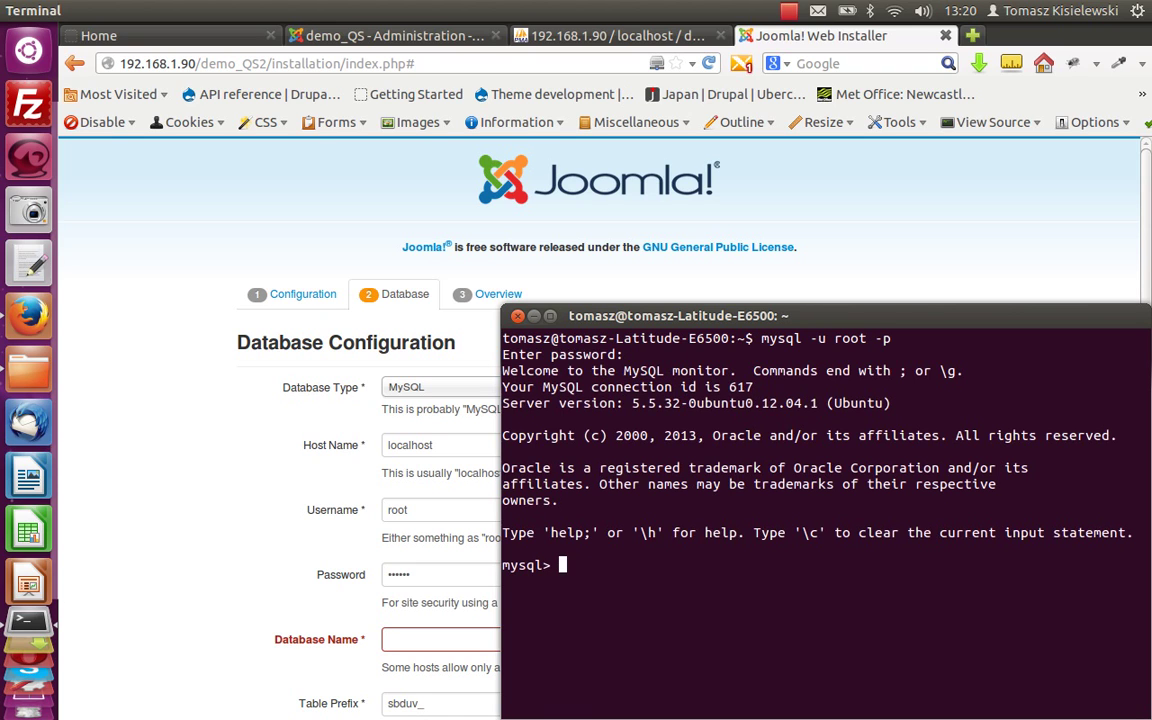
Run show databases; to review the 39 databases, including qstart1, and close the terminal.
{"action": "type", "text": "show databasews"}
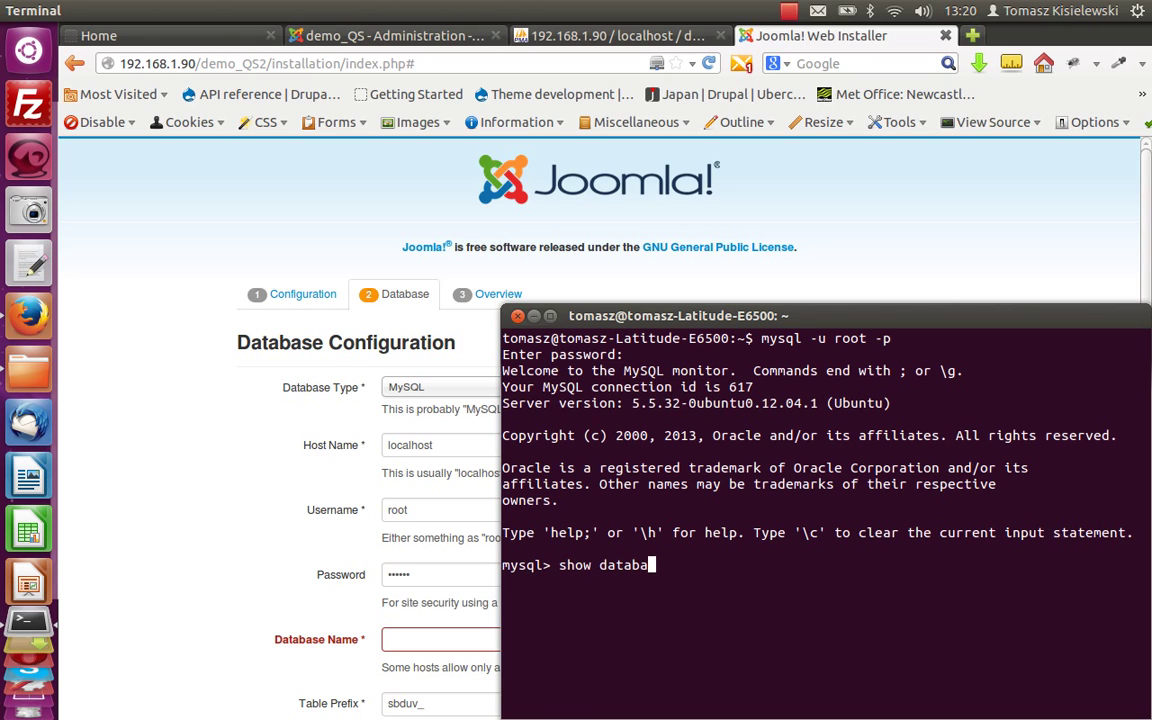
{"action": "key", "text": "BackSpace"}
{"action": "key", "text": "BackSpace"}
{"action": "type", "text": "s;"}
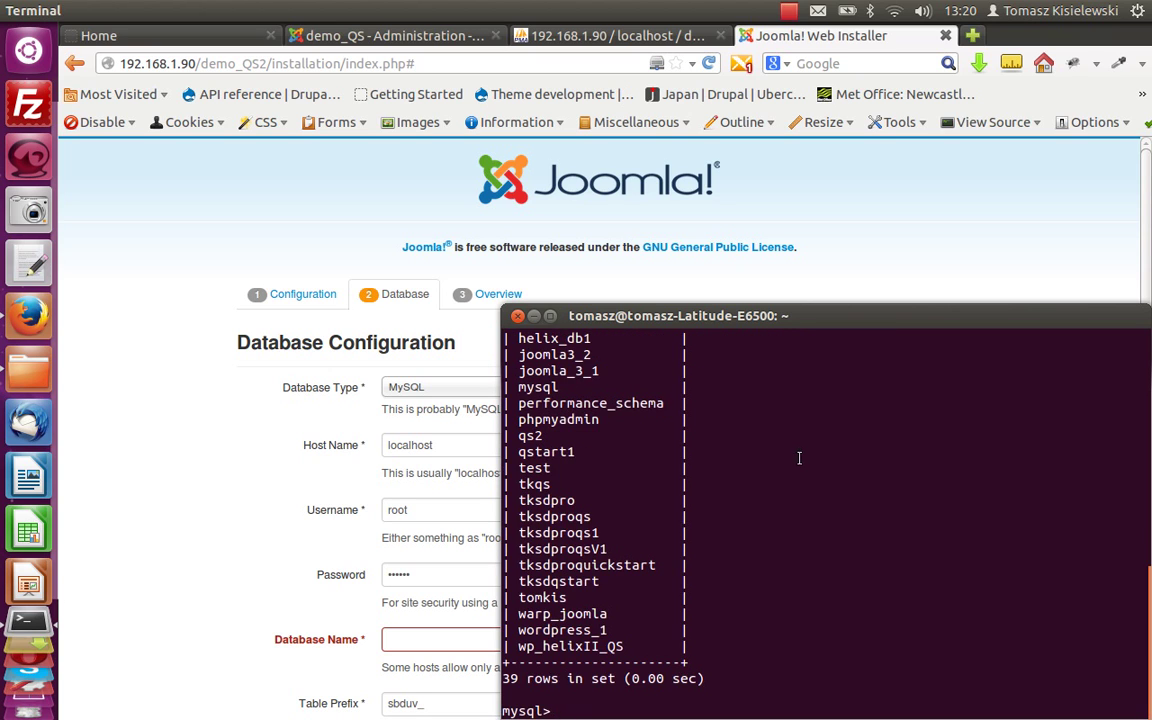
{"action": "scroll", "coordinate": [748, 562], "scroll_direction": "up", "scroll_amount": 7}
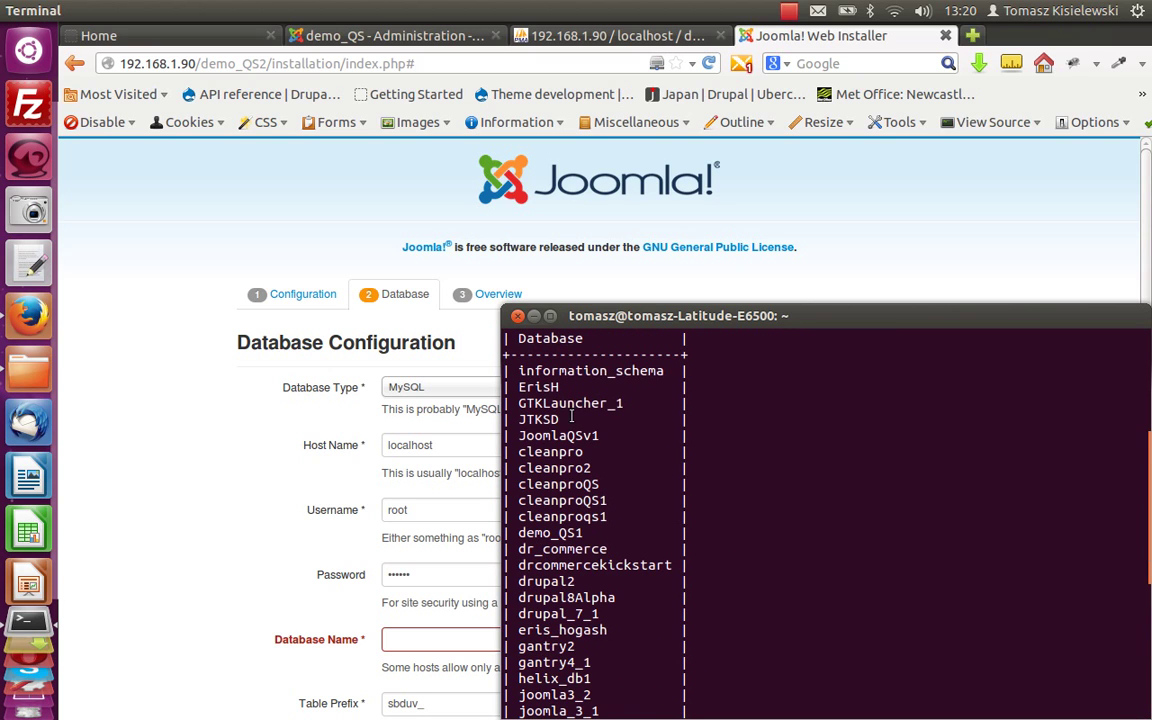
{"action": "scroll", "coordinate": [580, 420], "scroll_direction": "down", "scroll_amount": 2}
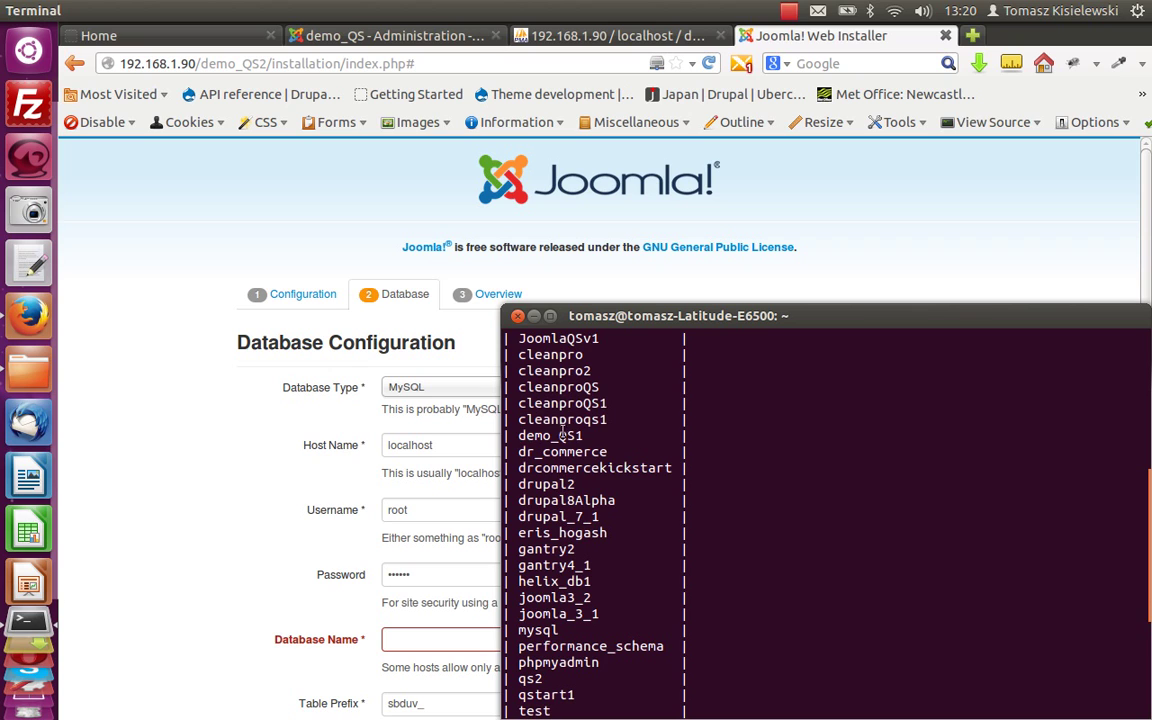
{"action": "scroll", "coordinate": [738, 453], "scroll_direction": "down", "scroll_amount": 2}
{"action": "scroll", "coordinate": [737, 453], "scroll_direction": "up", "scroll_amount": 3}
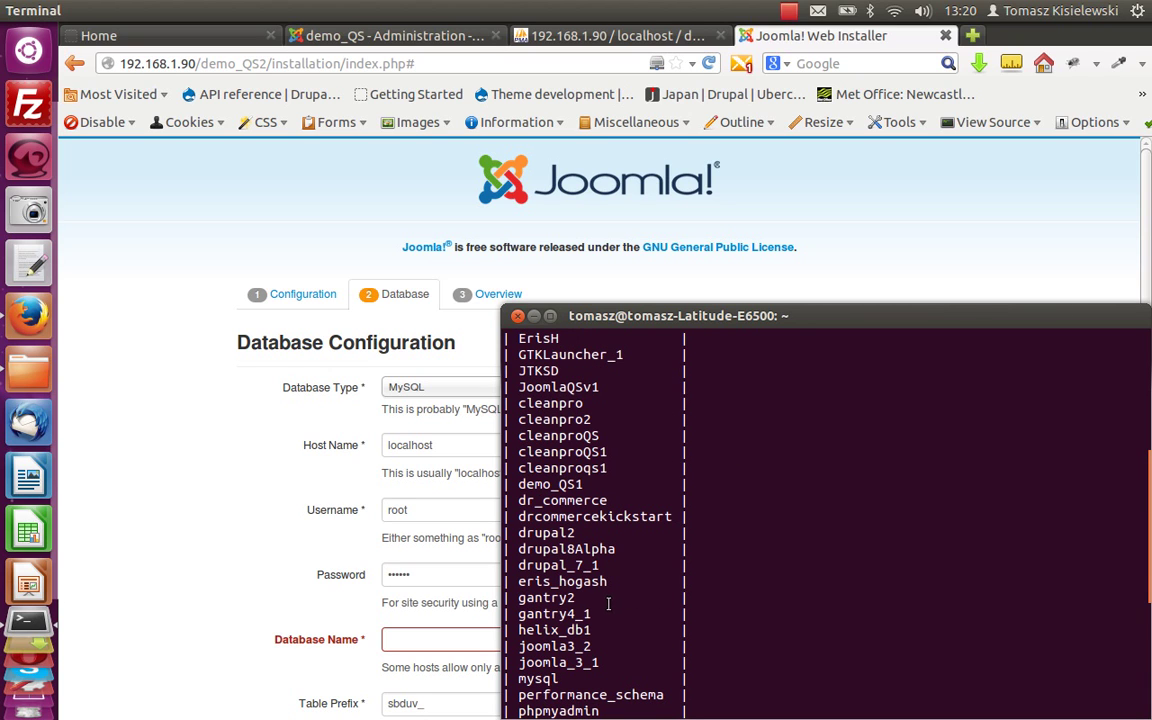
{"action": "left_click", "coordinate": [517, 316]}
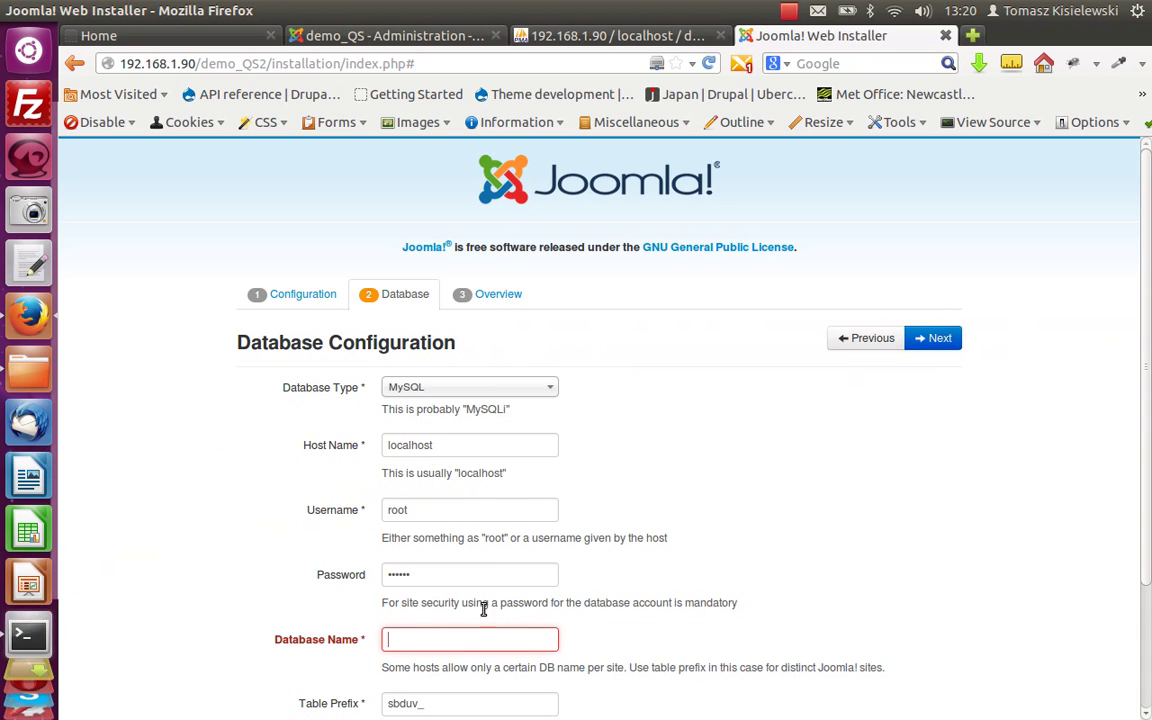
Enter demo_QS1 as the database name, set Old Database Process to Remove, and continue to Overview.
{"action": "type", "text": "dem"}
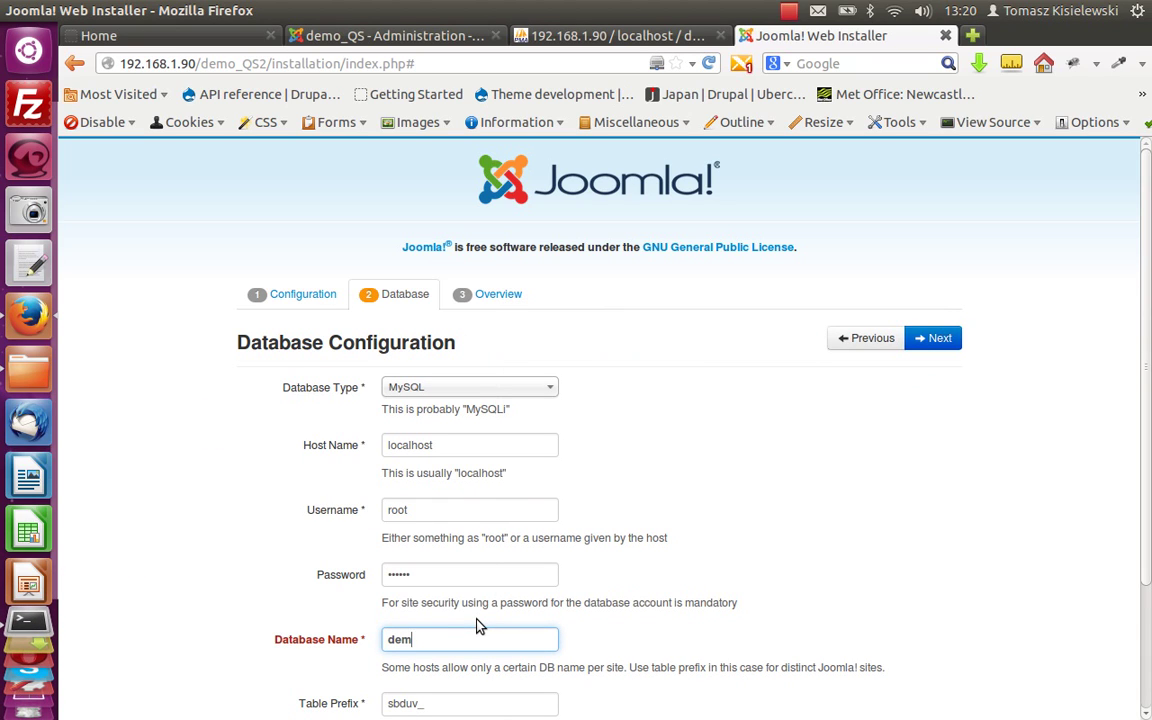
{"action": "type", "text": "o_QS"}
{"action": "left_click", "coordinate": [784, 609]}
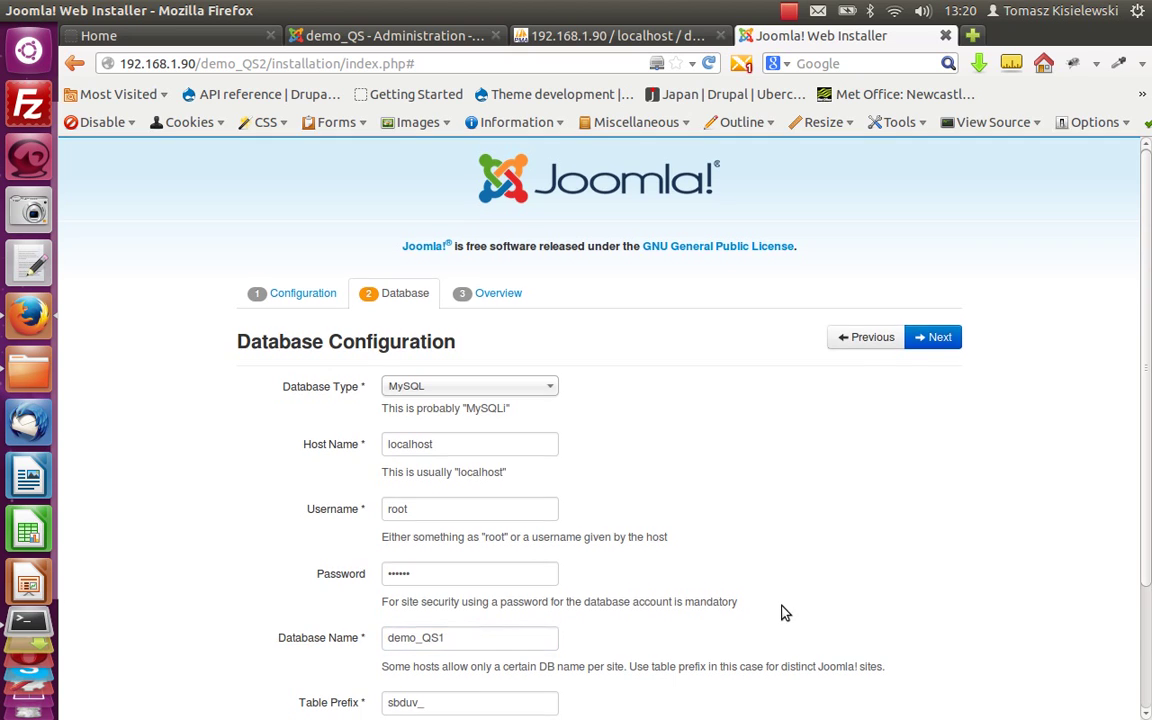
{"action": "scroll", "coordinate": [784, 609], "scroll_direction": "down", "scroll_amount": 3}
{"action": "left_click", "coordinate": [467, 665]}
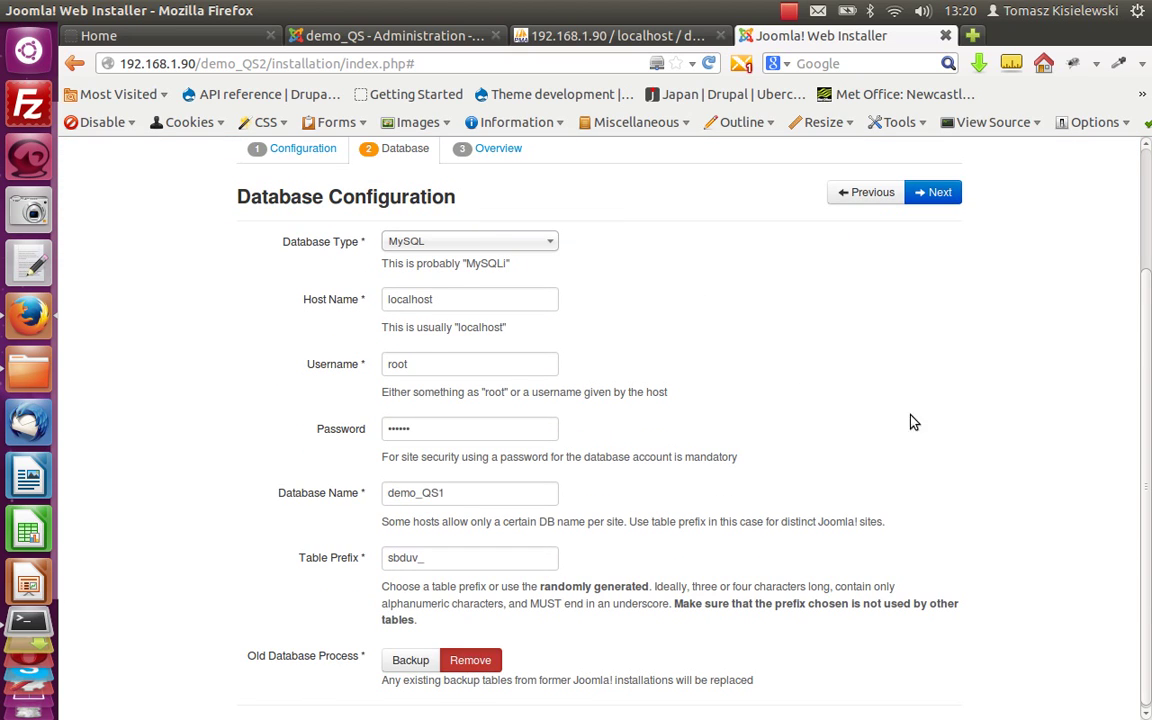
{"action": "left_click", "coordinate": [933, 192]}
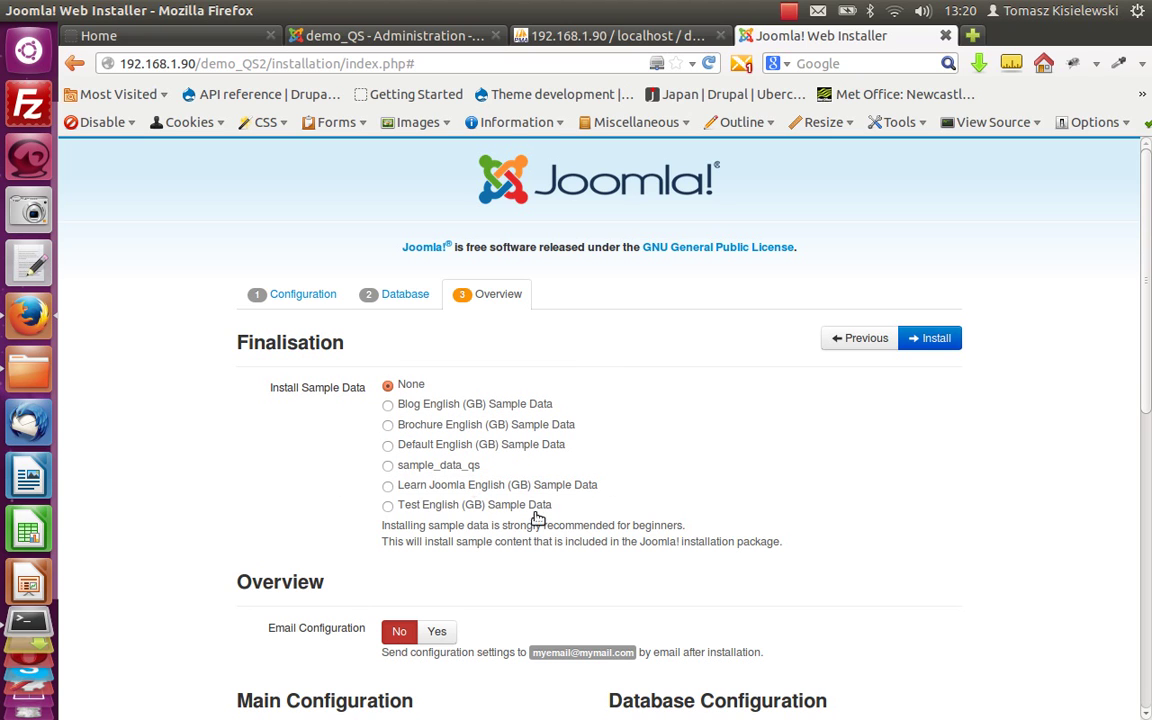
{"action": "scroll", "coordinate": [591, 503], "scroll_direction": "down", "scroll_amount": 2}
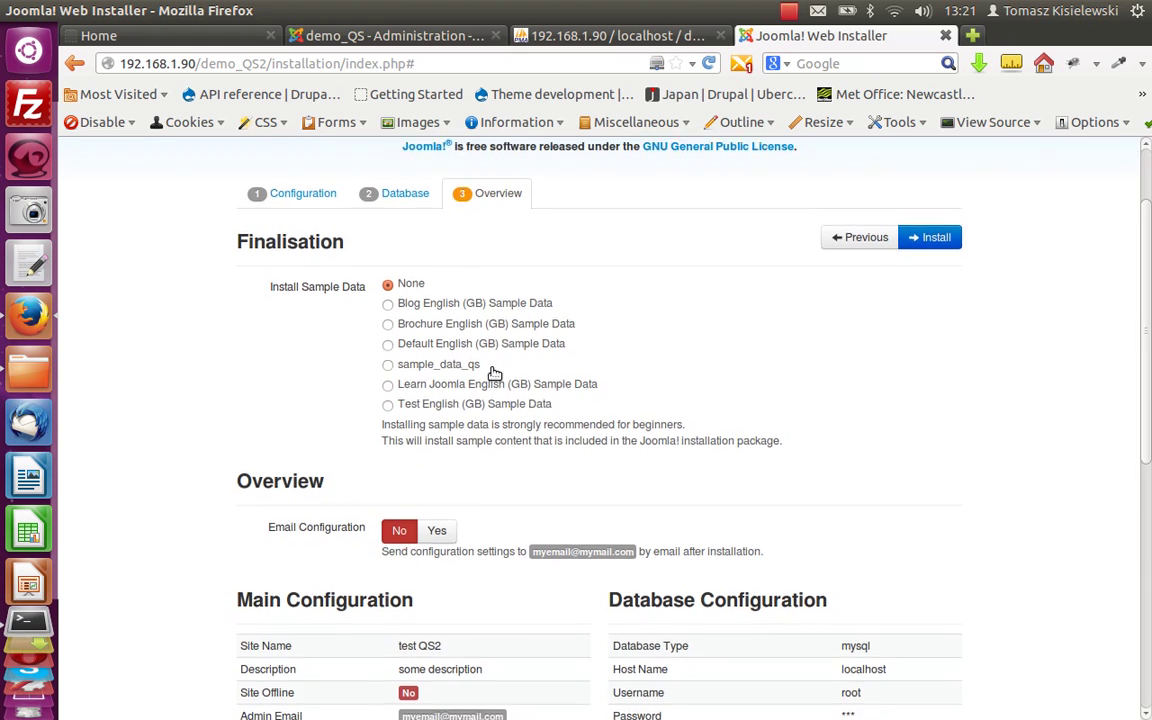
{"action": "scroll", "coordinate": [492, 377], "scroll_direction": "down", "scroll_amount": 2}
{"action": "scroll", "coordinate": [490, 378], "scroll_direction": "down", "scroll_amount": 2}
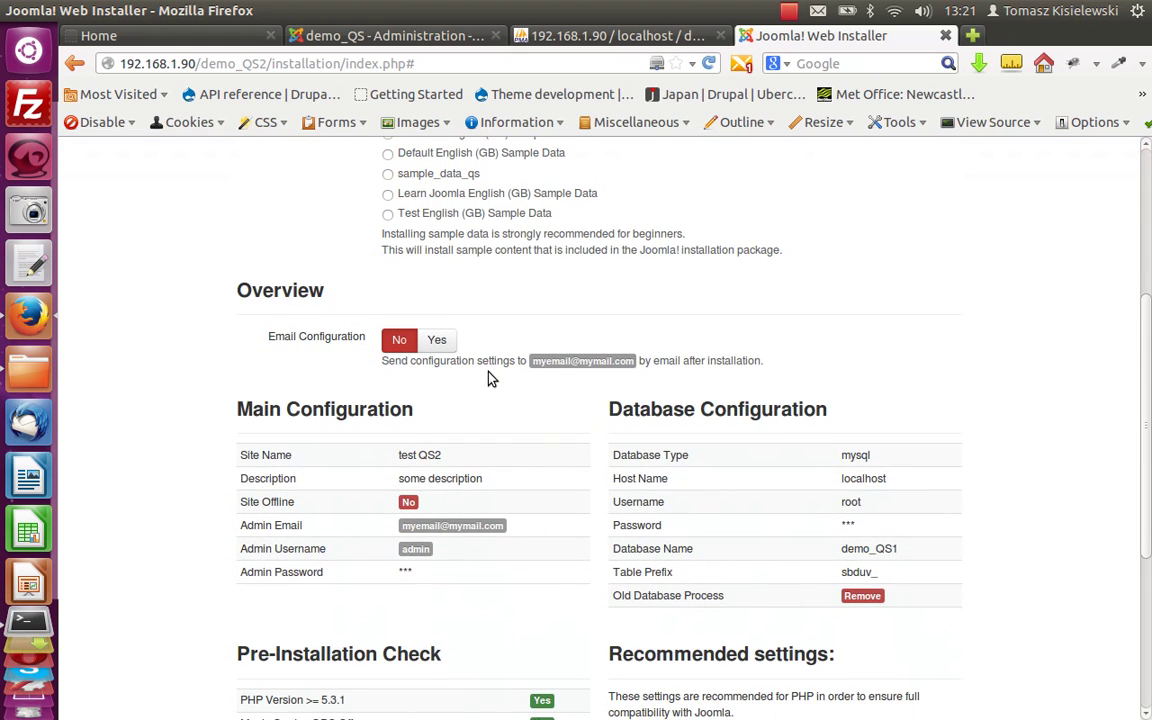
{"action": "scroll", "coordinate": [489, 380], "scroll_direction": "up", "scroll_amount": 4}
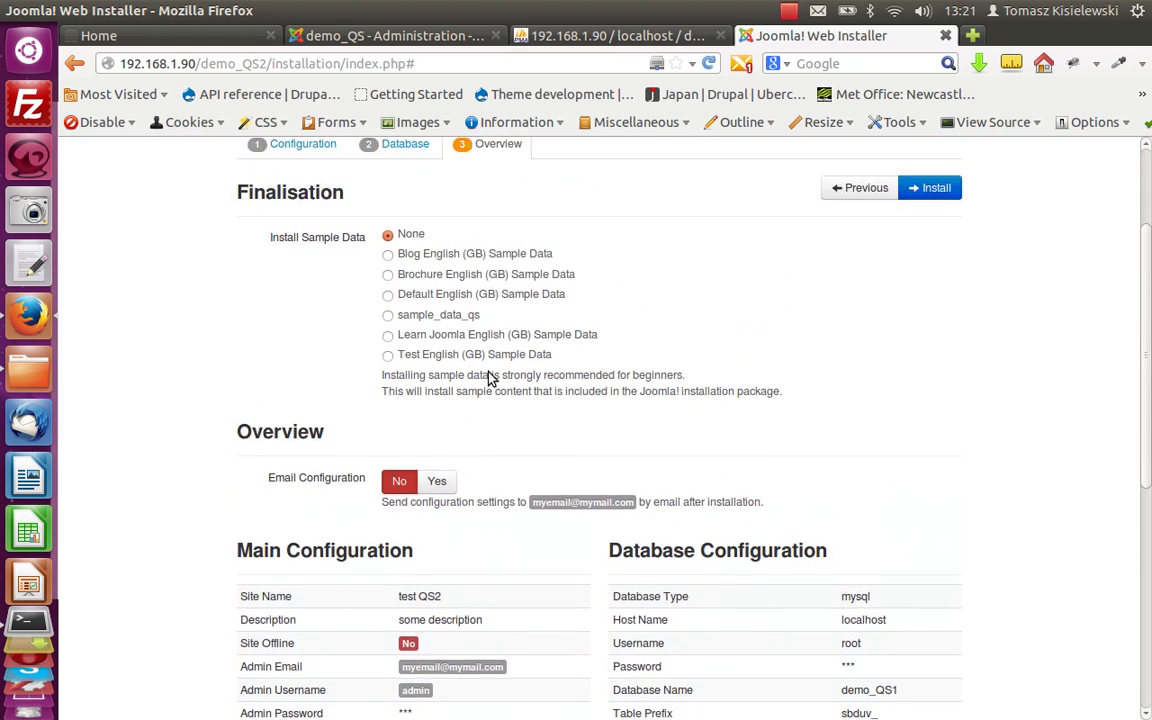